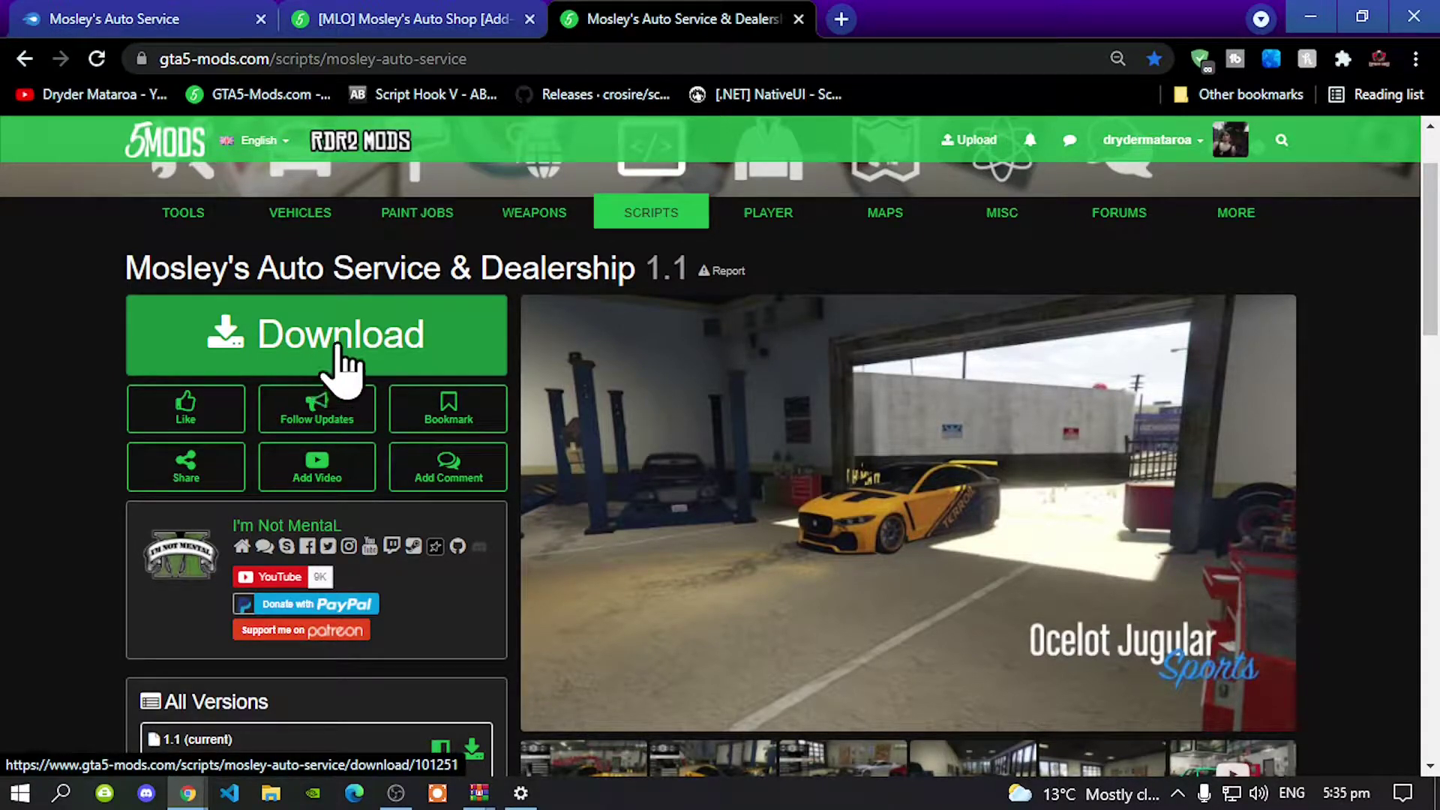
# Step: Review the Mosley's Auto Shop mod page and the MediaFire download page for Mosley's Auto Service, then minimize the browser
pyautogui.click(415, 20)
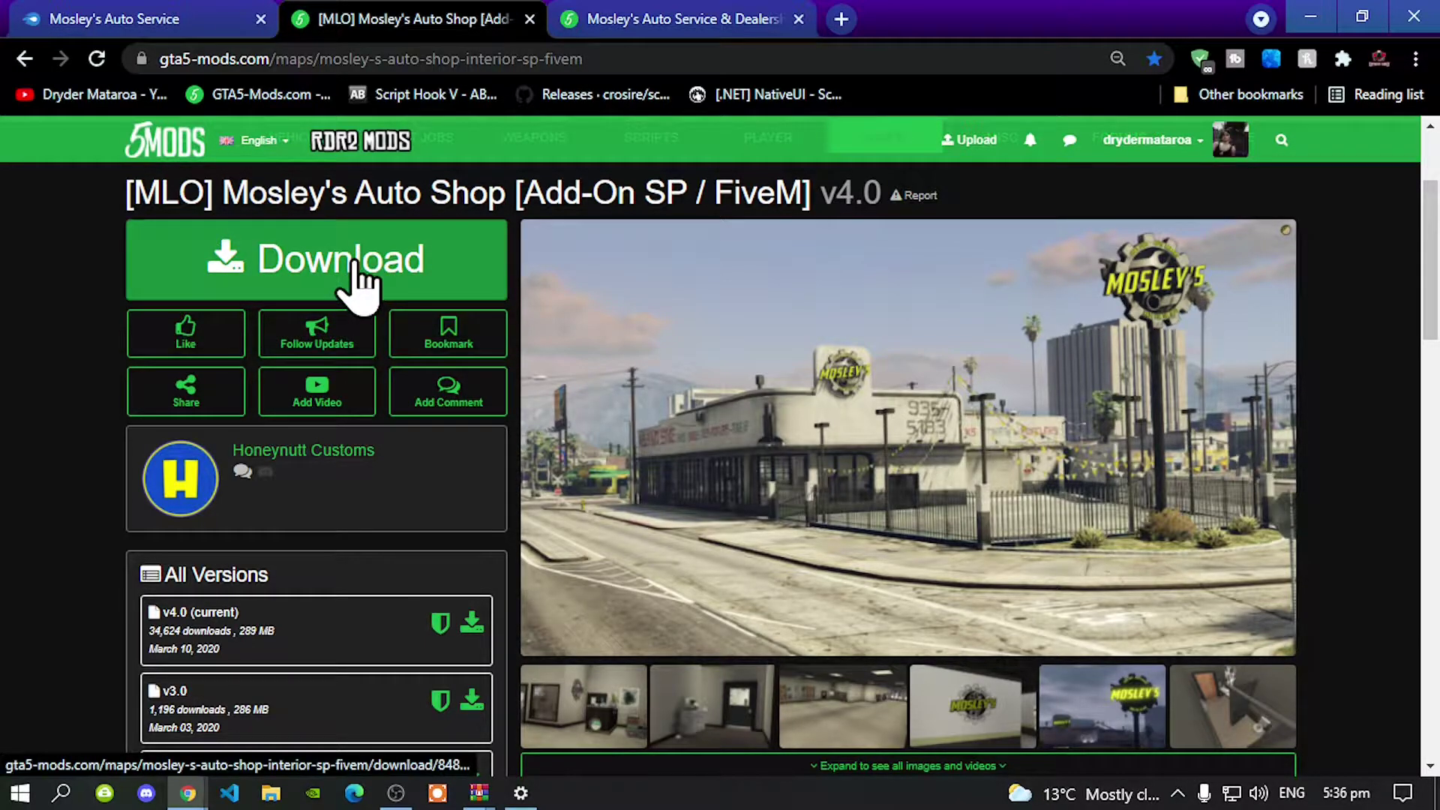
pyautogui.click(114, 22)
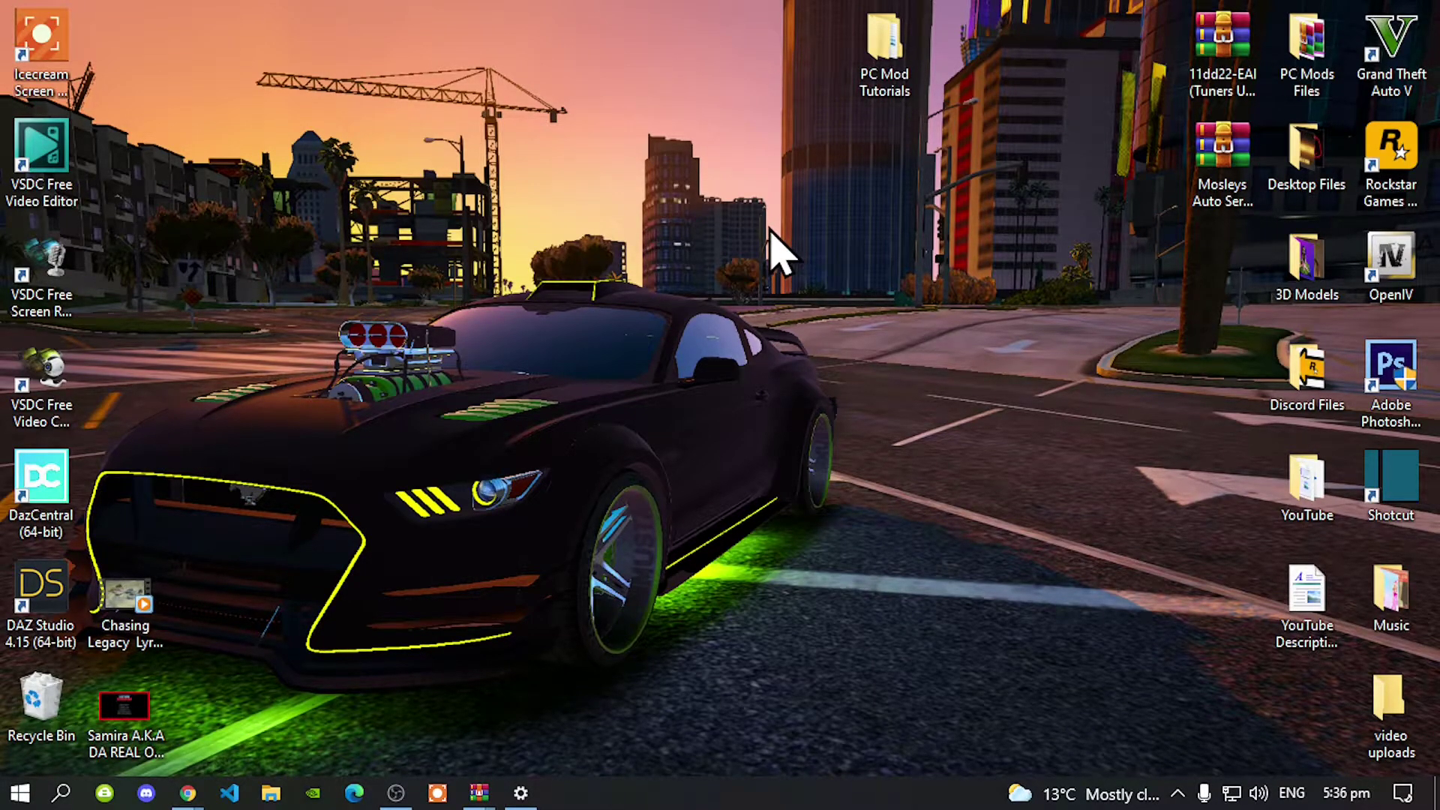
pyautogui.click(188, 798)
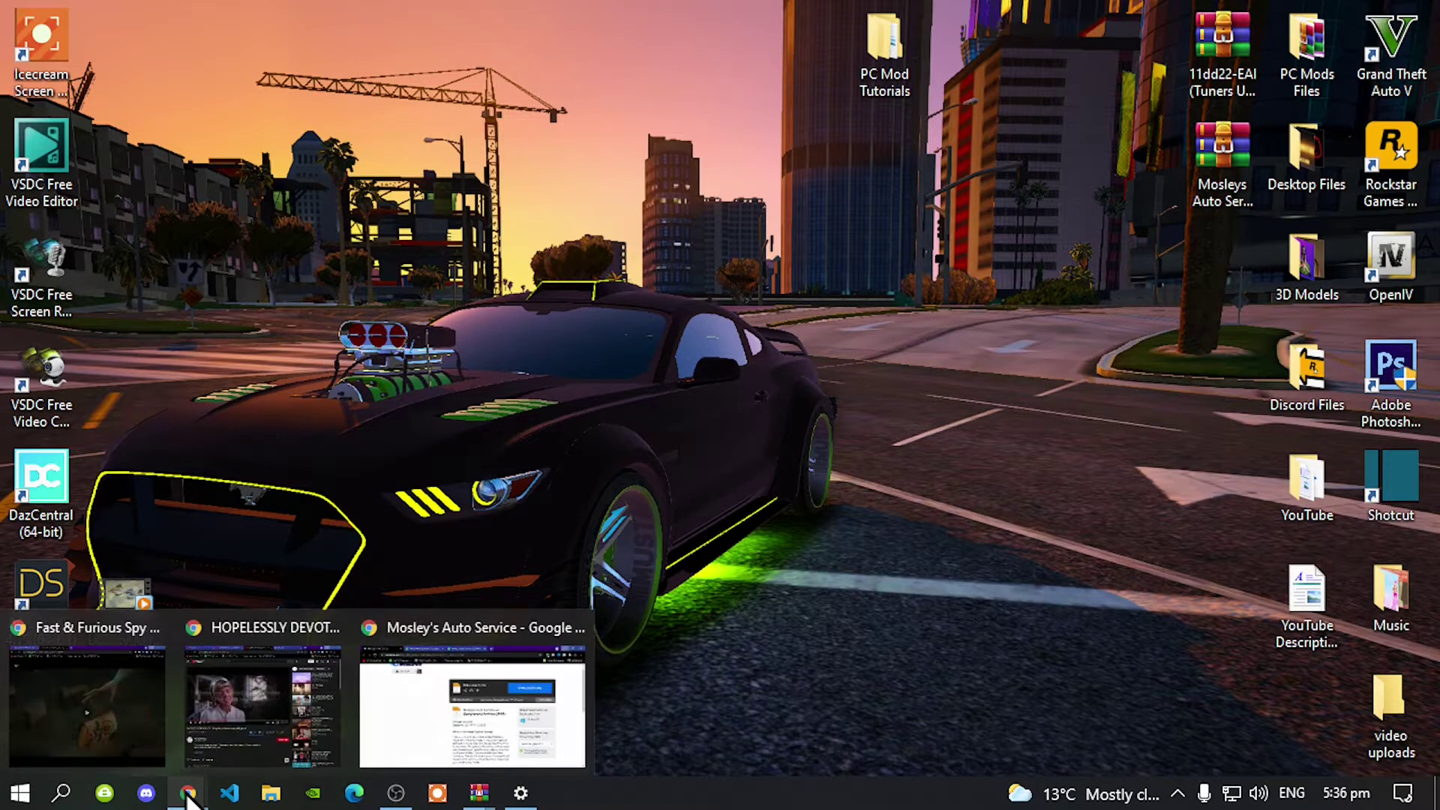
pyautogui.click(508, 723)
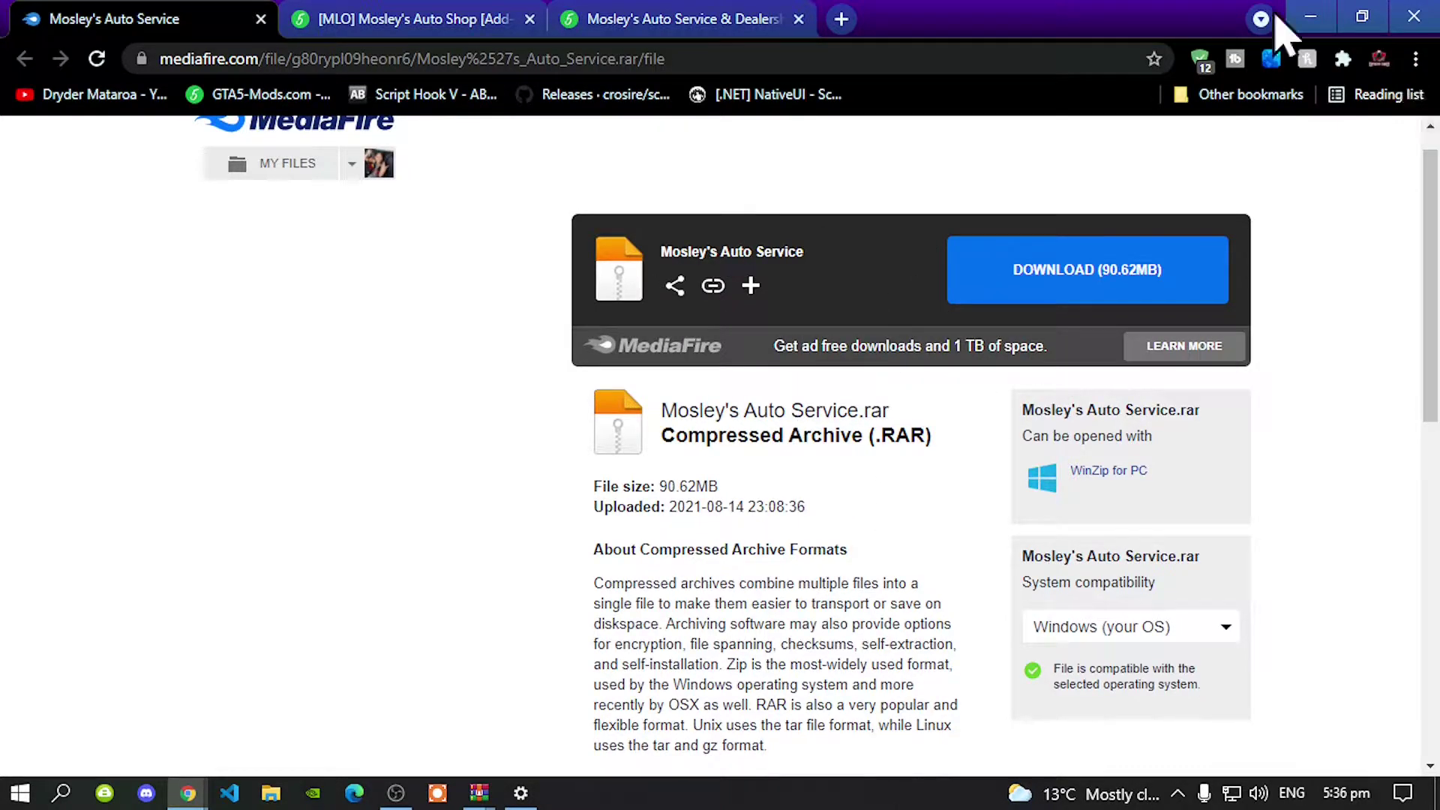
pyautogui.click(1324, 16)
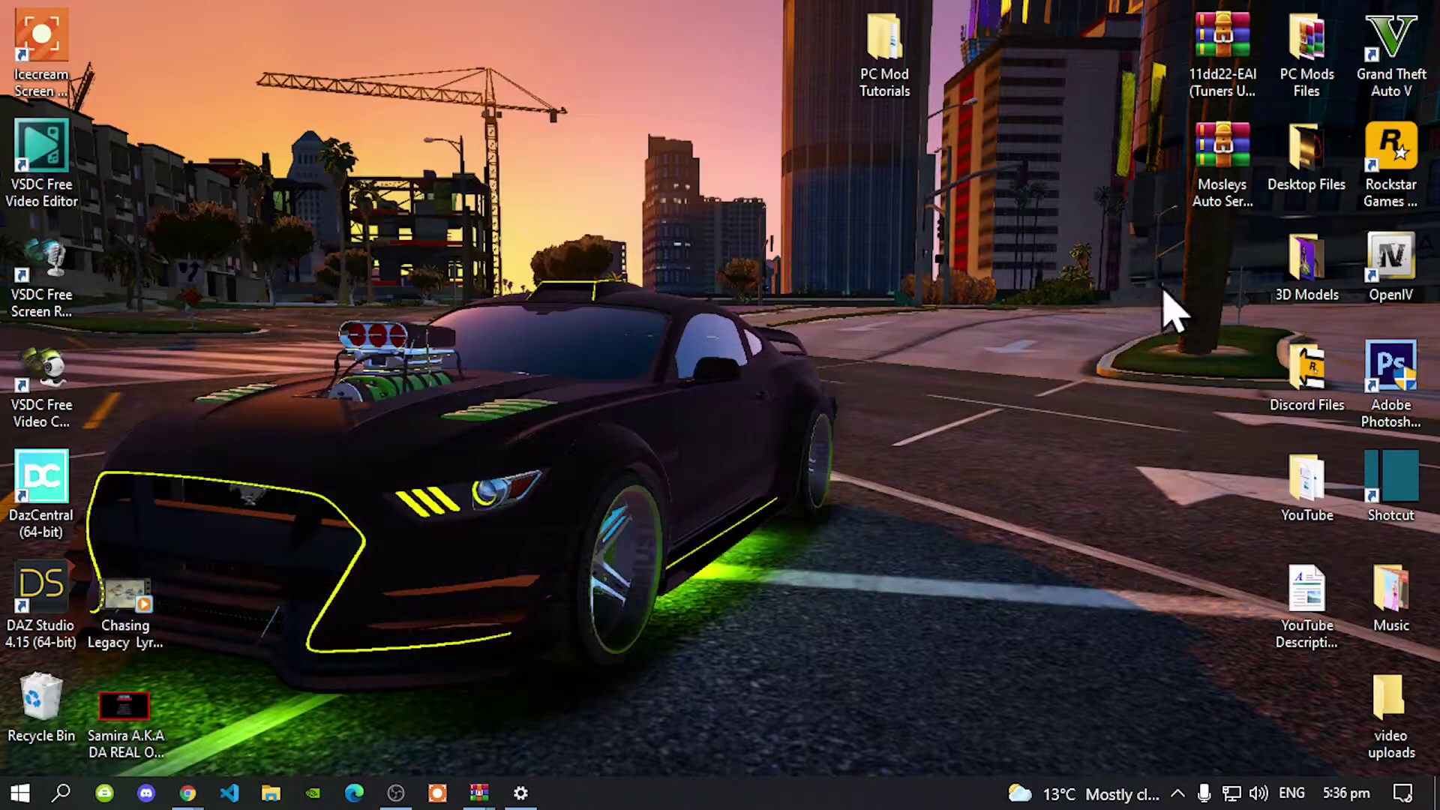
# Step: Open the Mosleys Auto Service.rar archive from the desktop, dismiss the licence reminder and enter the Mosley's Auto Service folder
pyautogui.doubleClick(1221, 193)
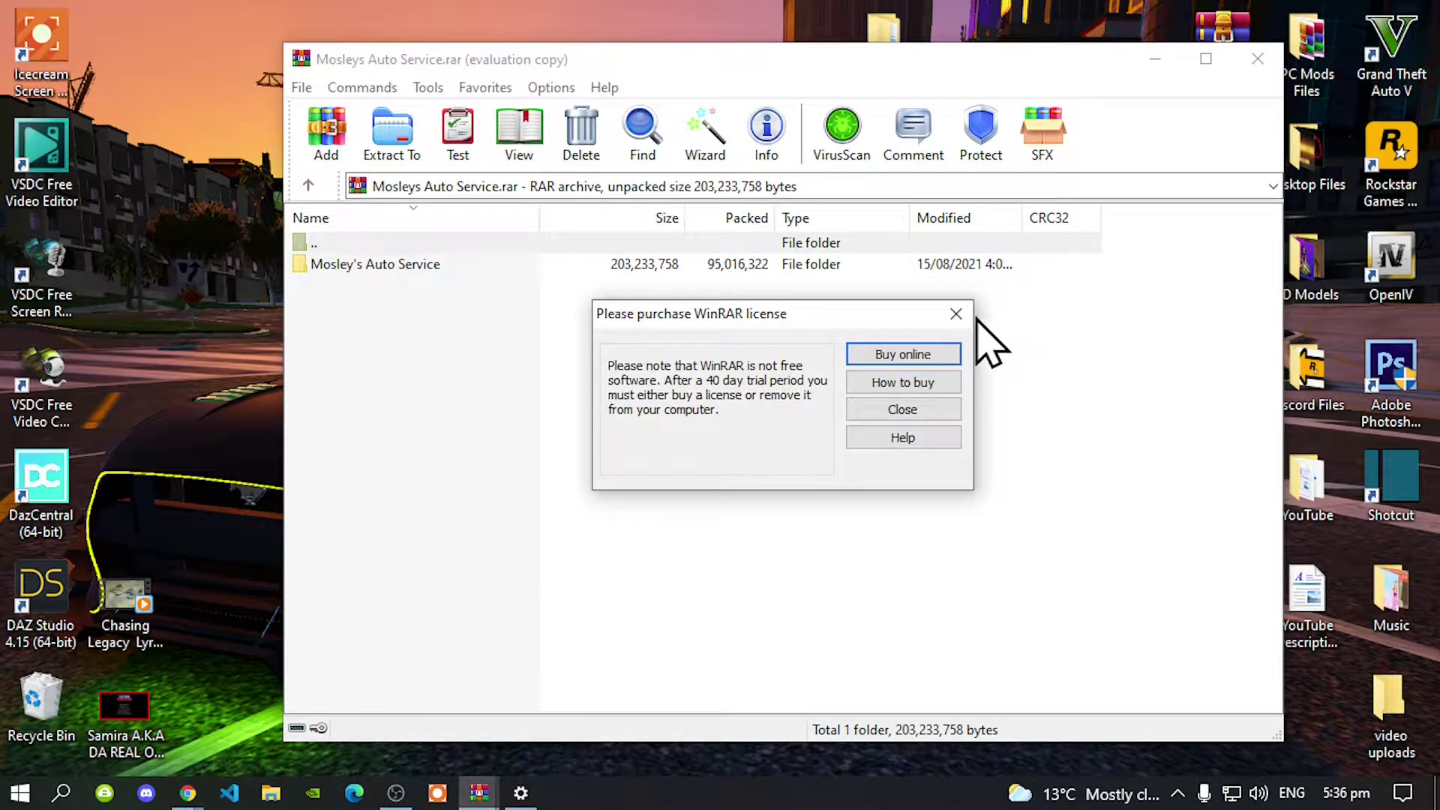
pyautogui.click(955, 313)
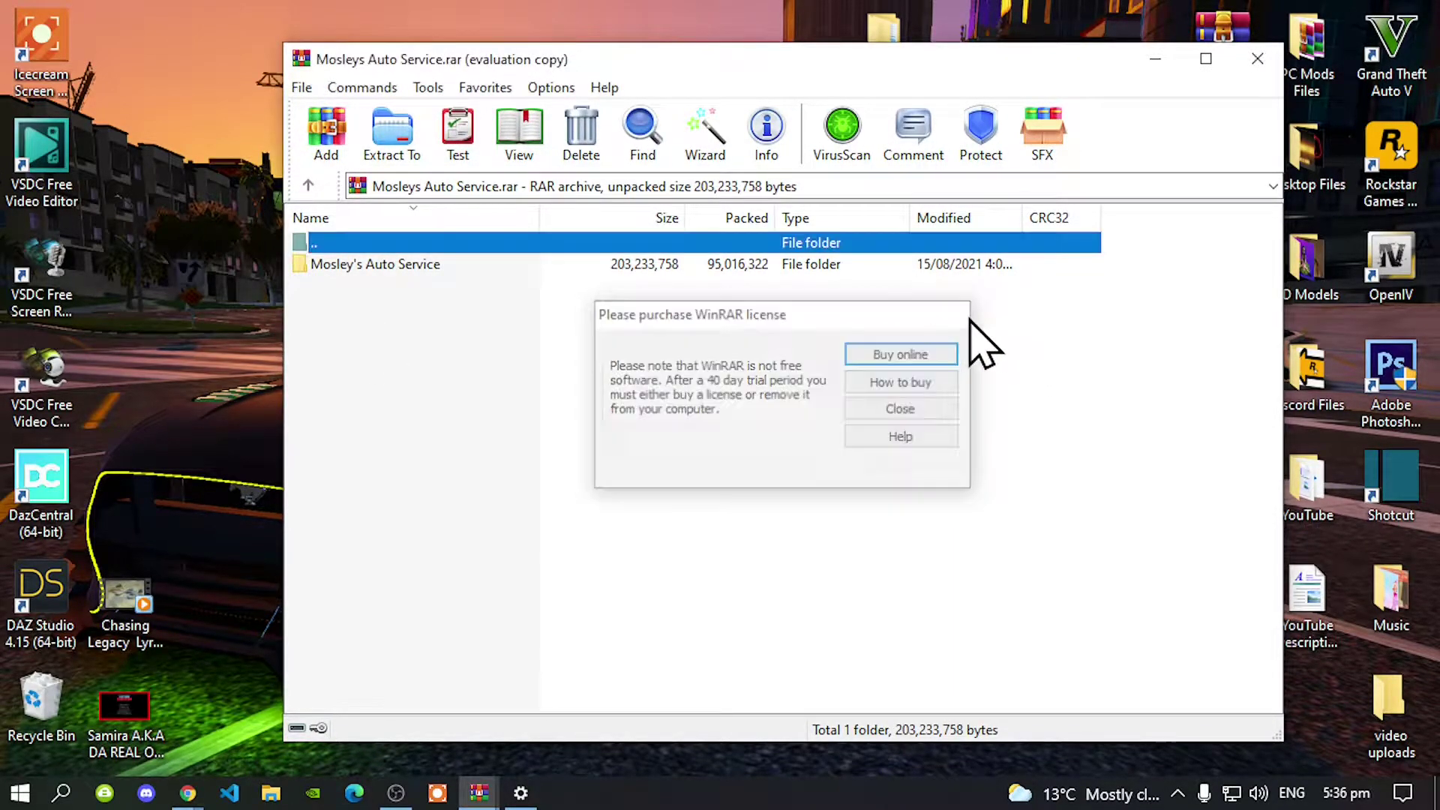
pyautogui.doubleClick(361, 272)
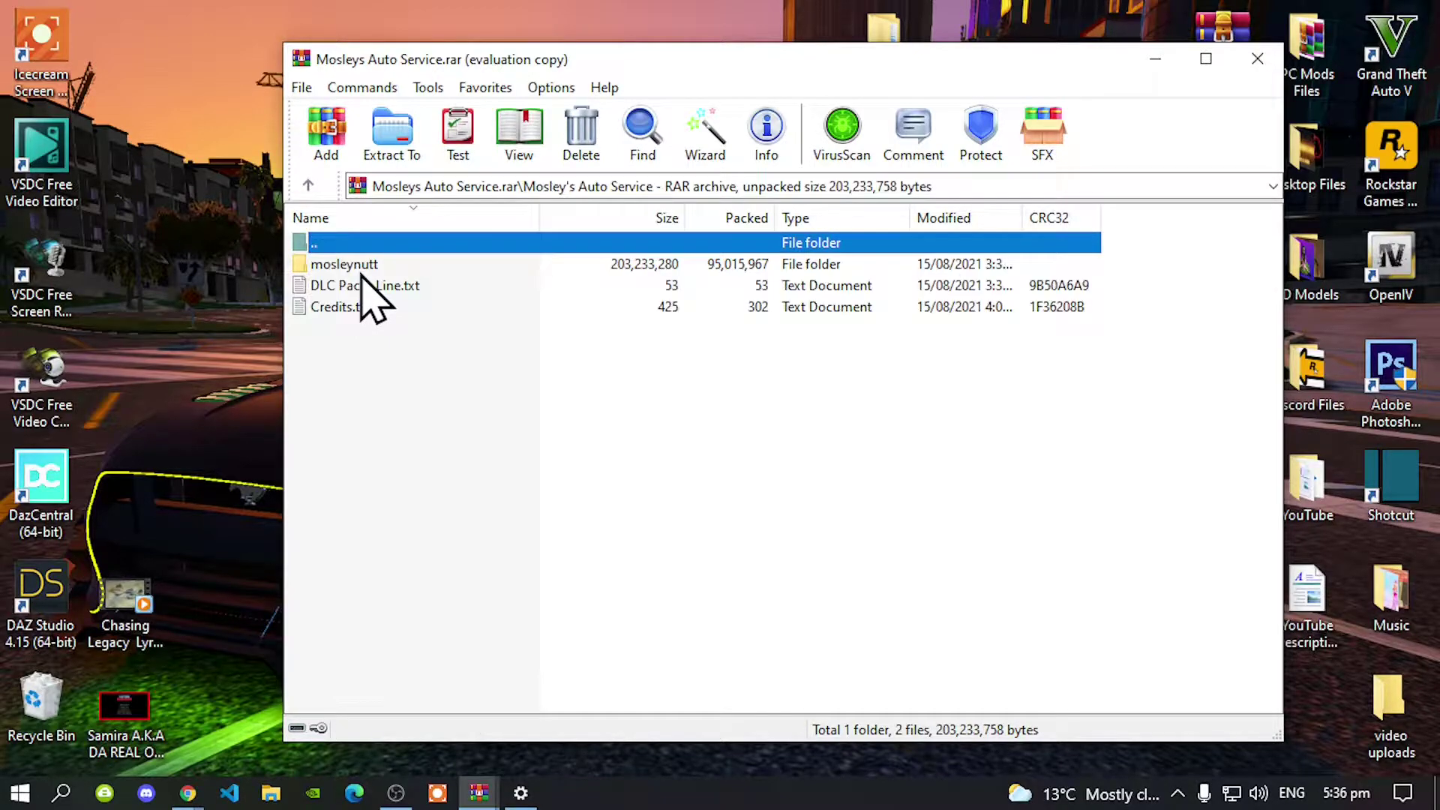
pyautogui.moveTo(353, 55); pyautogui.dragTo(231, 54)
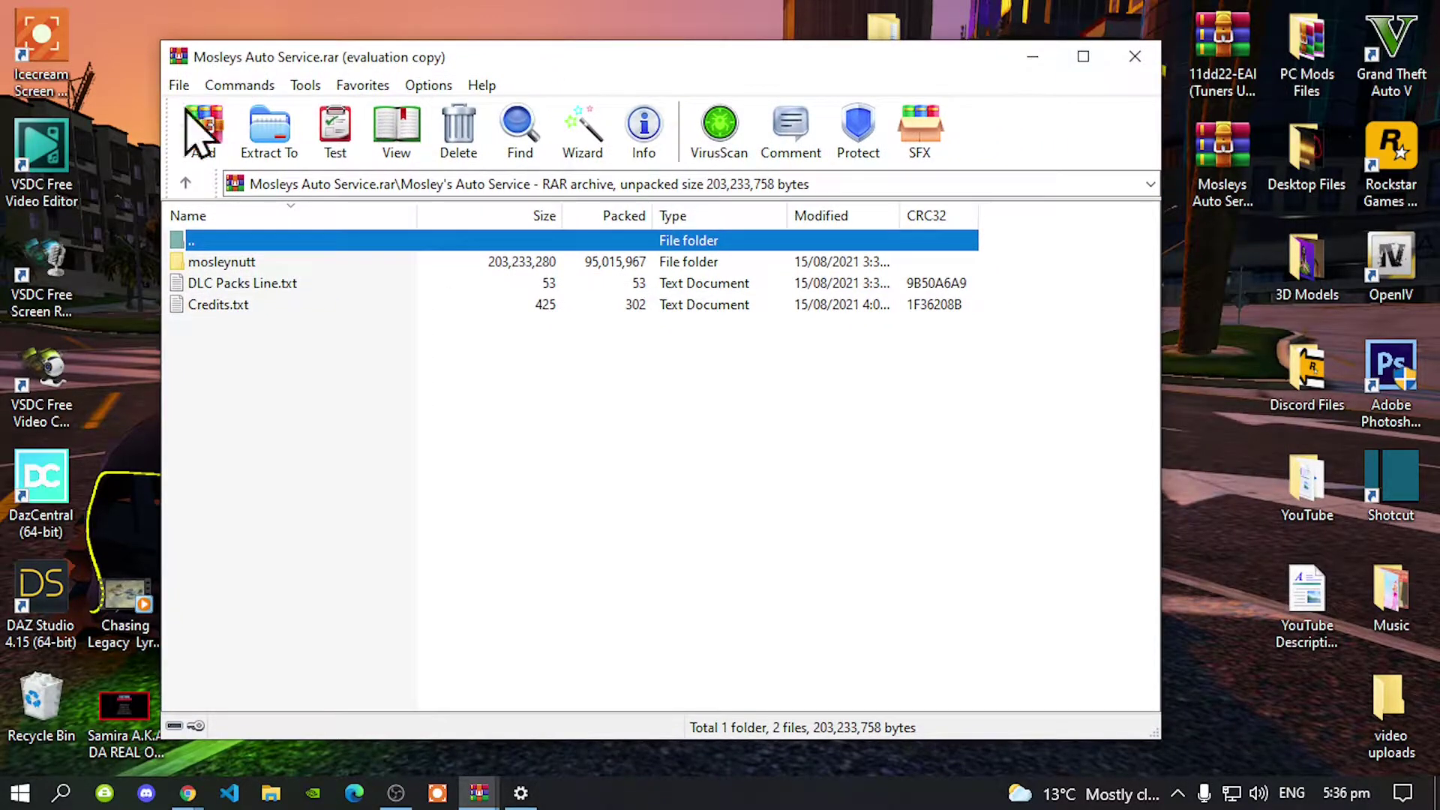
# Step: Open the file location of the Grand Theft Auto V shortcut and look through the game folder's contents
pyautogui.click(1384, 52)
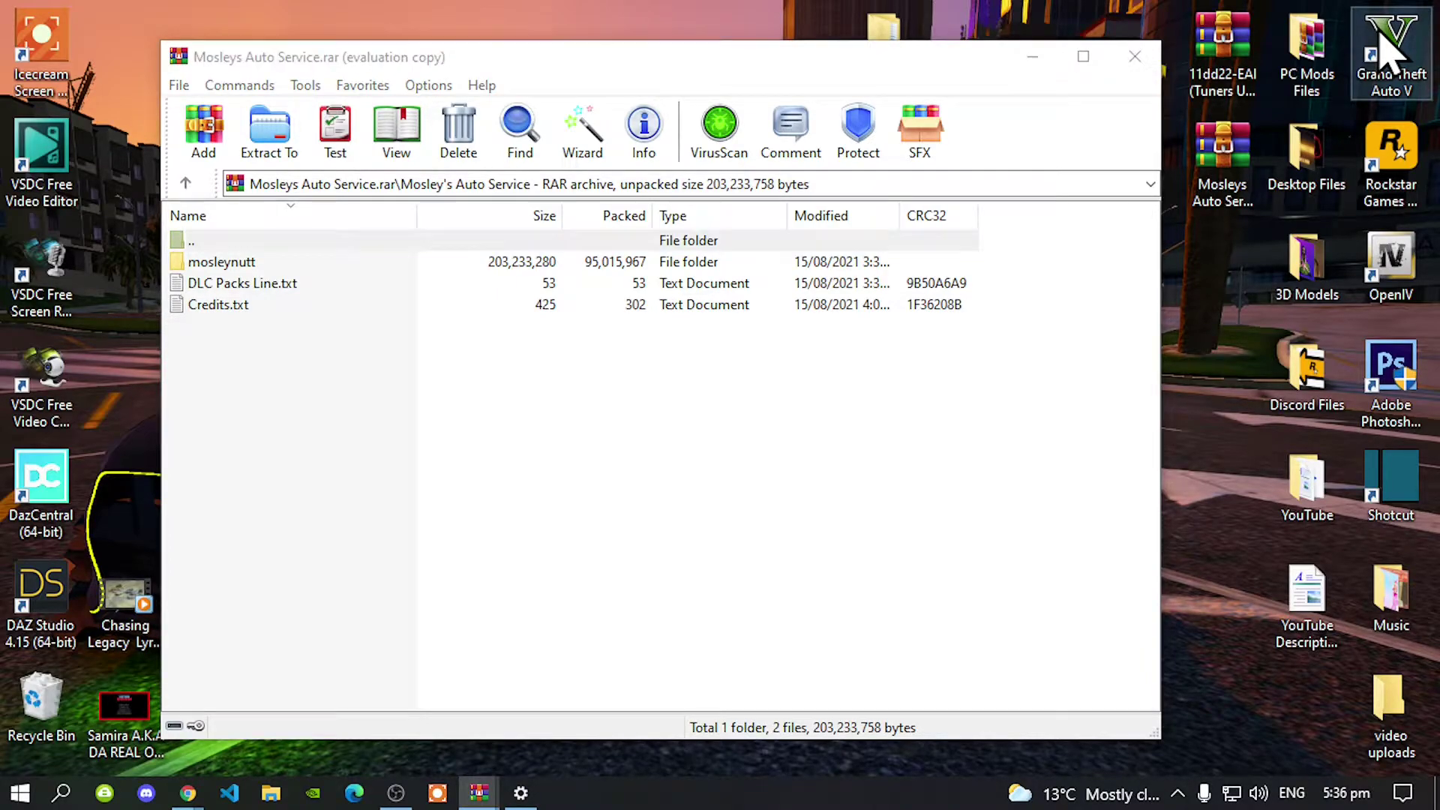
pyautogui.rightClick(1384, 53)
pyautogui.click(1138, 67)
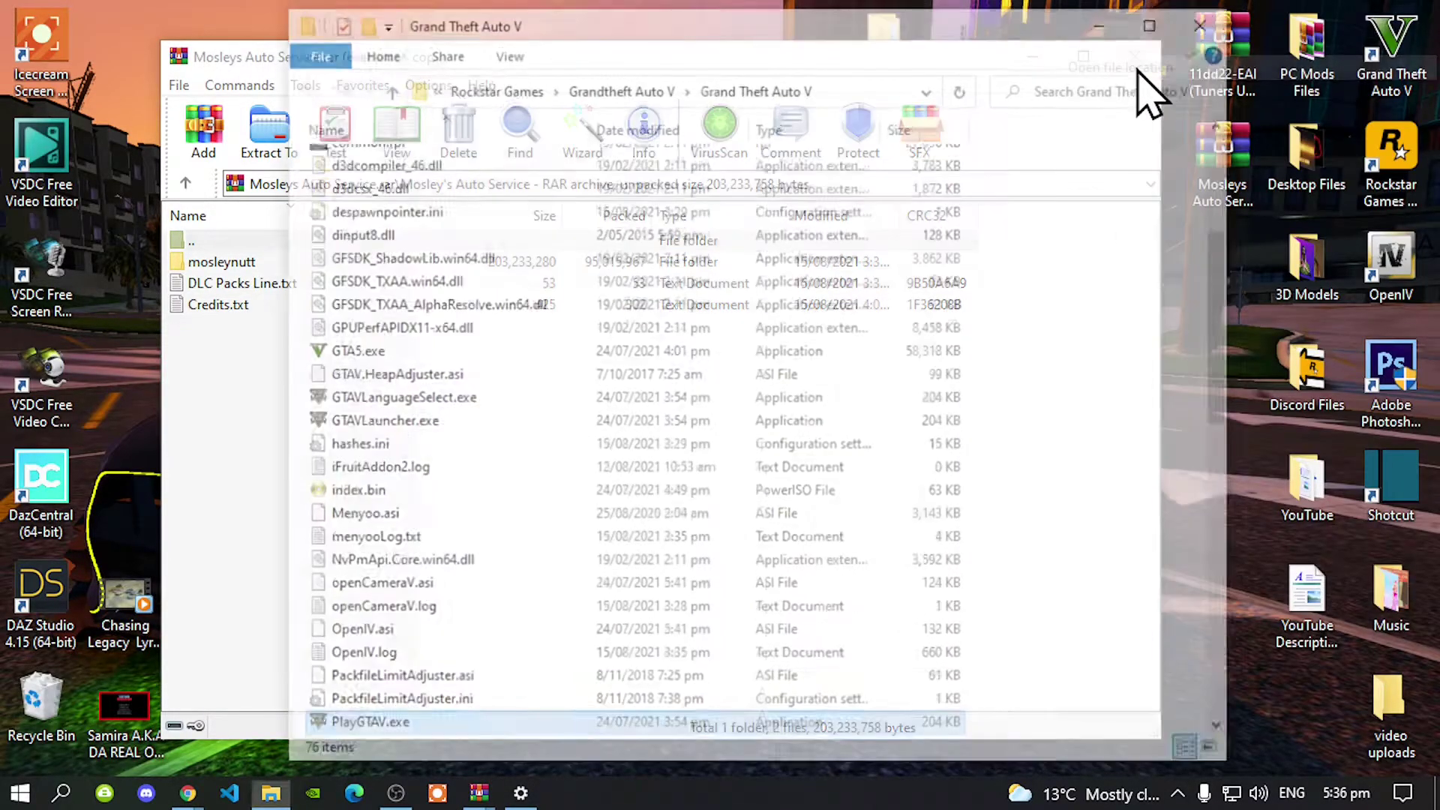
pyautogui.scroll(3, 622, 450)
pyautogui.scroll(2, 612, 439)
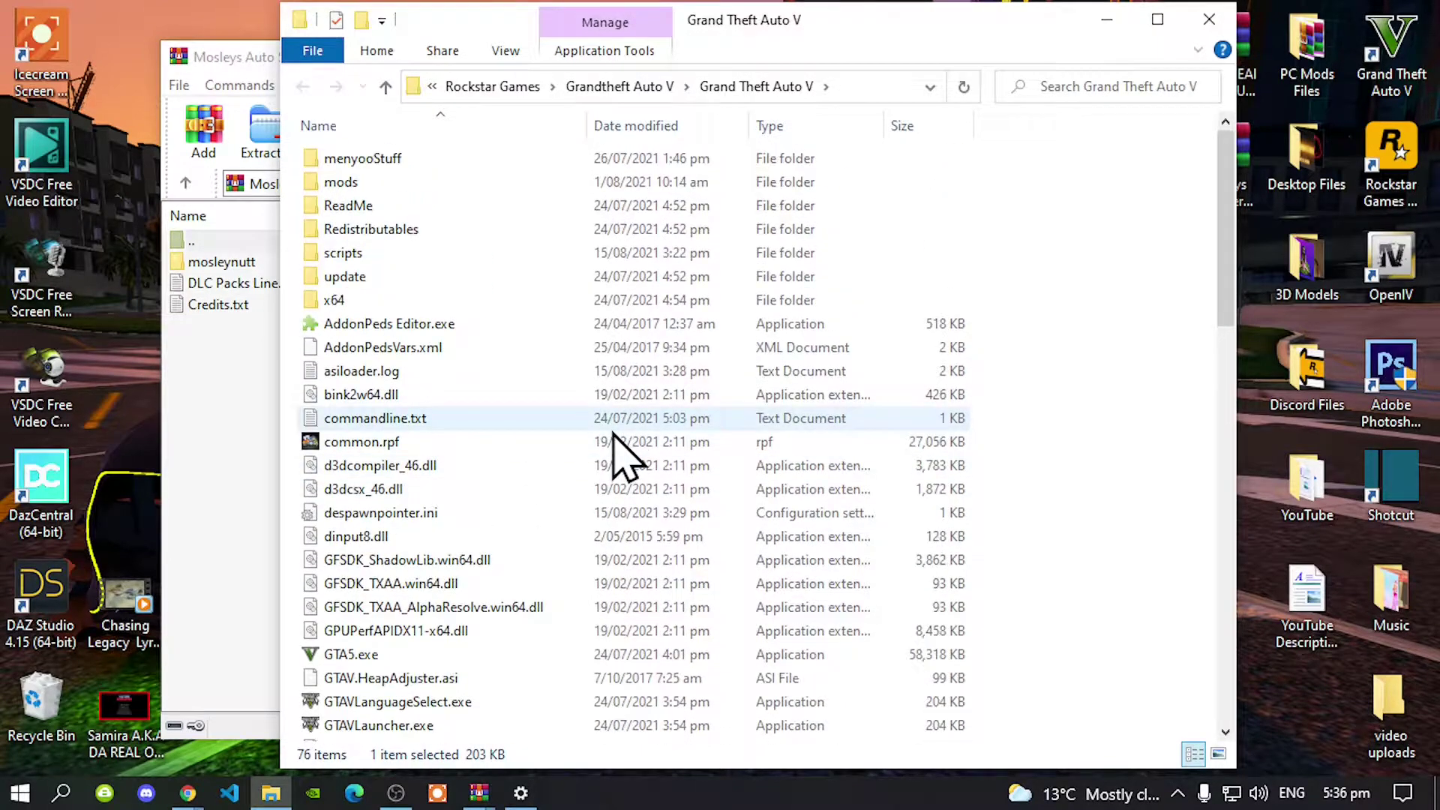
pyautogui.scroll(-4, 578, 475)
pyautogui.scroll(-6, 581, 480)
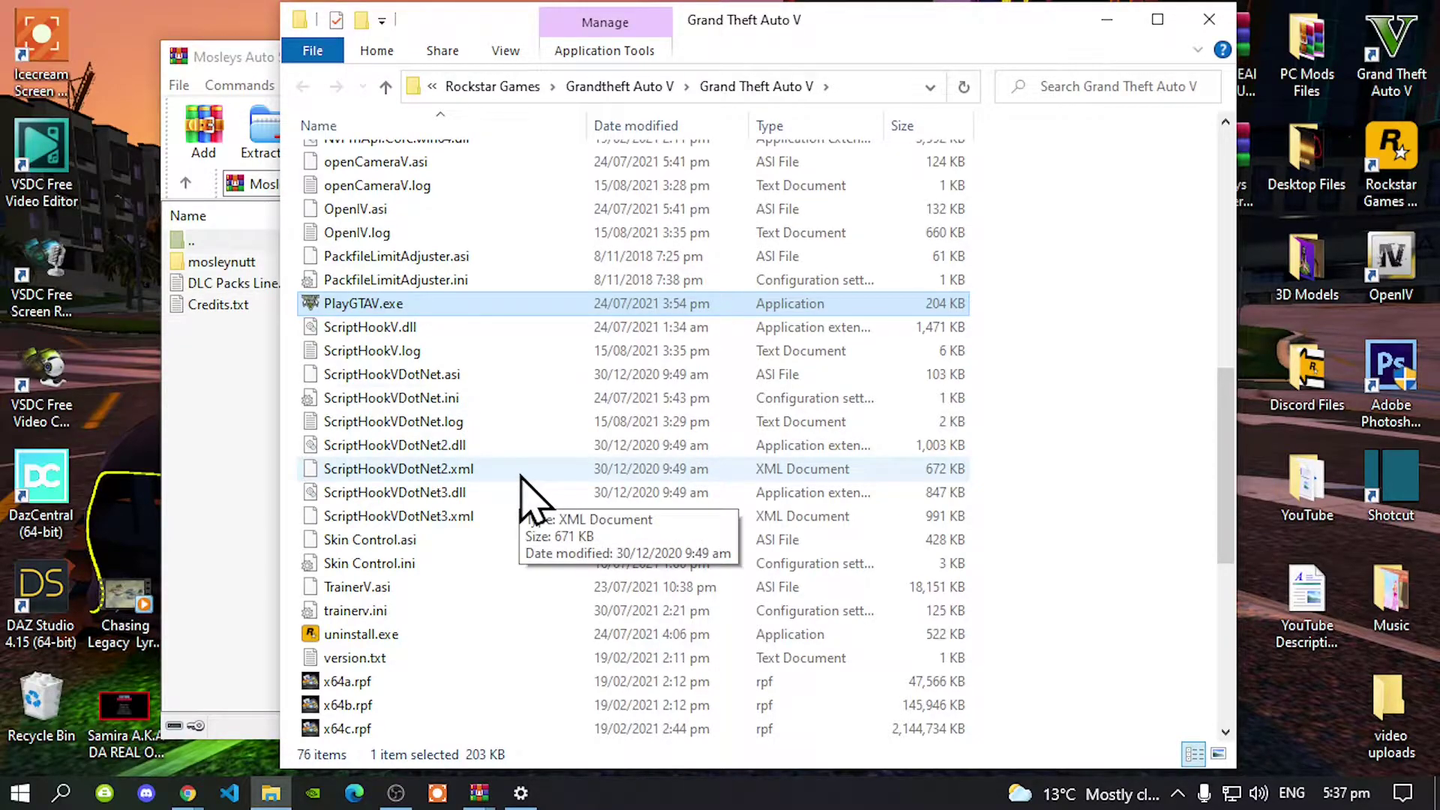
pyautogui.scroll(5, 523, 477)
pyautogui.scroll(5, 523, 487)
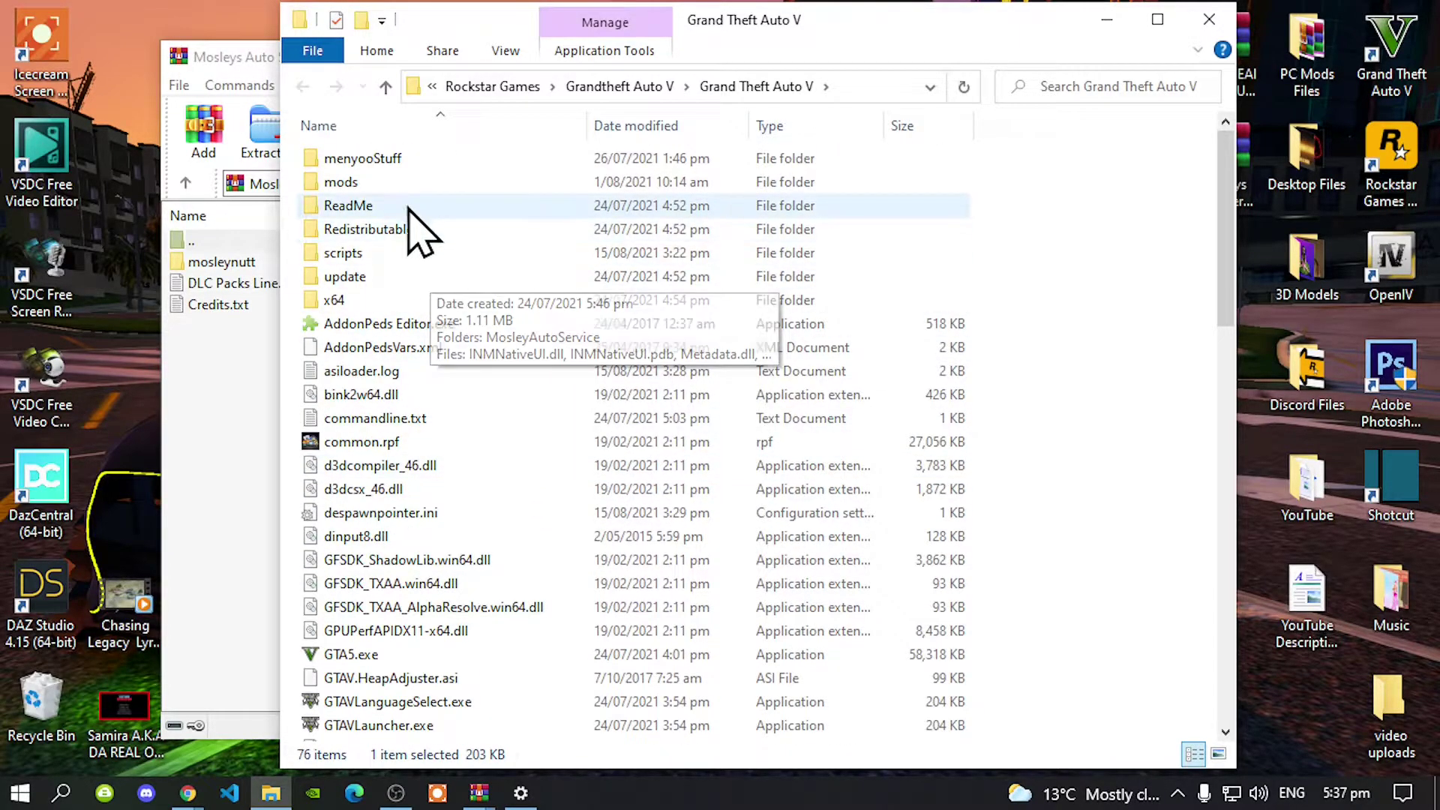
# Step: Go into the mods\update\x64\dlcpacks folder inside the game directory
pyautogui.doubleClick(400, 188)
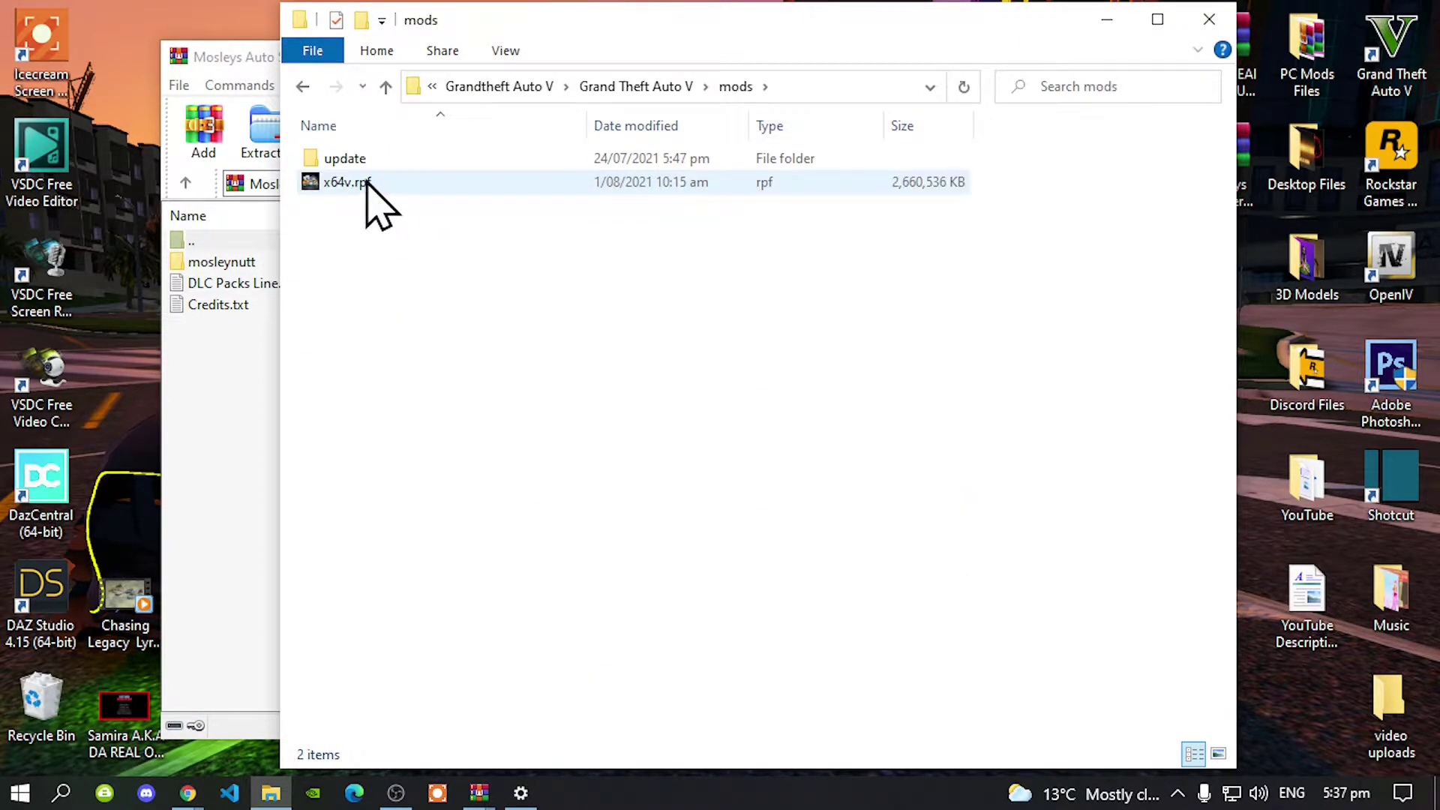
pyautogui.doubleClick(360, 163)
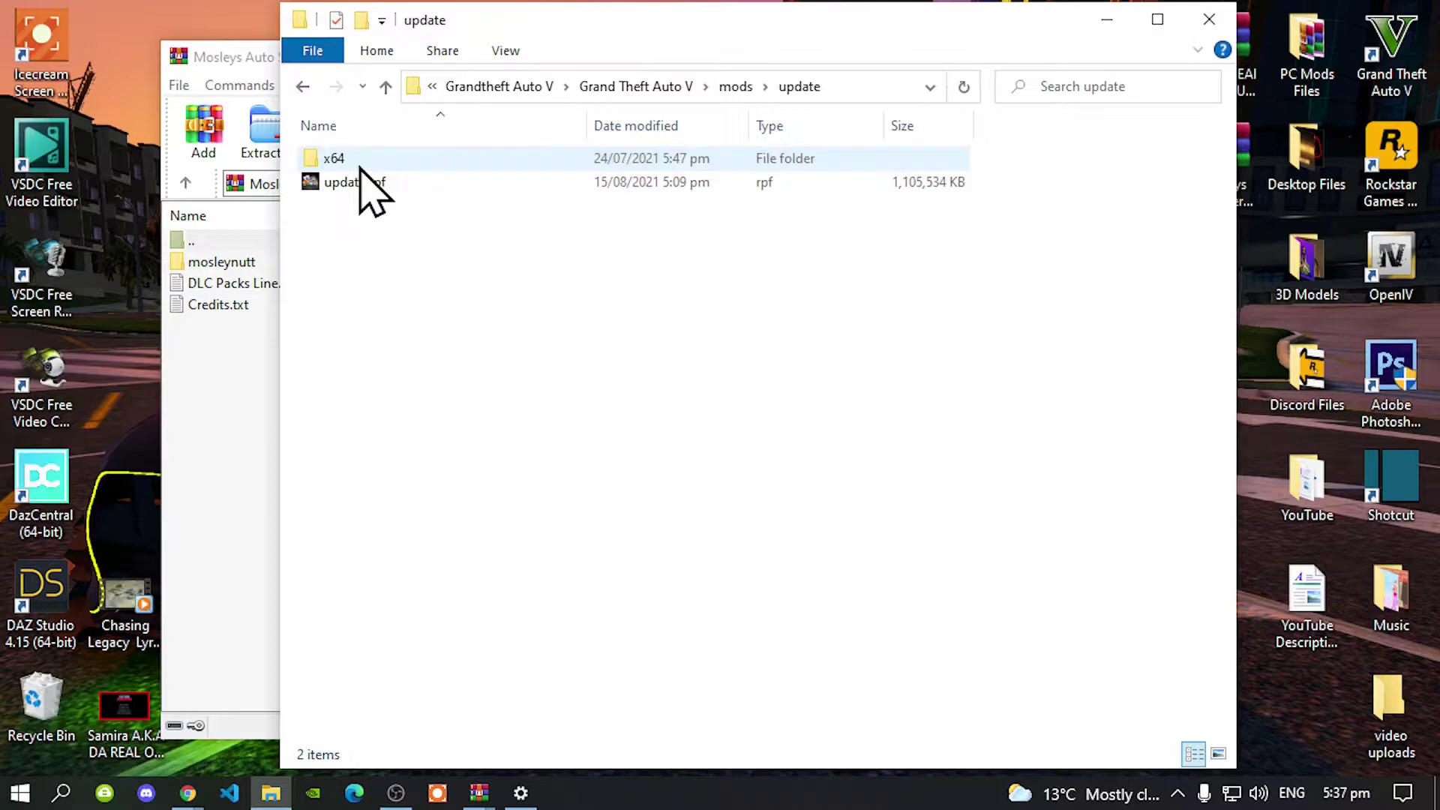
pyautogui.doubleClick(343, 161)
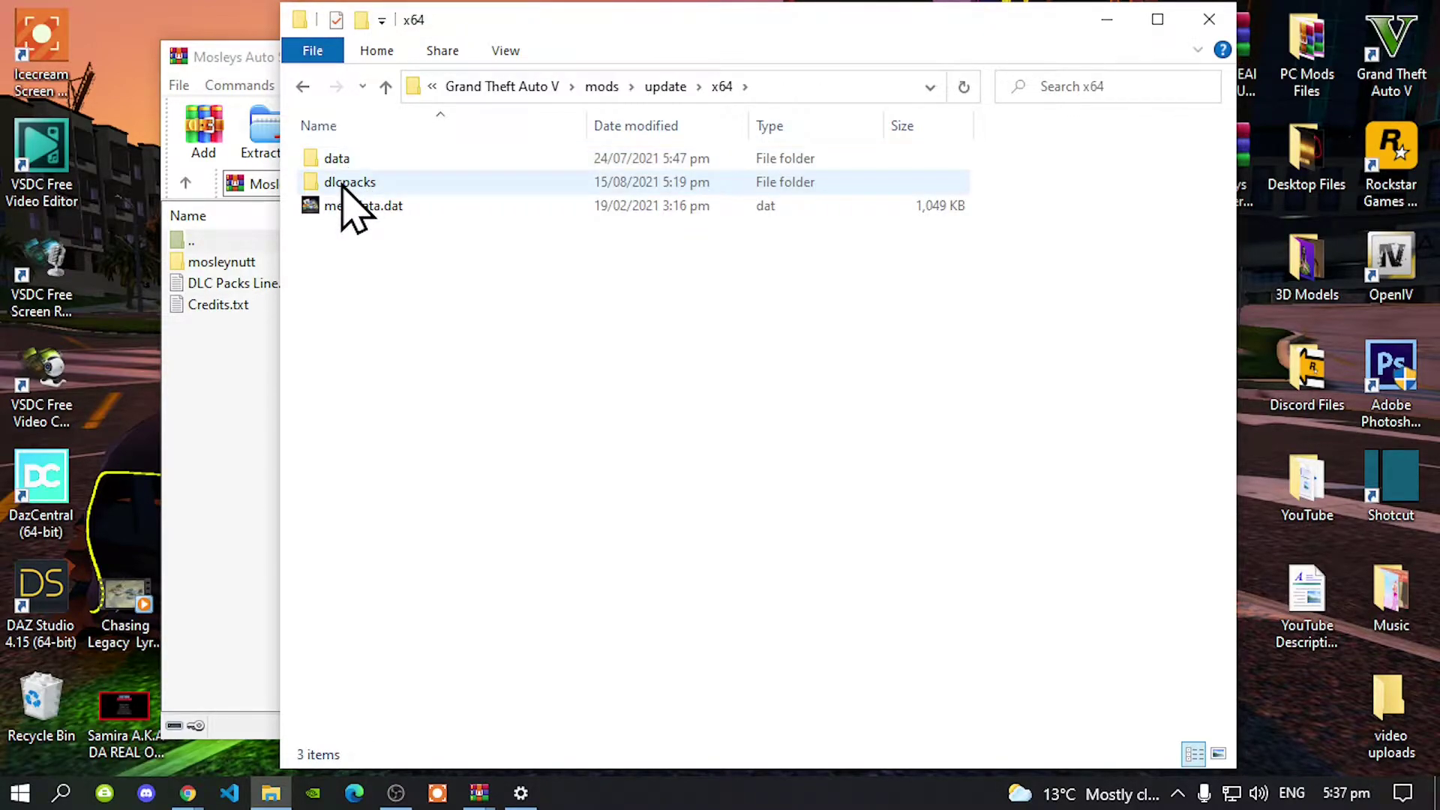
pyautogui.doubleClick(344, 182)
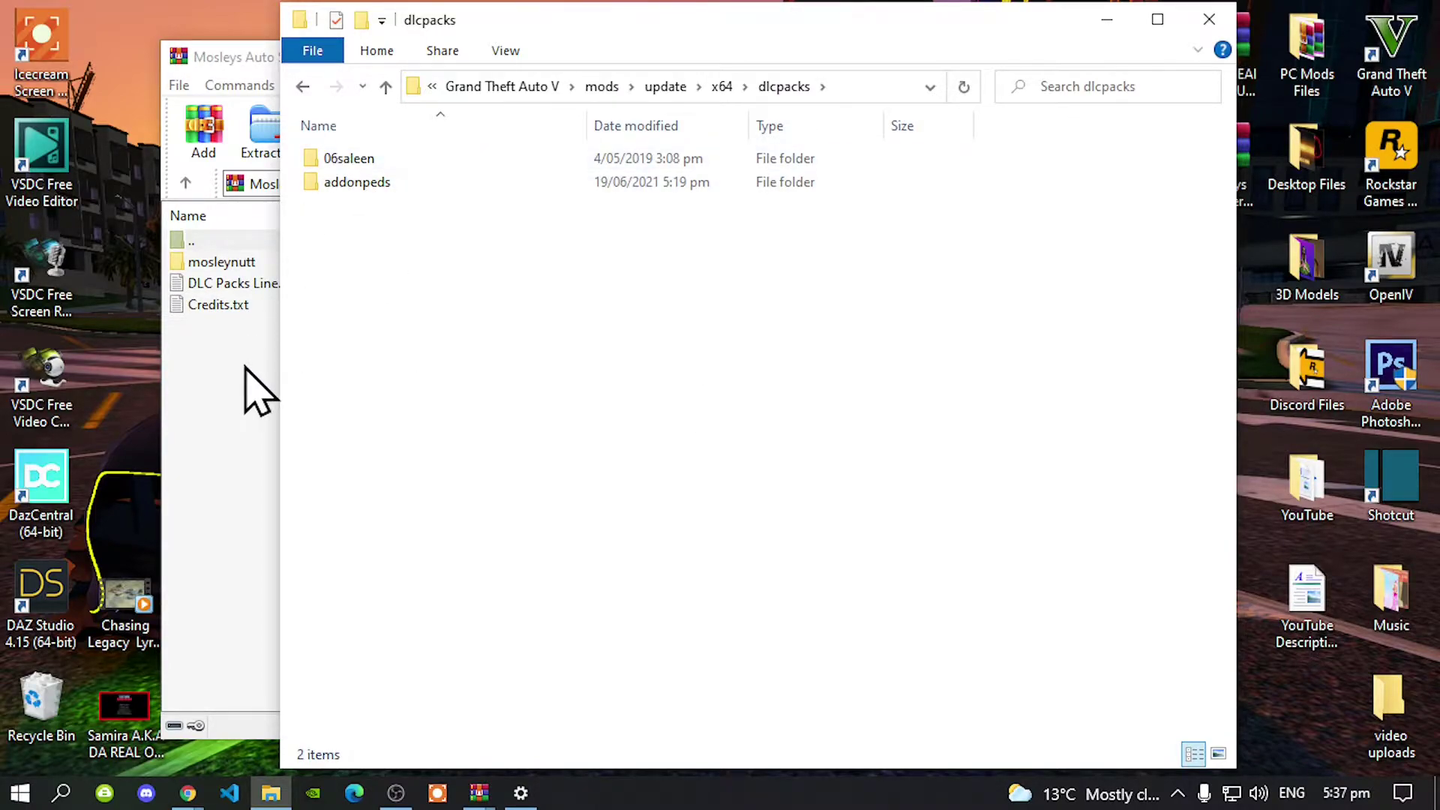
# Step: Extract the mosleynutt folder from the Mosleys Auto Service archive into the dlcpacks folder
pyautogui.click(238, 412)
pyautogui.moveTo(255, 57); pyautogui.dragTo(739, 152)
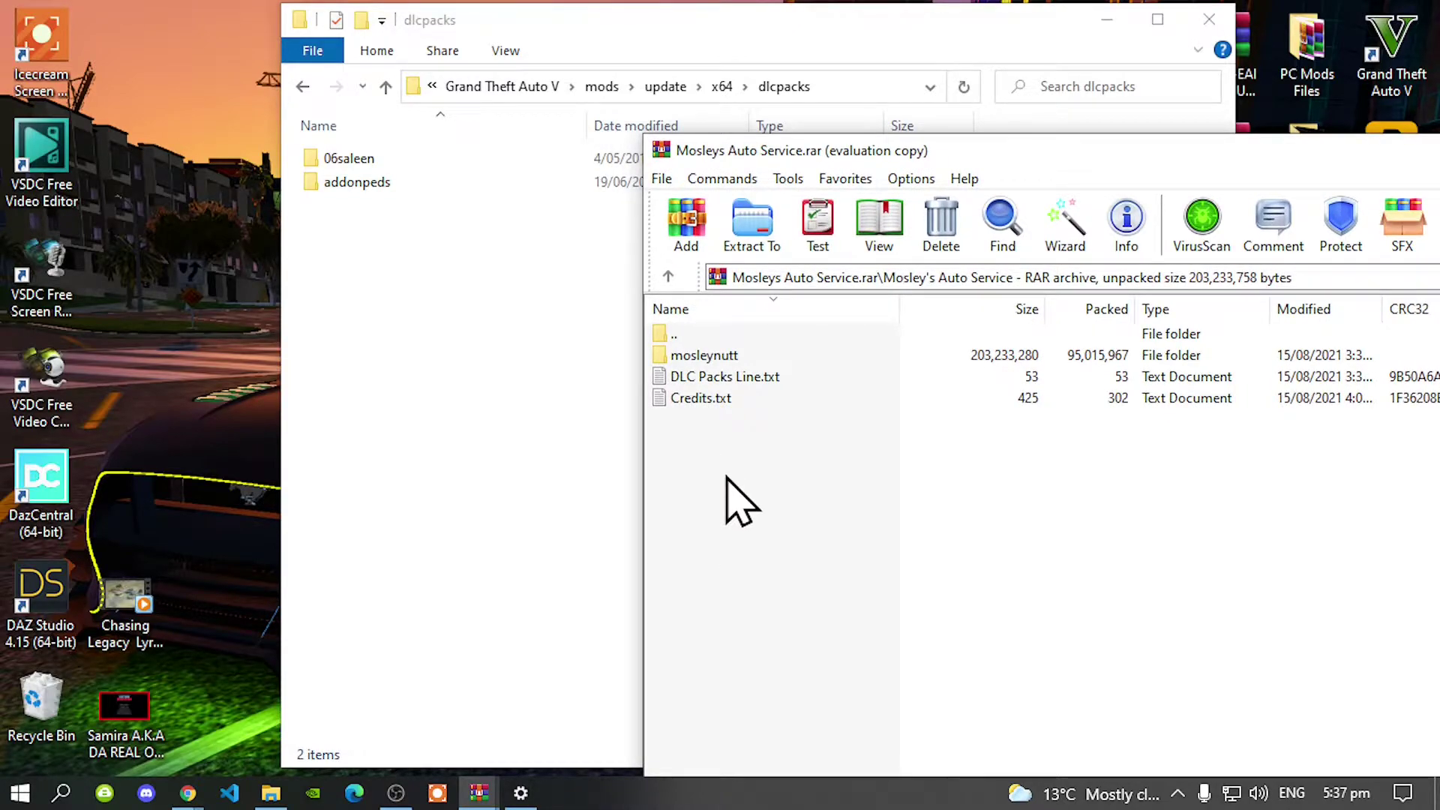
pyautogui.click(706, 357)
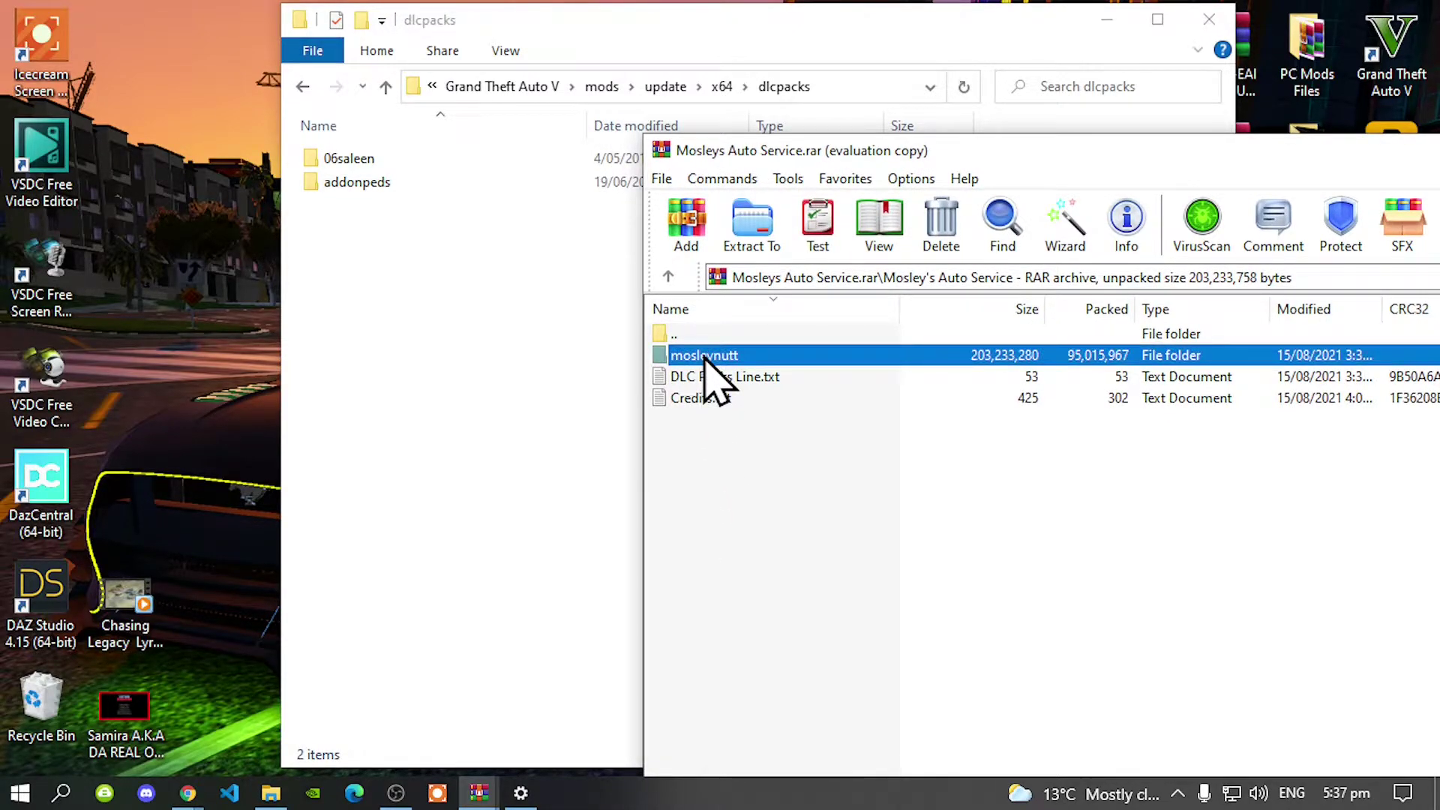
pyautogui.moveTo(705, 358); pyautogui.dragTo(379, 300)
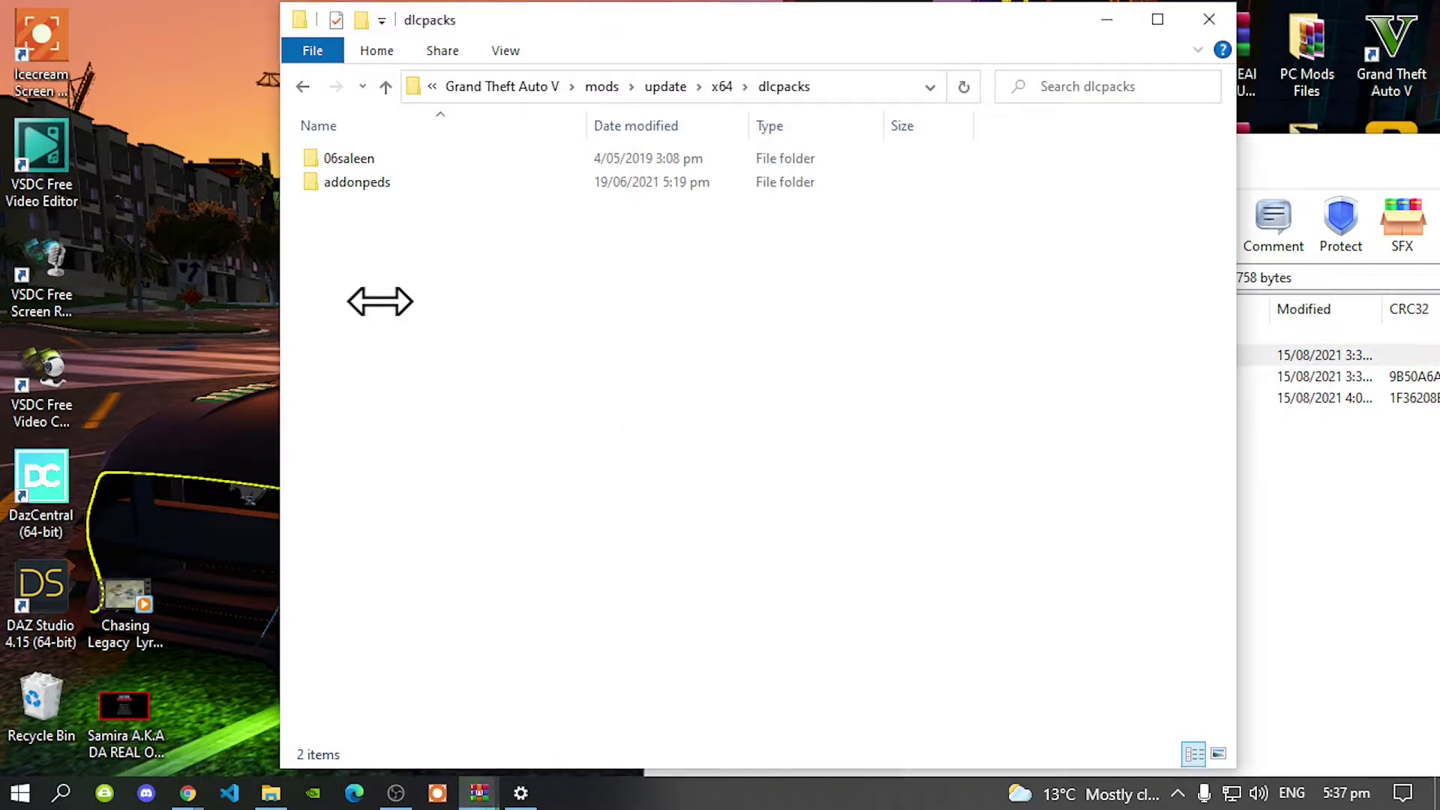
pyautogui.click(1080, 414)
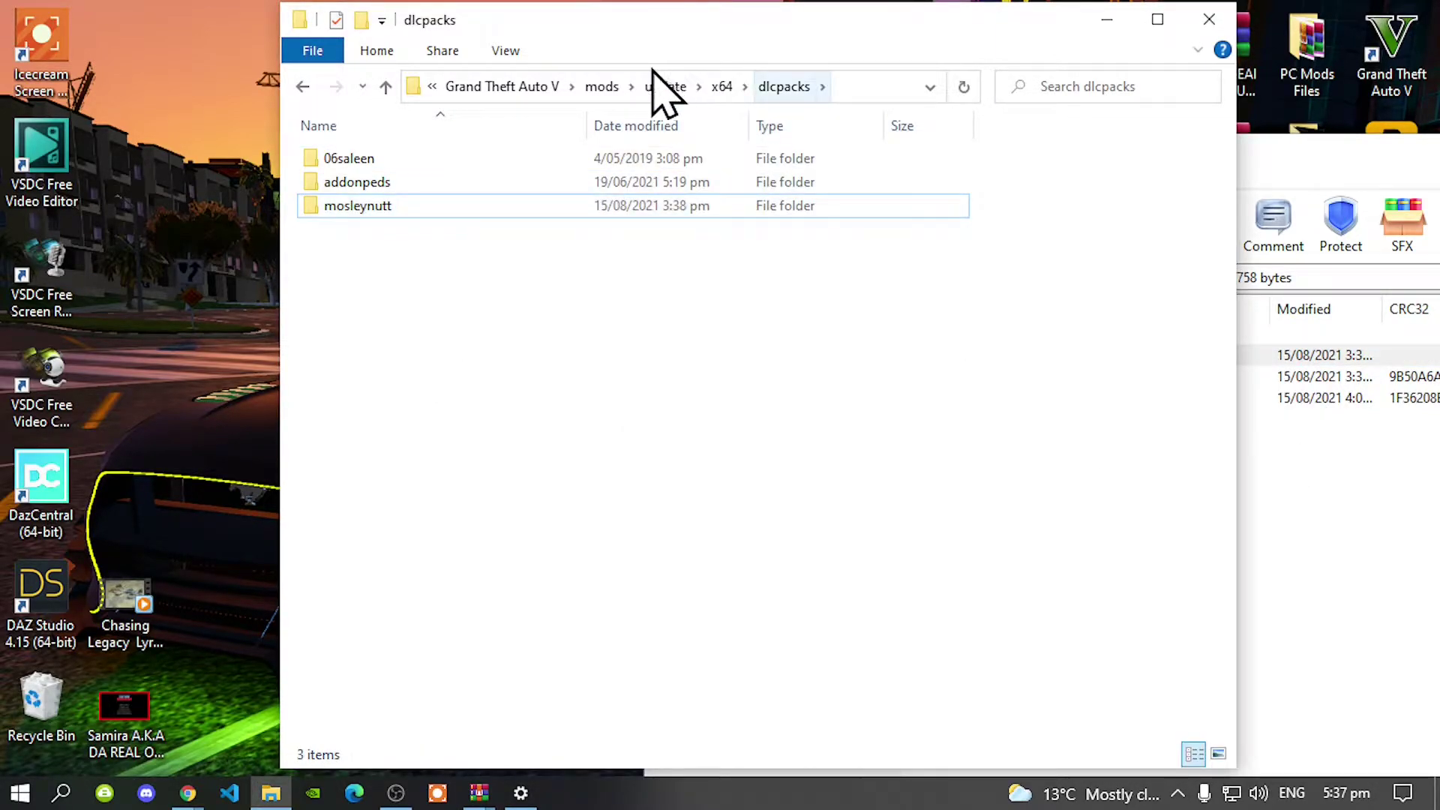
# Step: Return to the main Grand Theft Auto V folder, refresh it and close the folder window
pyautogui.click(489, 85)
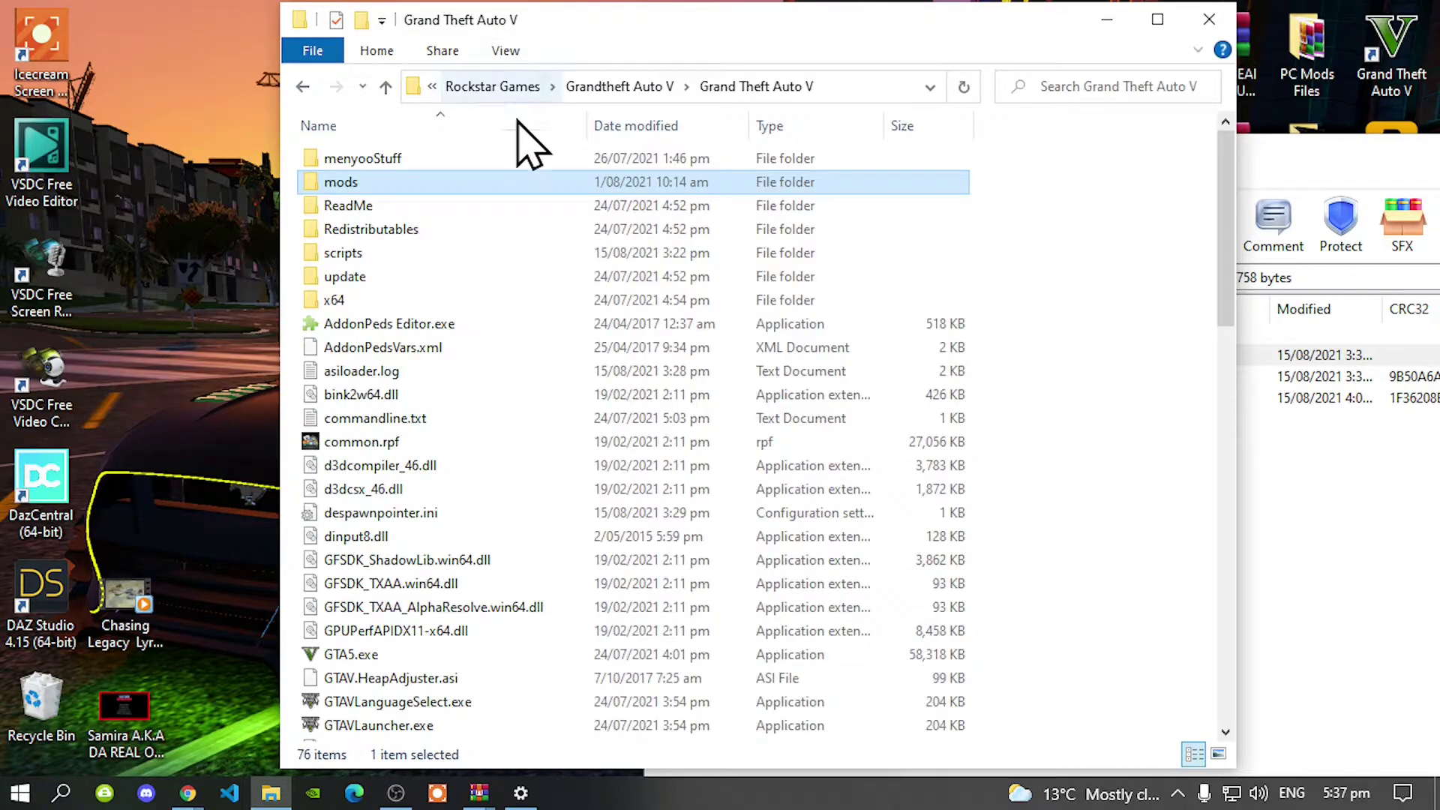
pyautogui.rightClick(1035, 416)
pyautogui.click(1072, 475)
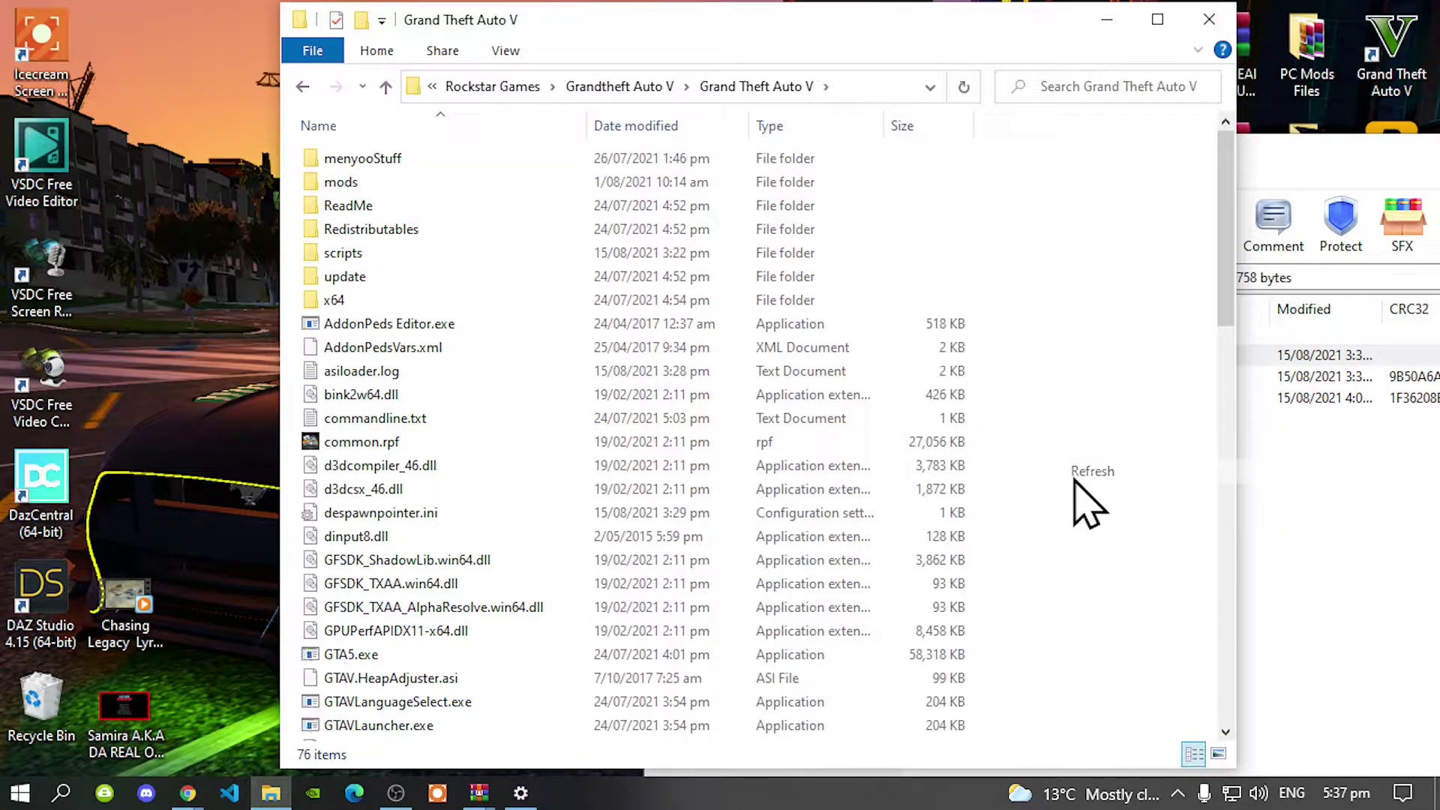
pyautogui.click(1211, 22)
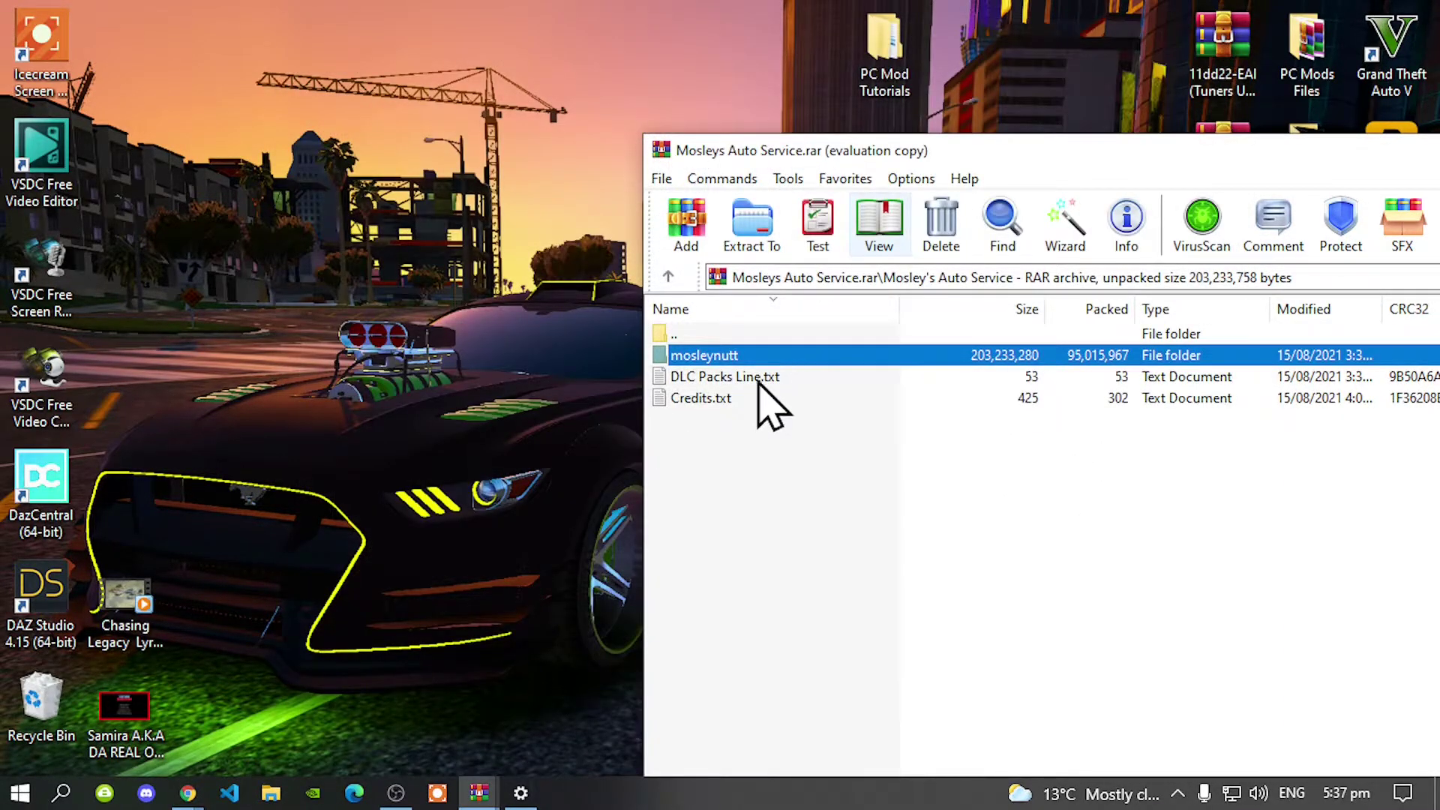
# Step: Copy the line <Item>dlcpacks:/mosleynutt/</Item> from DLC Packs Line.txt, then close the text file and the archive
pyautogui.doubleClick(707, 377)
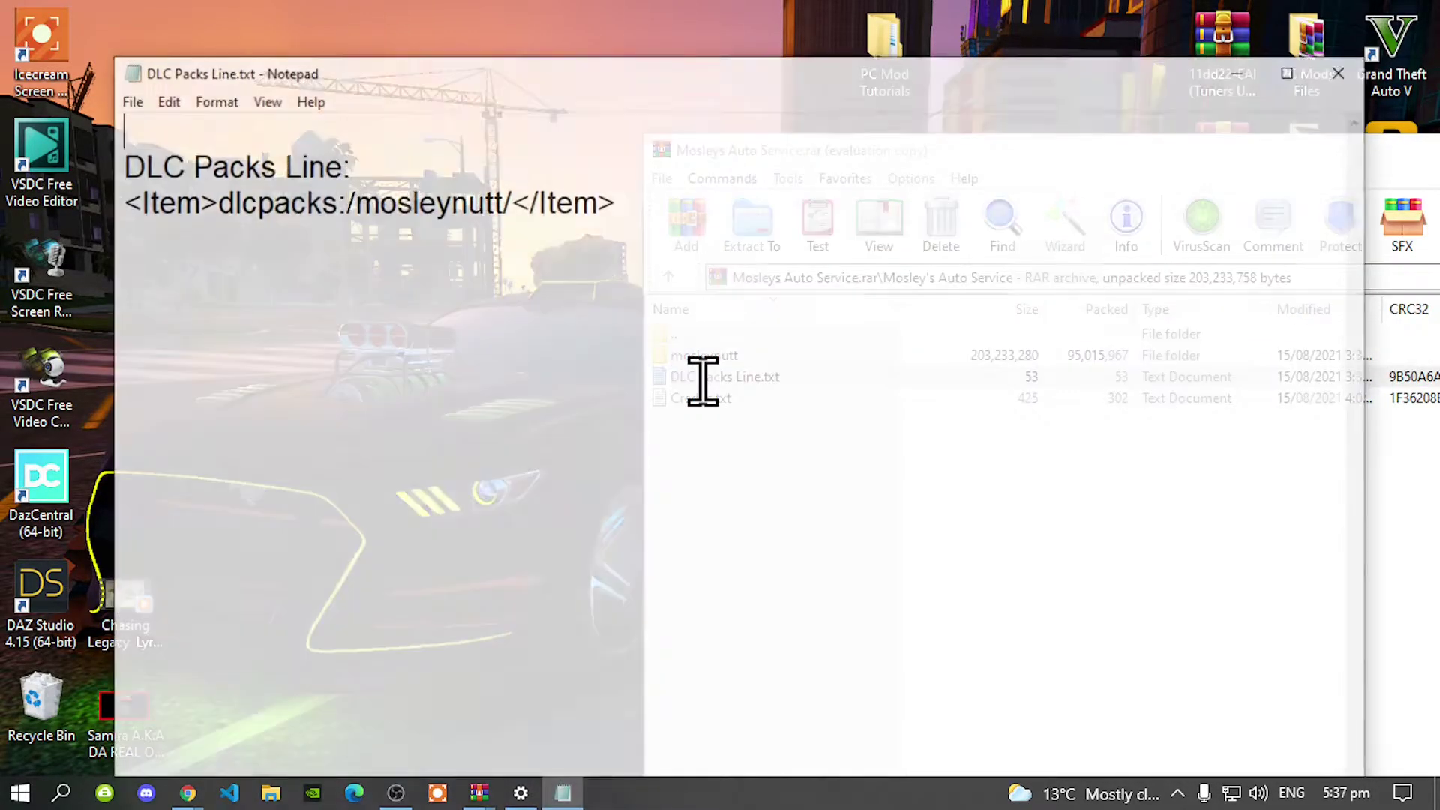
pyautogui.moveTo(653, 206); pyautogui.dragTo(128, 201)
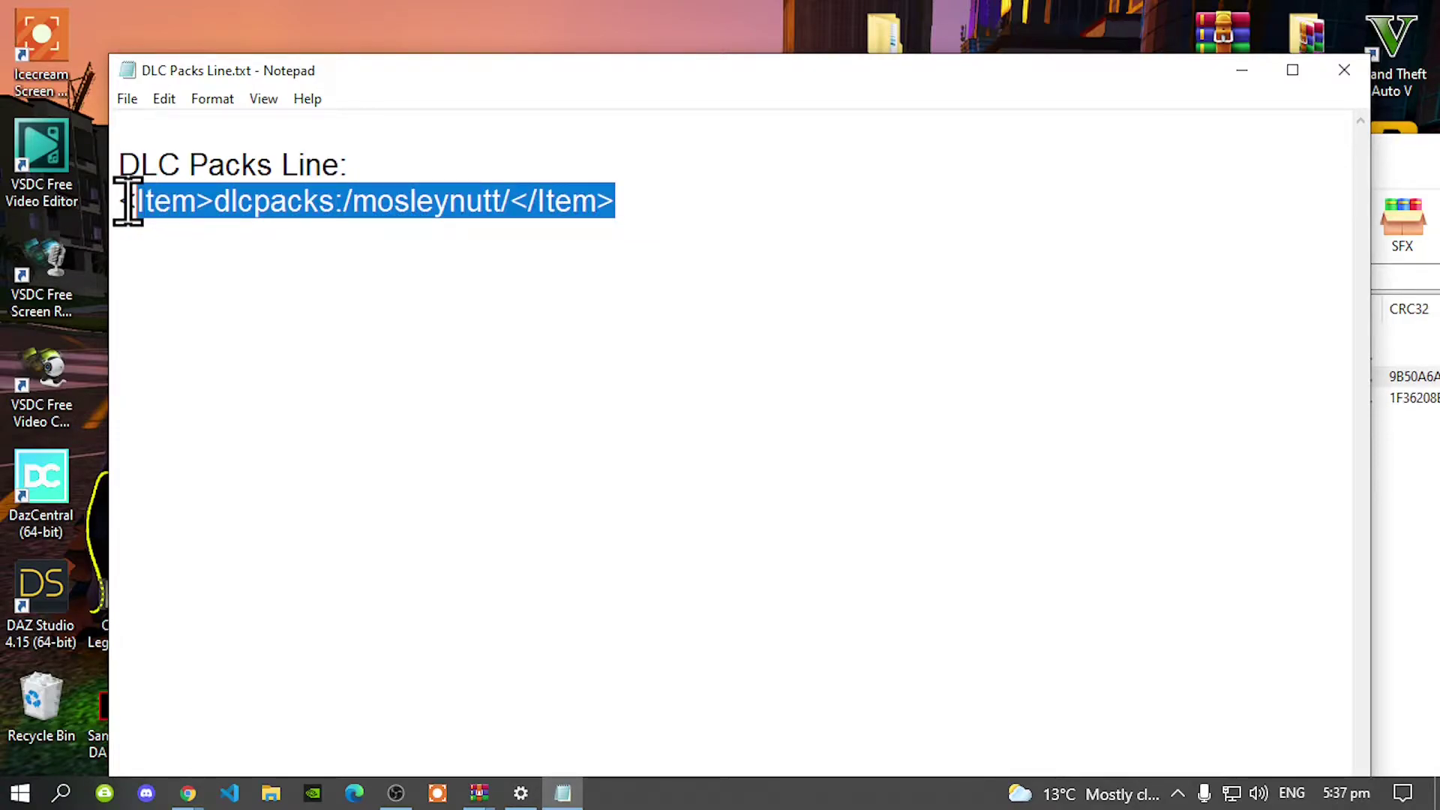
pyautogui.rightClick(175, 198)
pyautogui.click(225, 270)
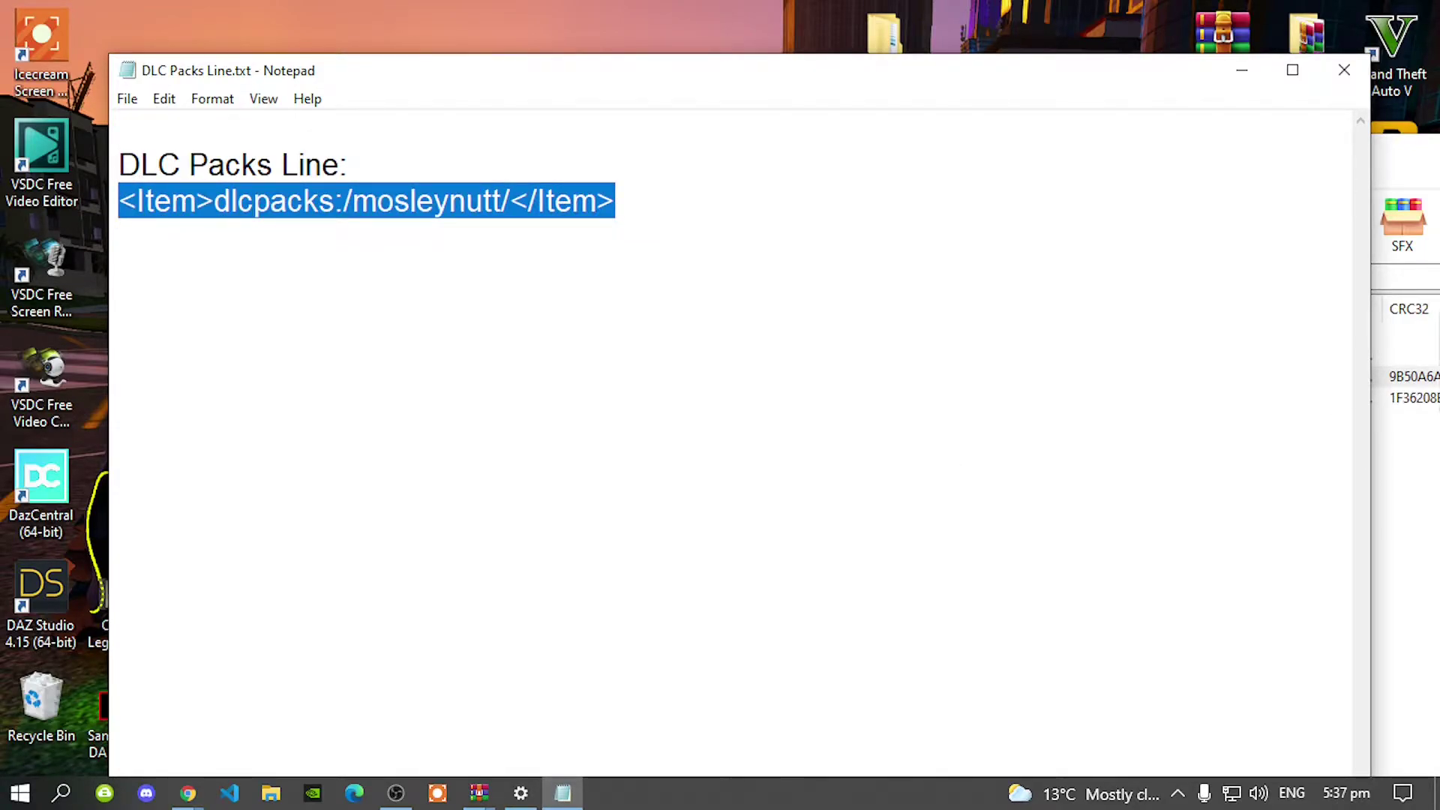
pyautogui.click(1344, 75)
pyautogui.moveTo(1322, 66); pyautogui.dragTo(858, 78)
pyautogui.click(1153, 69)
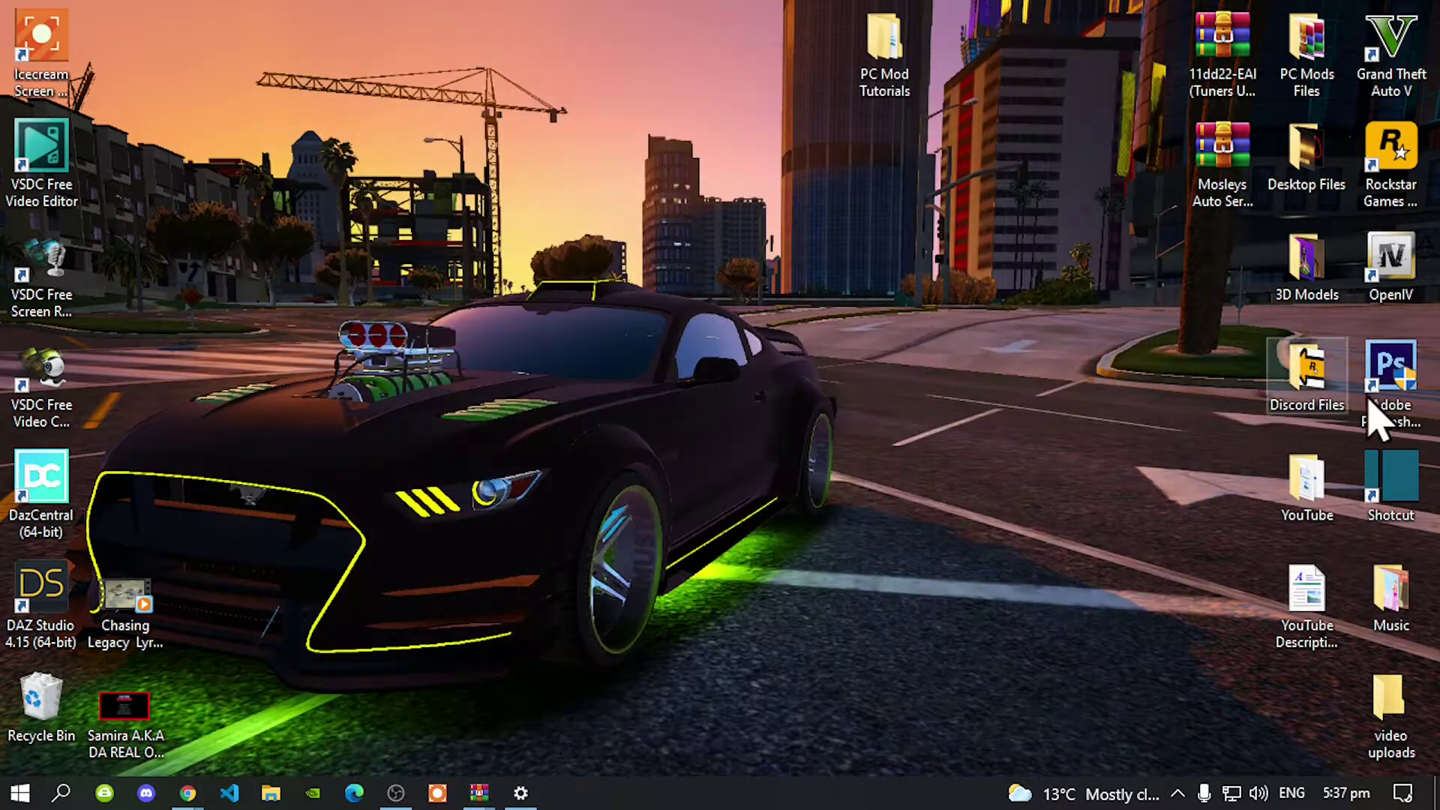
# Step: Launch OpenIV for the Windows version of Grand Theft Auto V and turn on edit mode, accepting the warning
pyautogui.click(1410, 294)
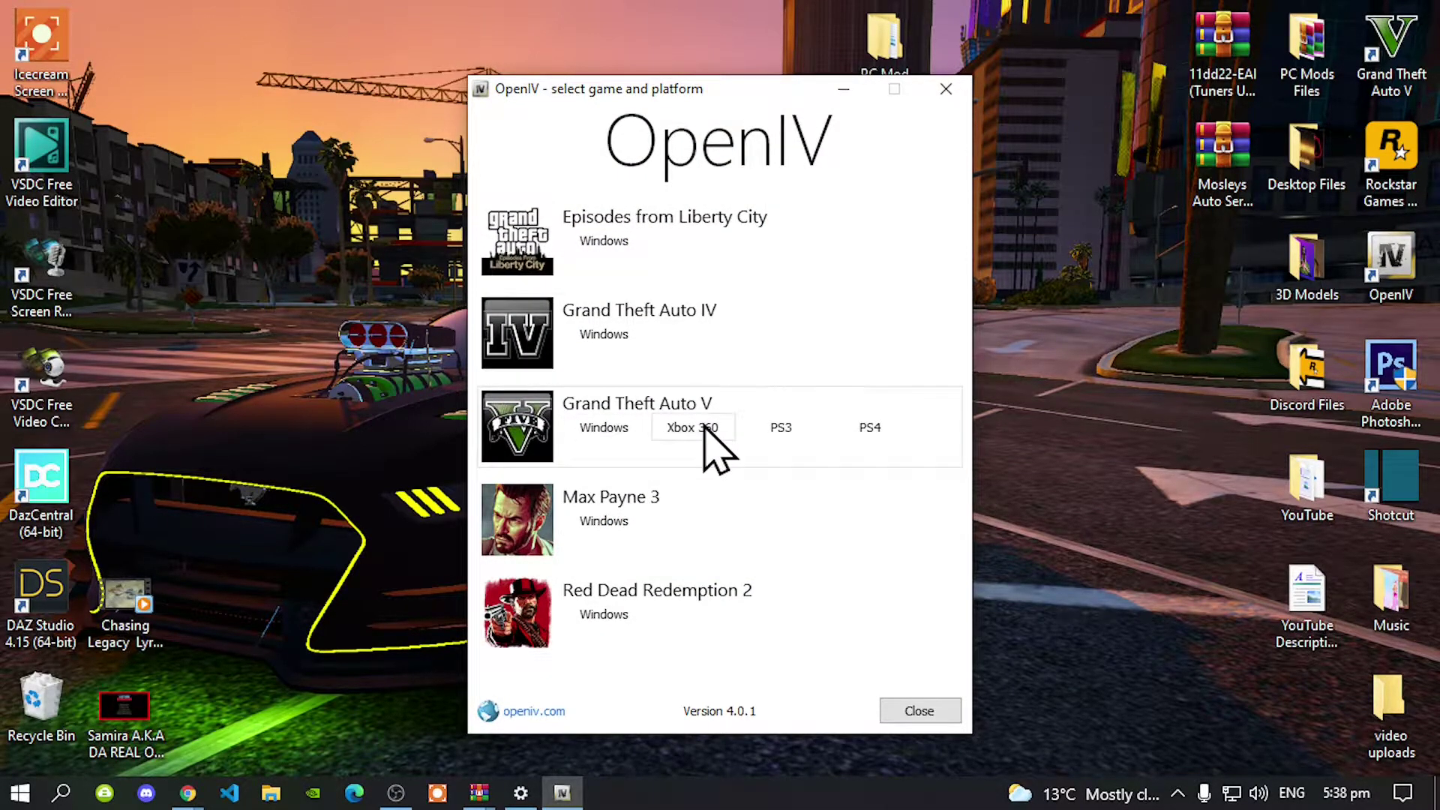
pyautogui.click(603, 427)
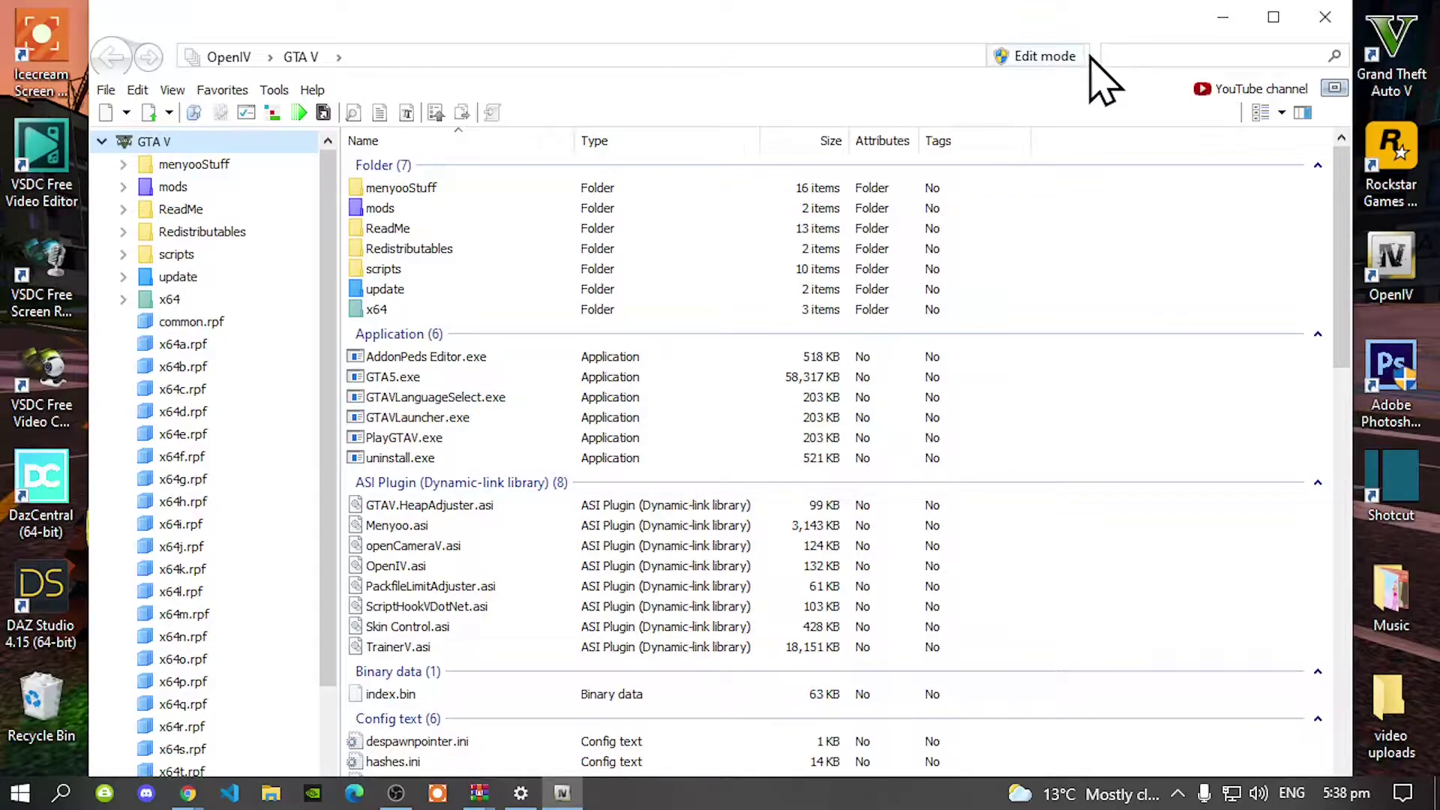
pyautogui.click(1040, 59)
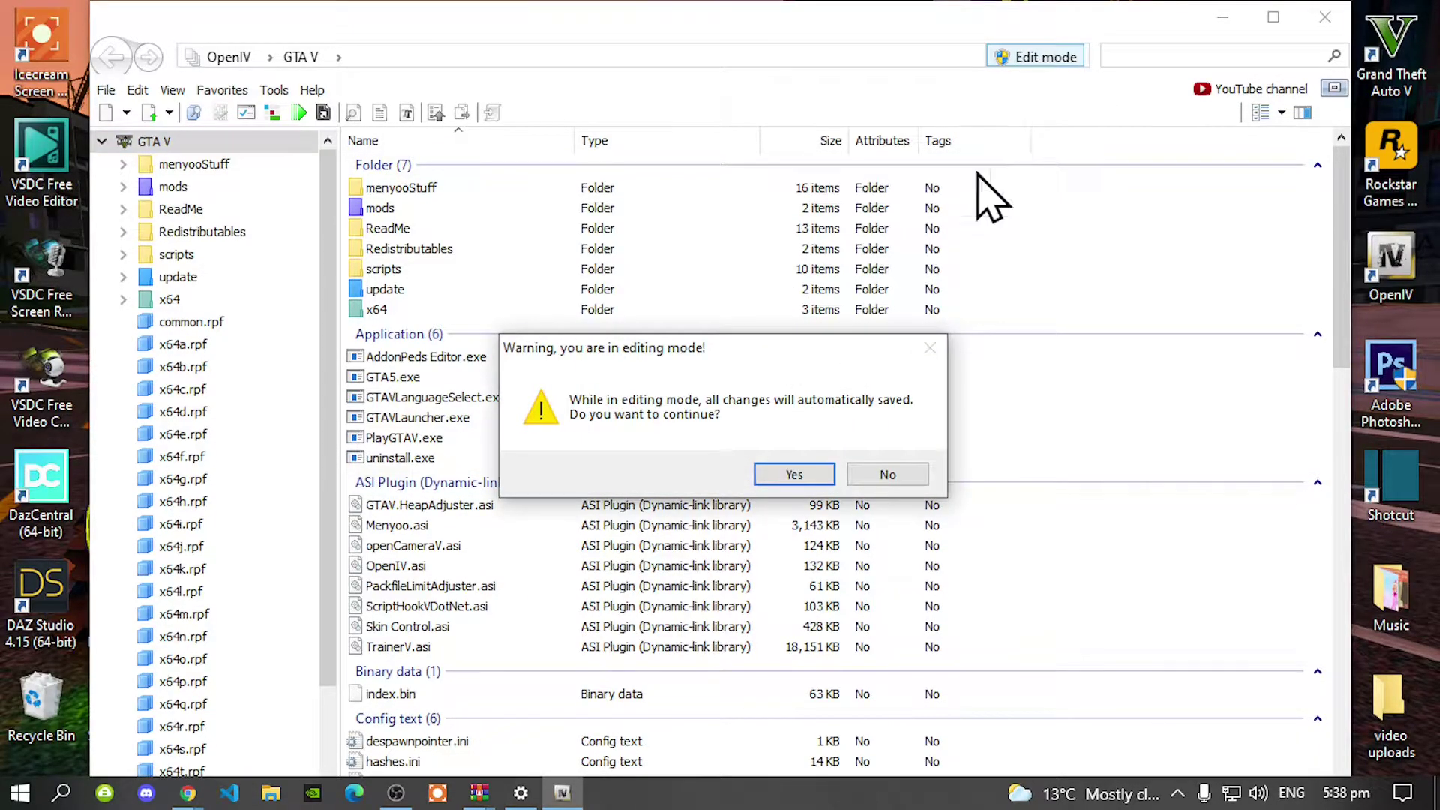
pyautogui.click(793, 475)
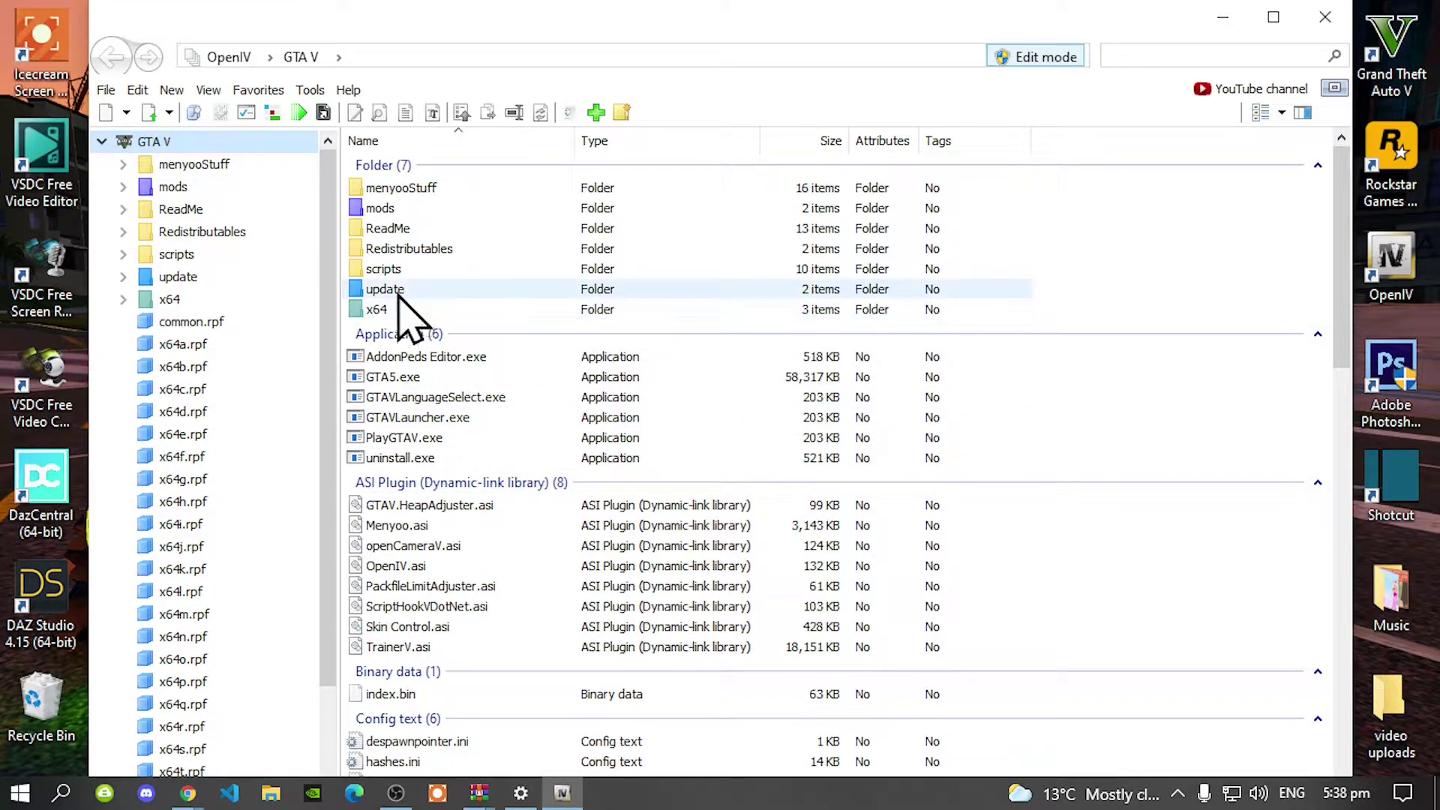
# Step: Browse to the data folder inside mods > update > update.rpf > common
pyautogui.doubleClick(379, 210)
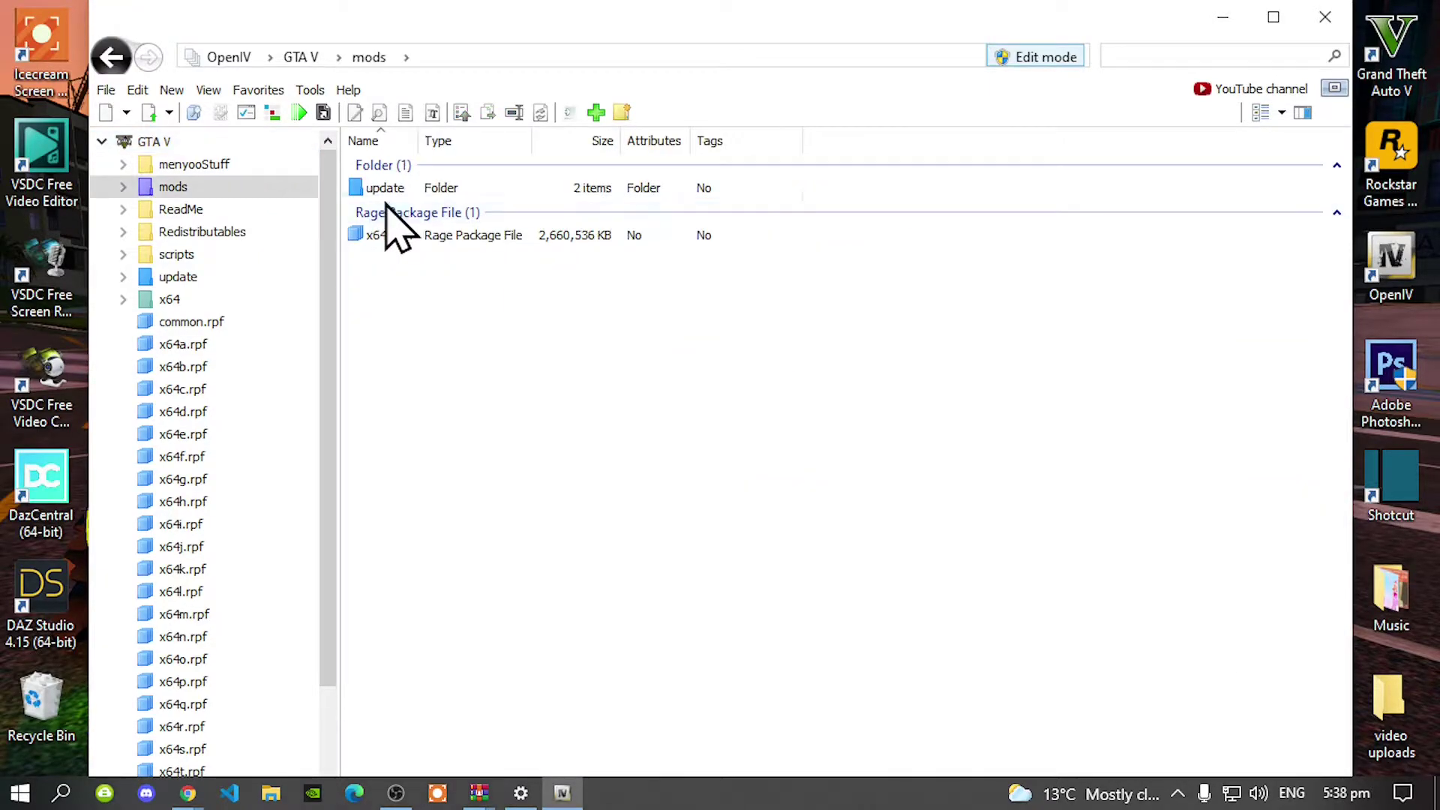
pyautogui.click(392, 190)
pyautogui.doubleClick(392, 190)
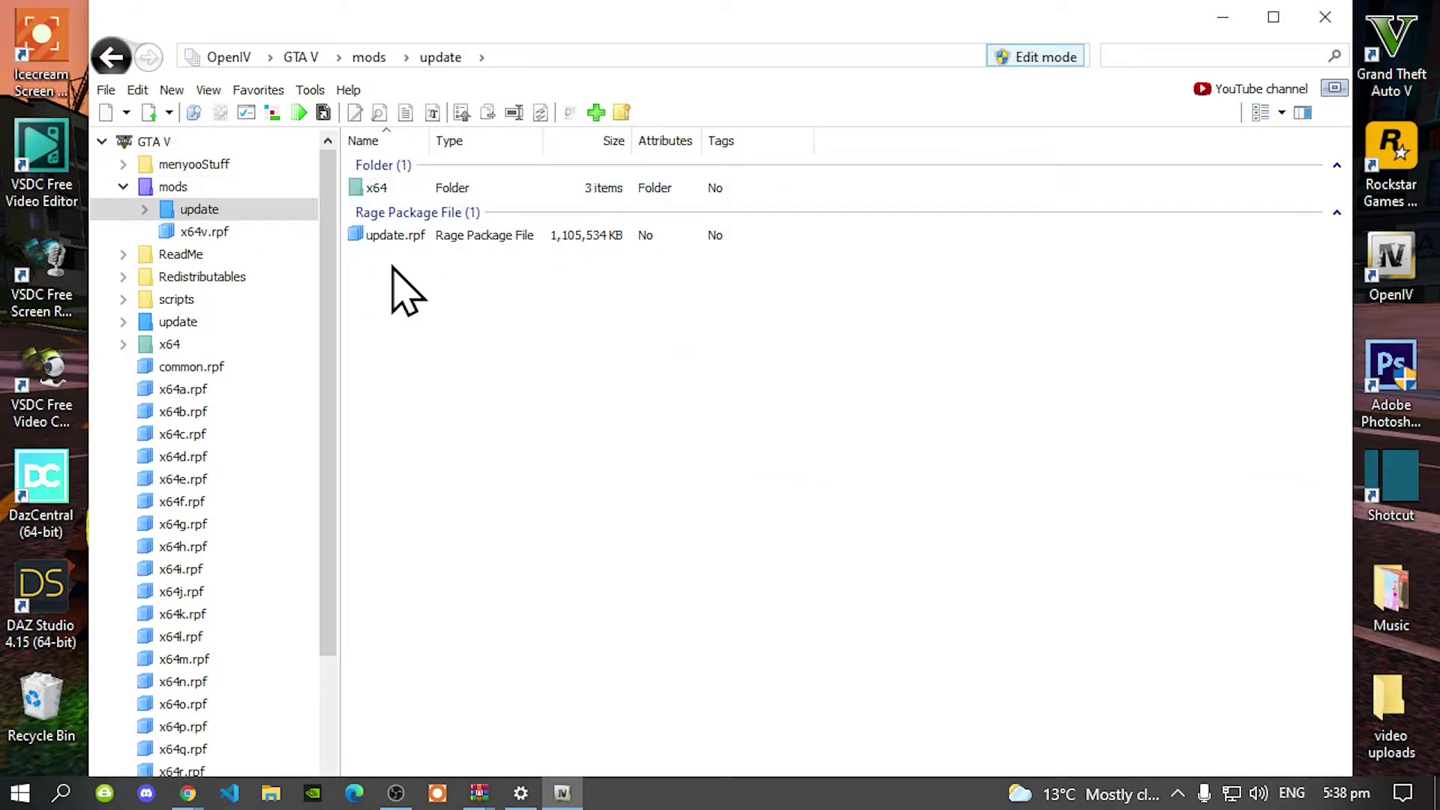
pyautogui.doubleClick(426, 234)
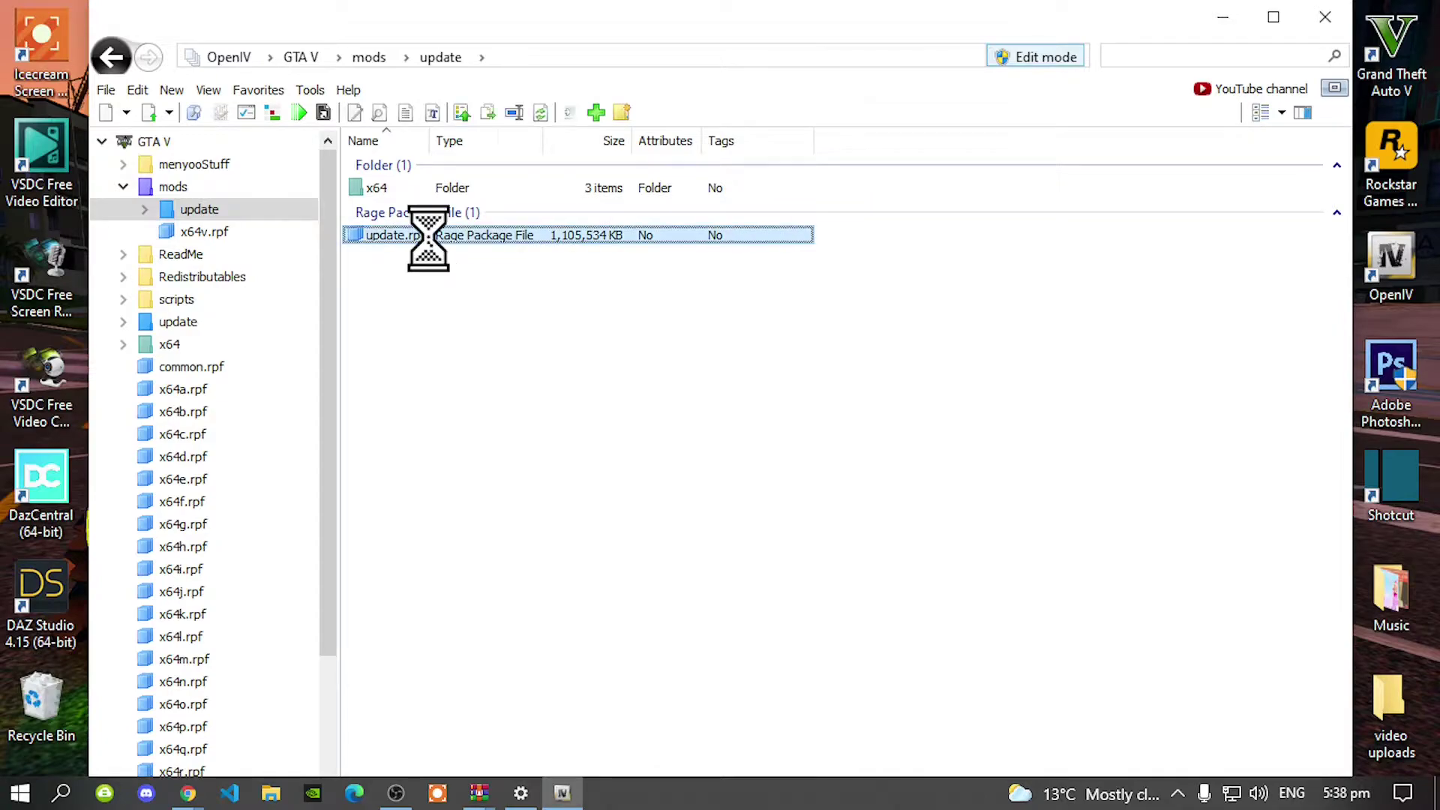
pyautogui.doubleClick(378, 197)
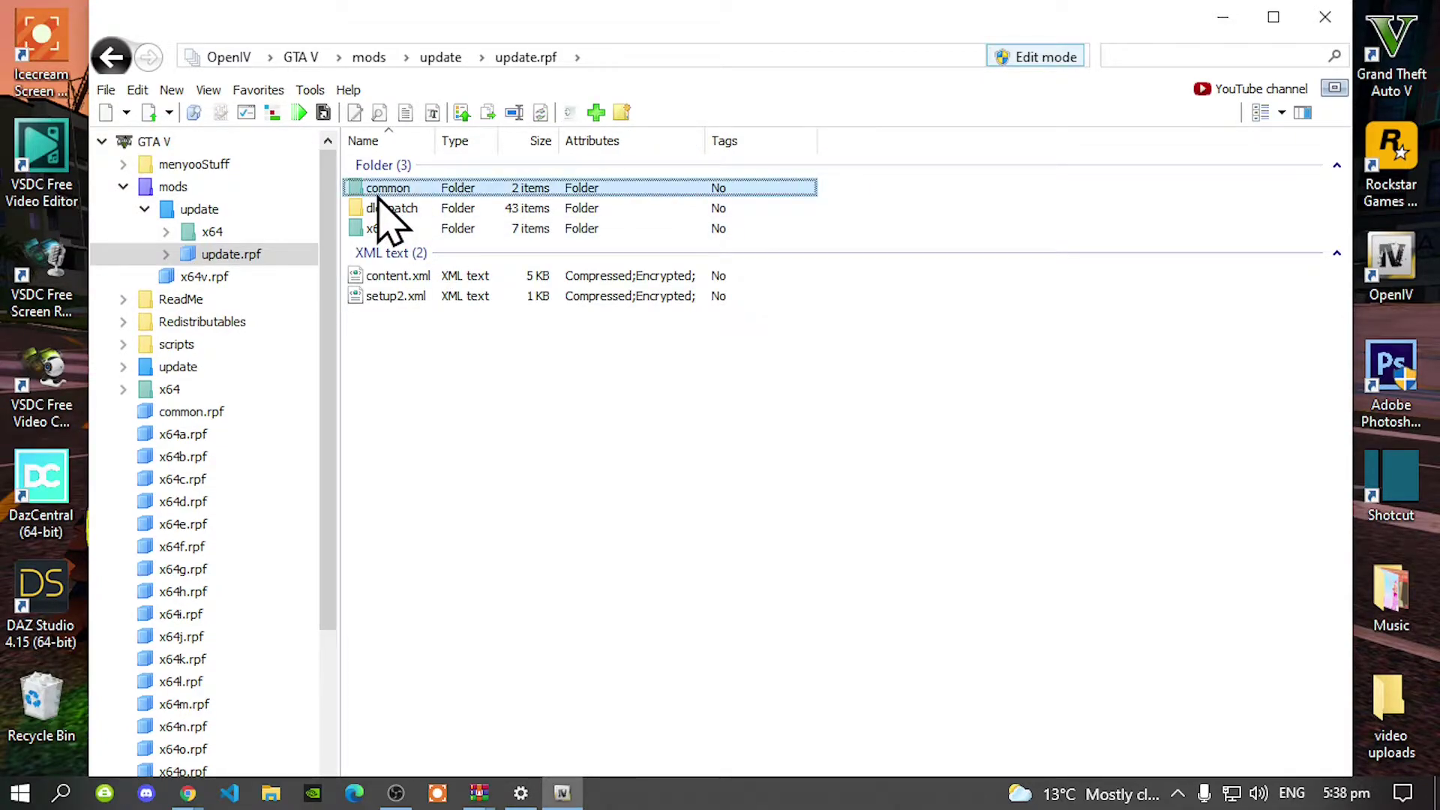
pyautogui.doubleClick(379, 189)
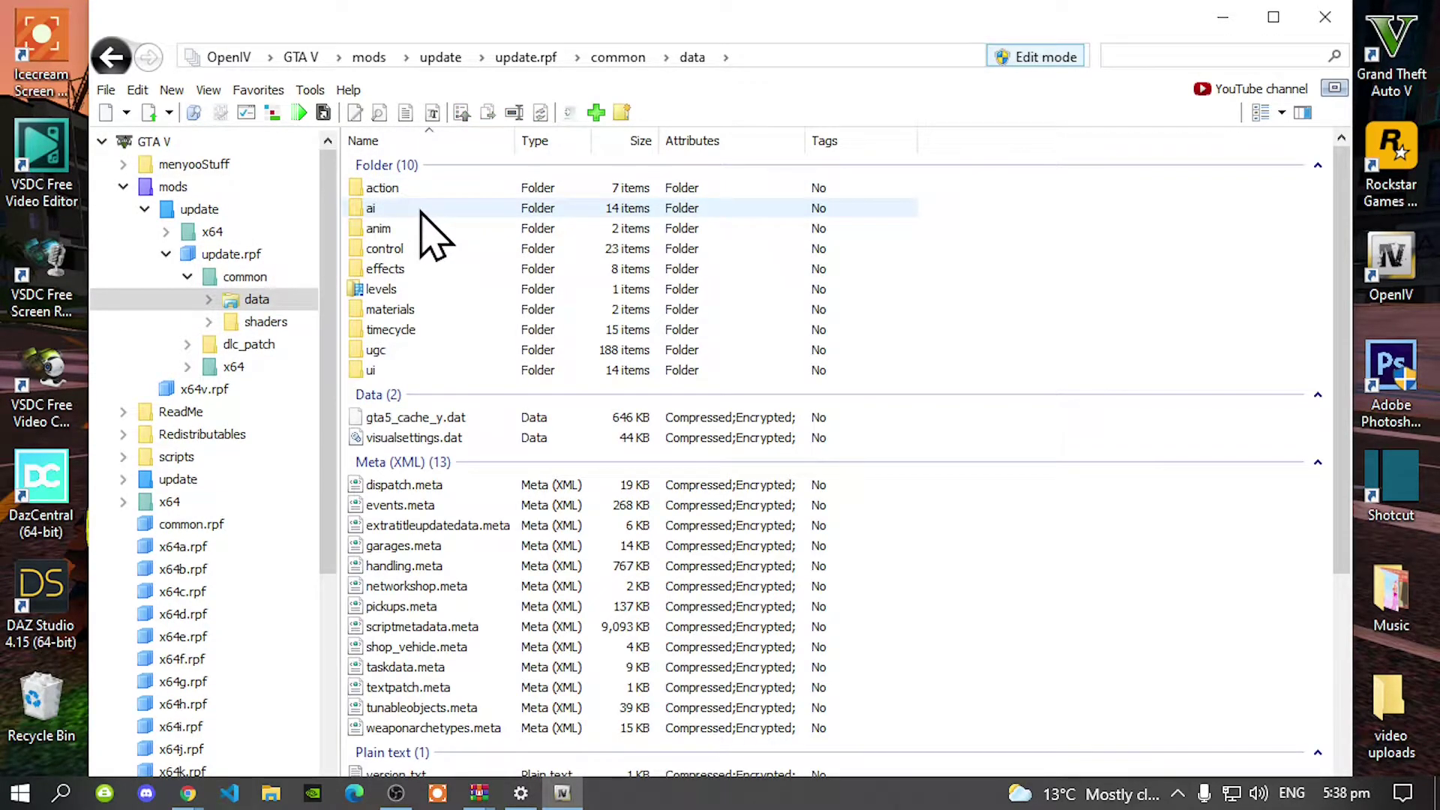
pyautogui.scroll(-5, 432, 240)
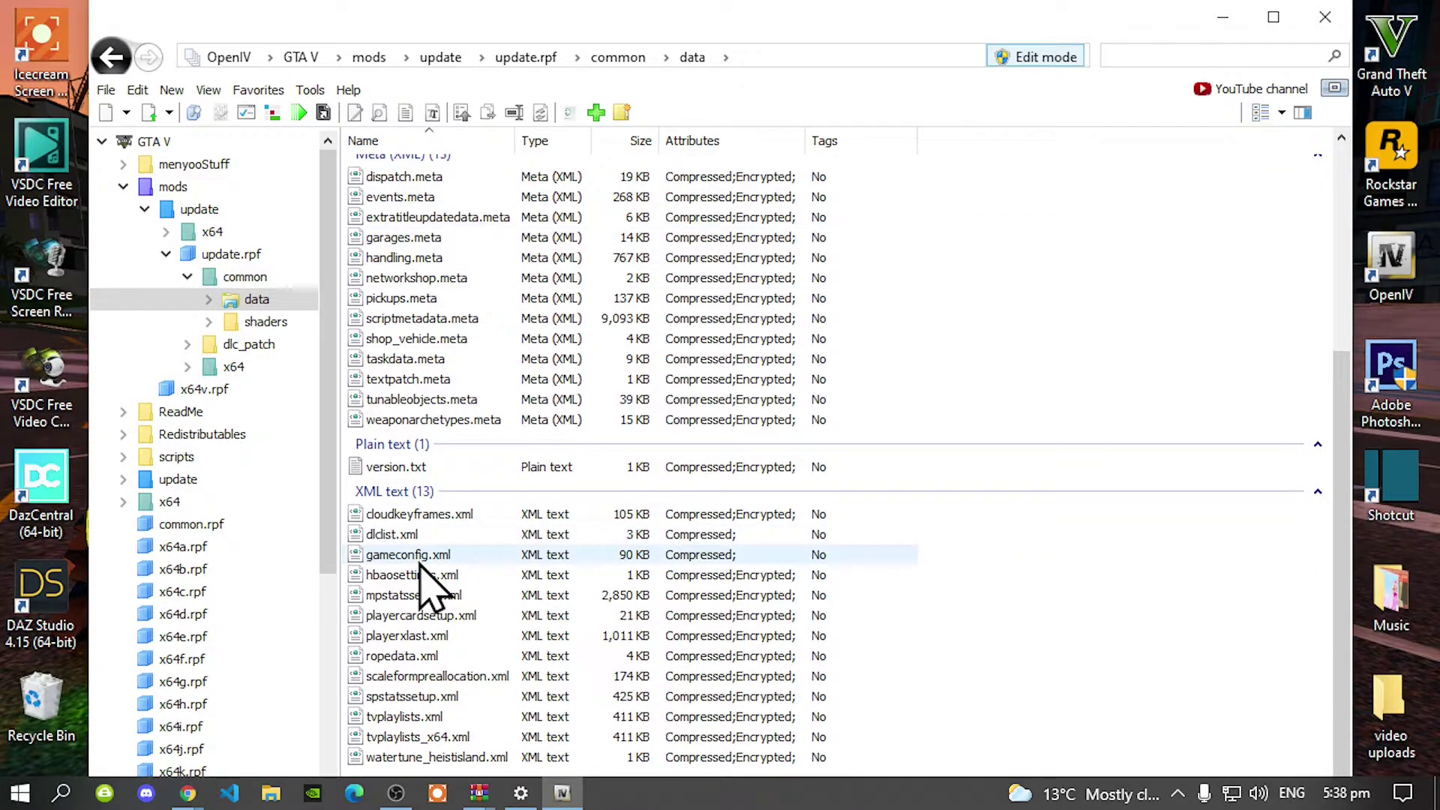
# Step: Edit dlclist.xml to add <Item>dlcpacks:/mosleynutt/</Item> on a new line after the 06saleen entry, and save it
pyautogui.rightClick(391, 533)
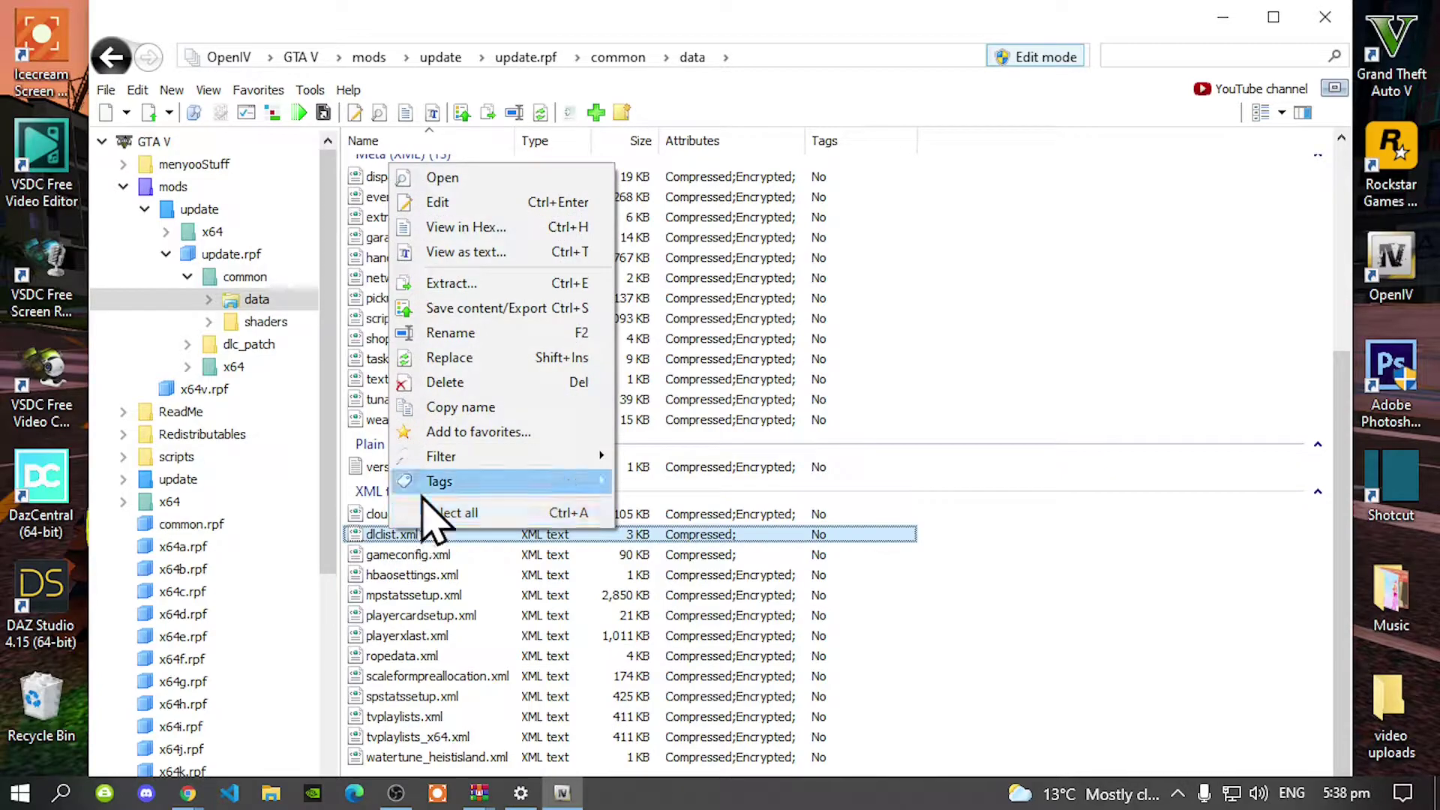
pyautogui.click(441, 207)
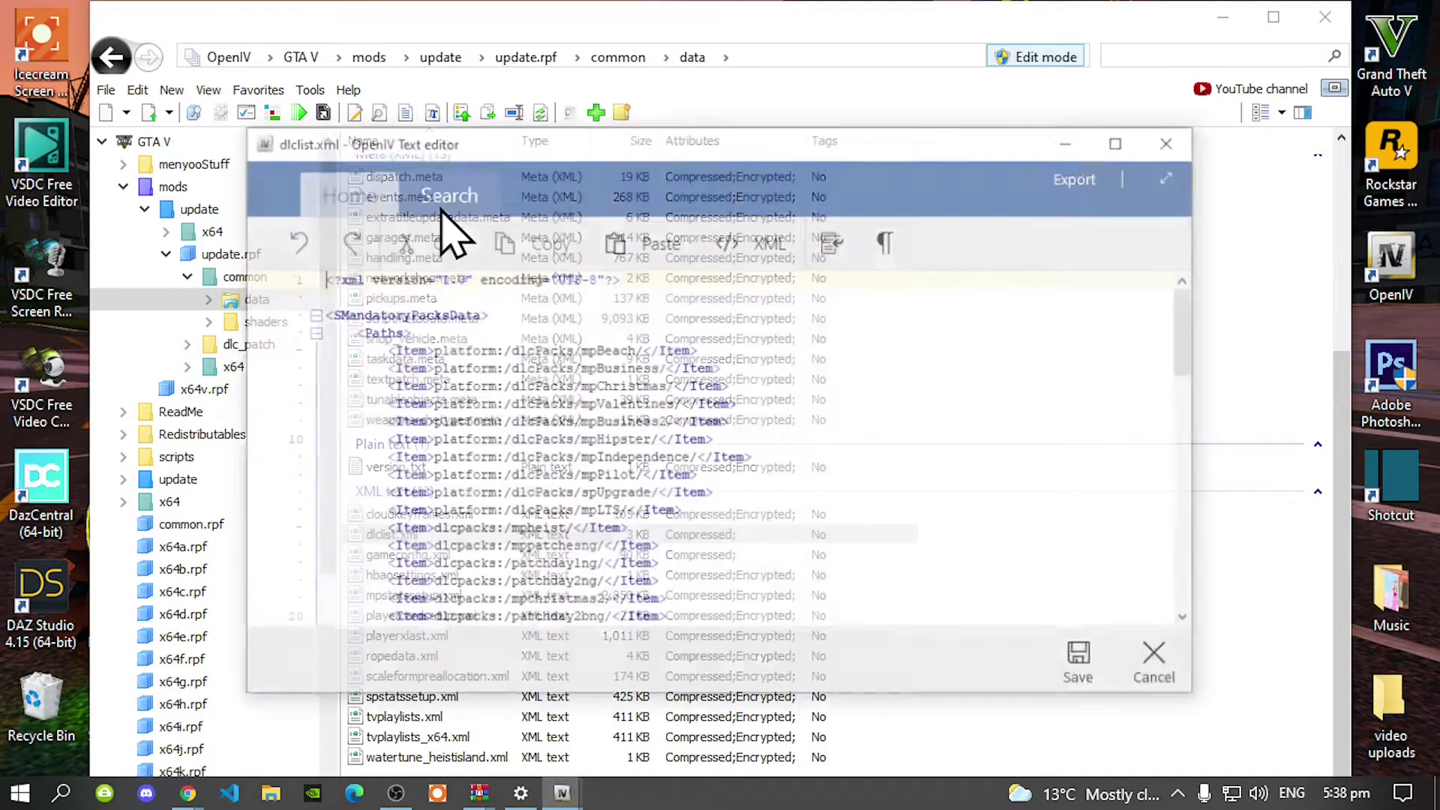
pyautogui.scroll(-15, 604, 457)
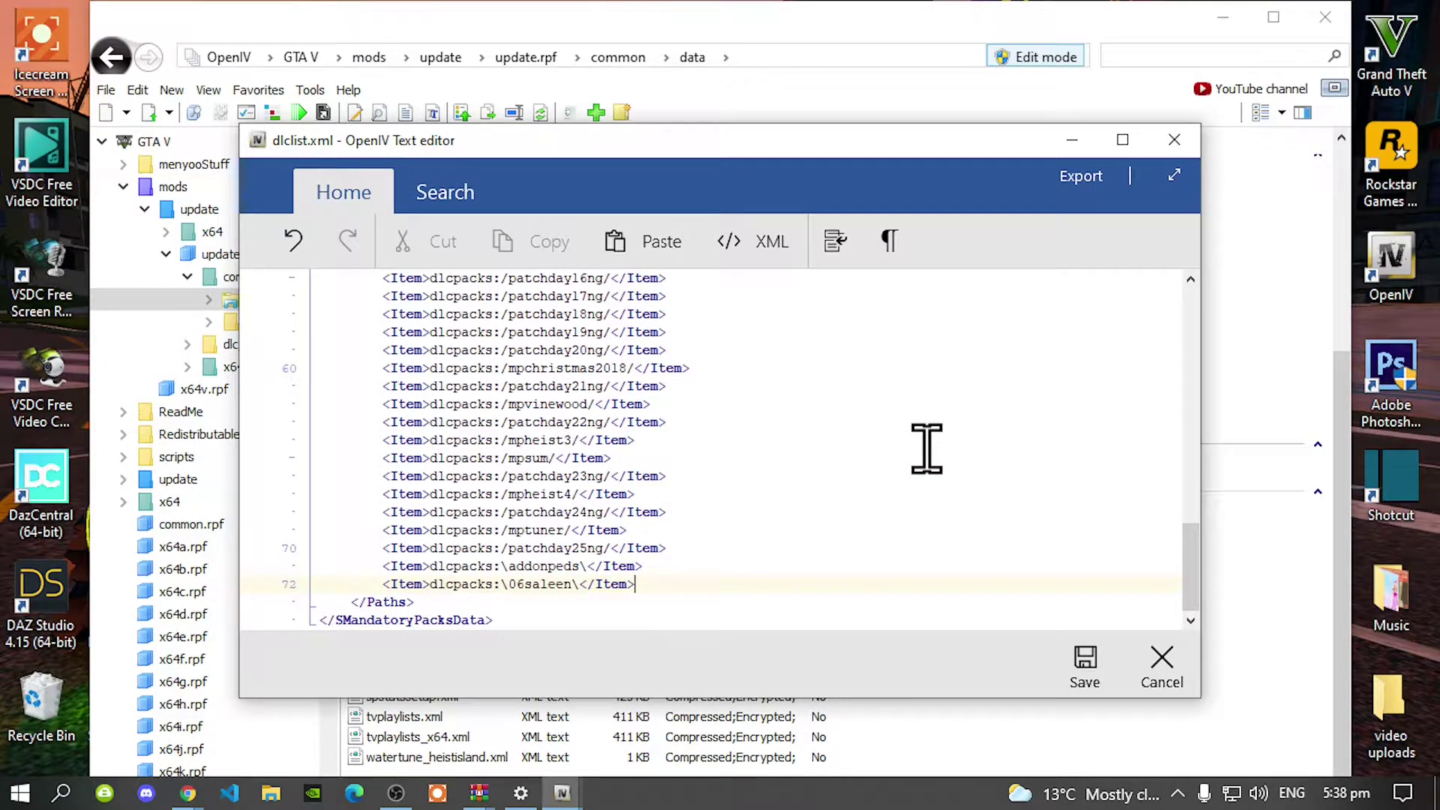
pyautogui.press('Return')
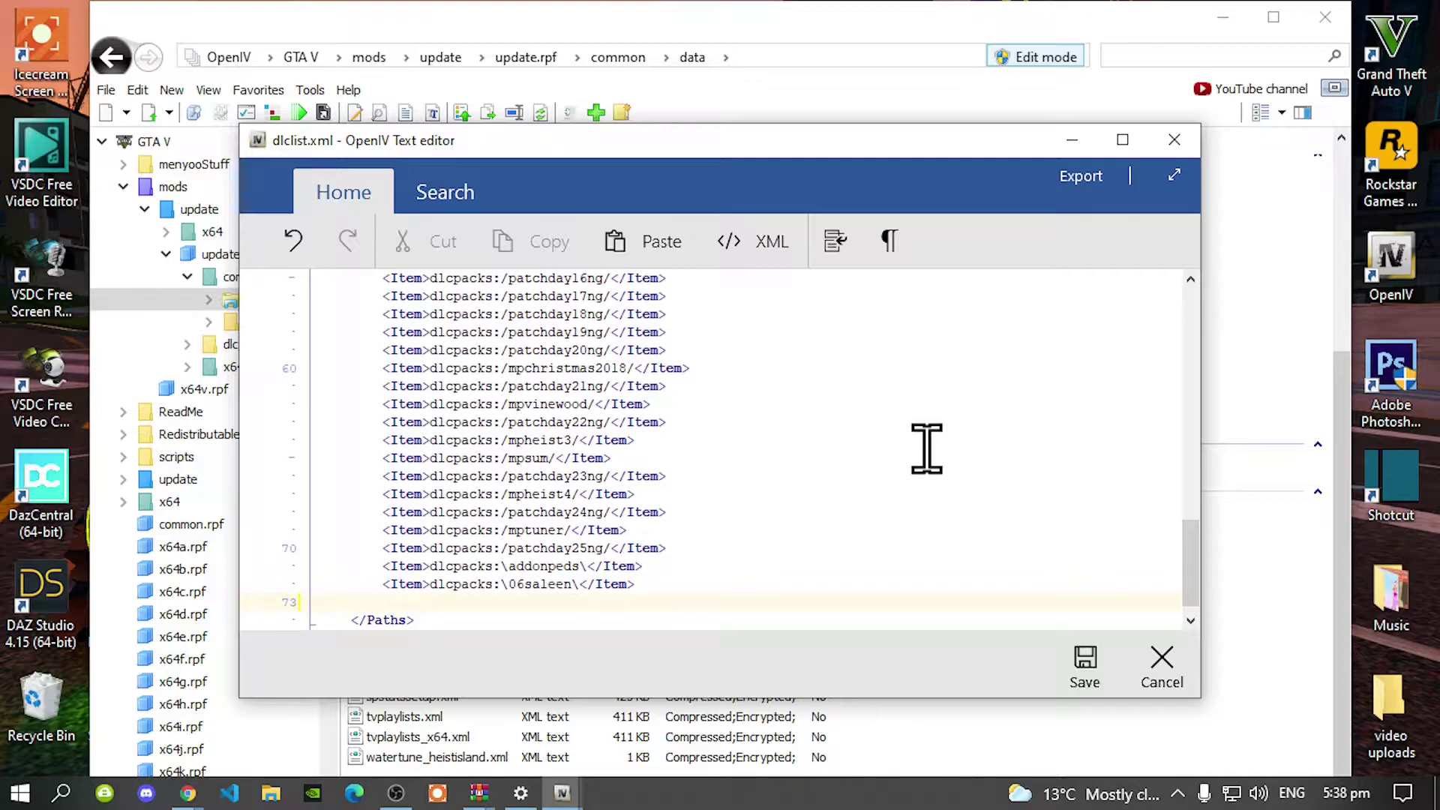
pyautogui.hotkey('ctrl', 'v')
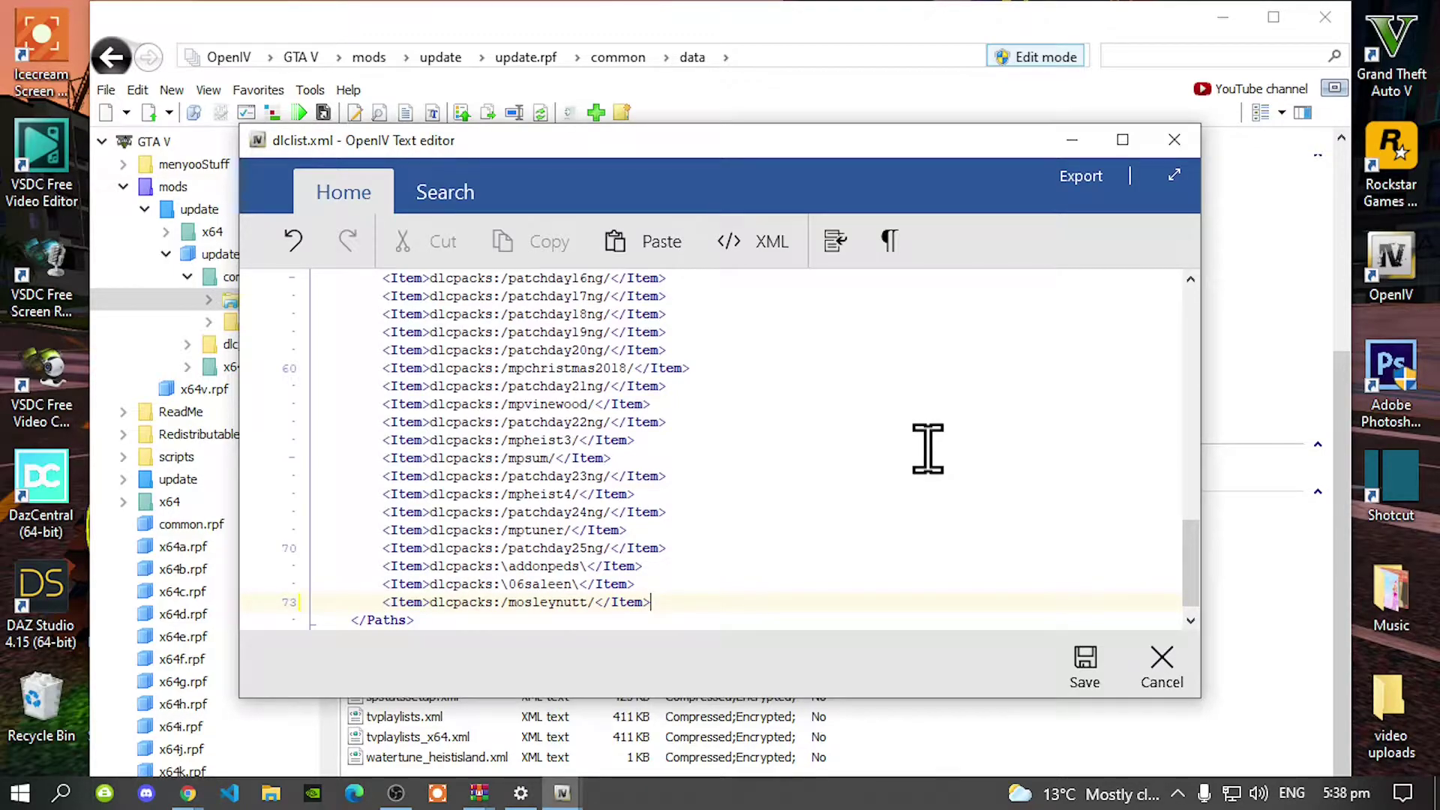
pyautogui.click(1103, 673)
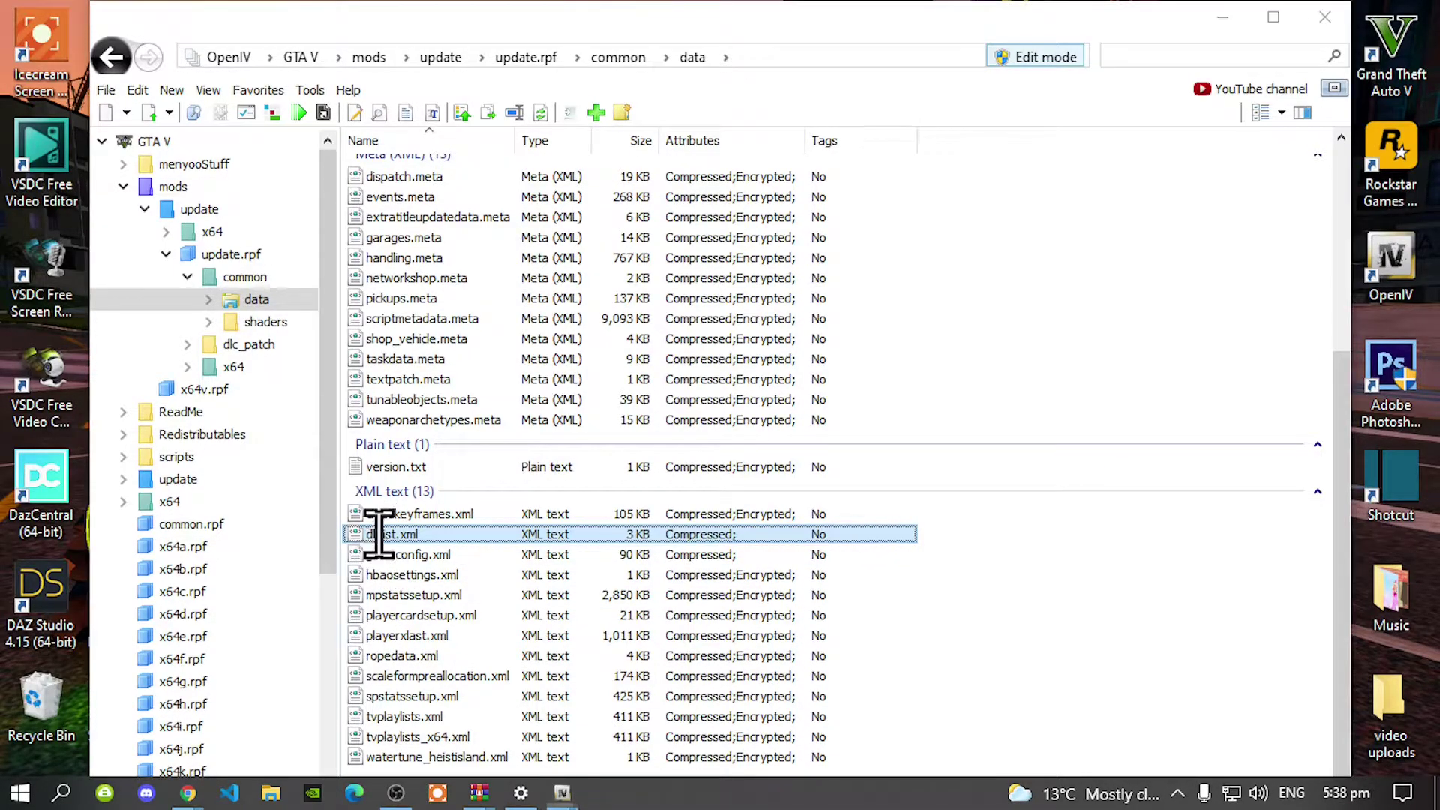
# Step: Reopen dlclist.xml for viewing, check the mosleynutt entry at the end of the list, and close the viewer
pyautogui.doubleClick(379, 536)
pyautogui.scroll(-15, 495, 472)
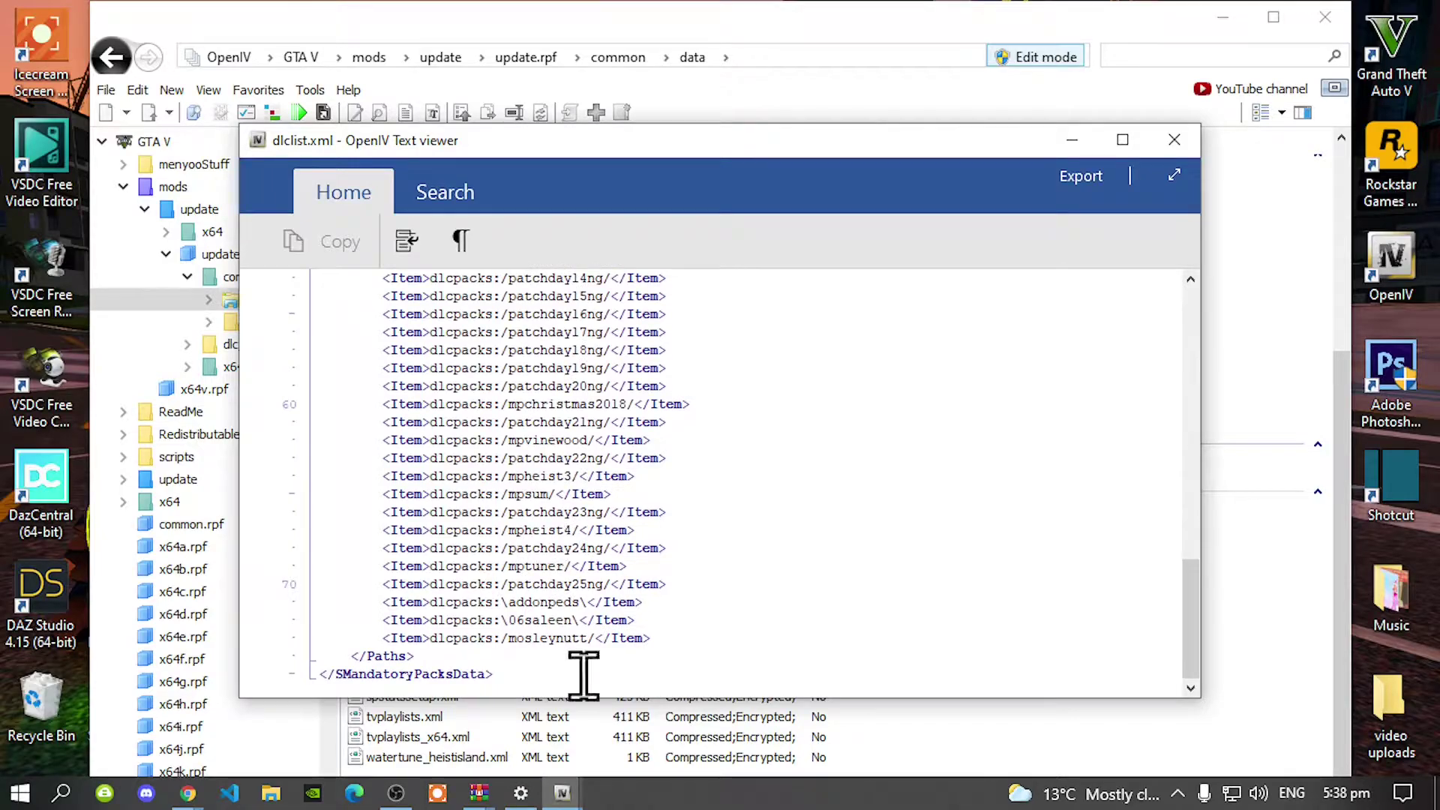
pyautogui.moveTo(660, 639); pyautogui.dragTo(427, 643)
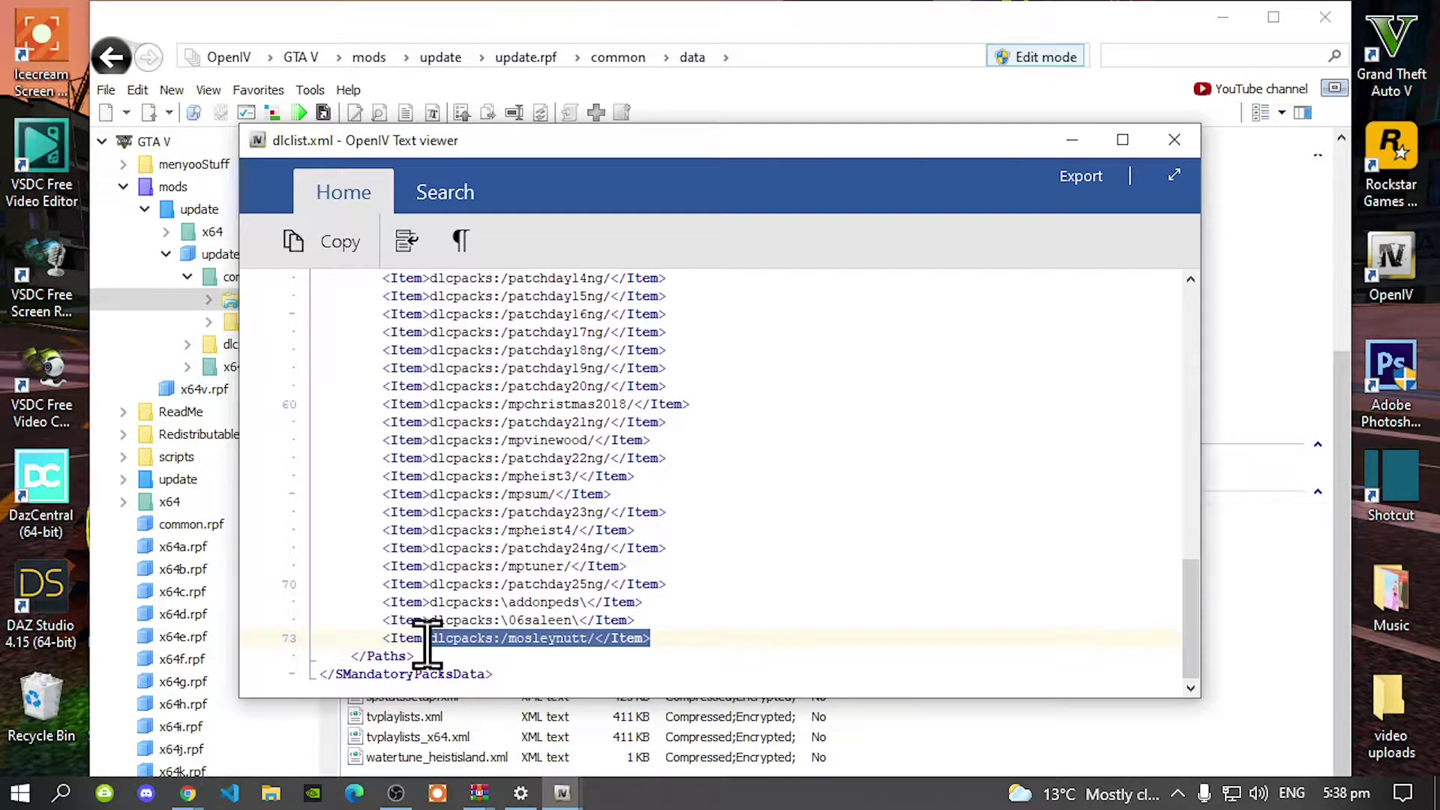
pyautogui.click(791, 626)
pyautogui.click(1191, 148)
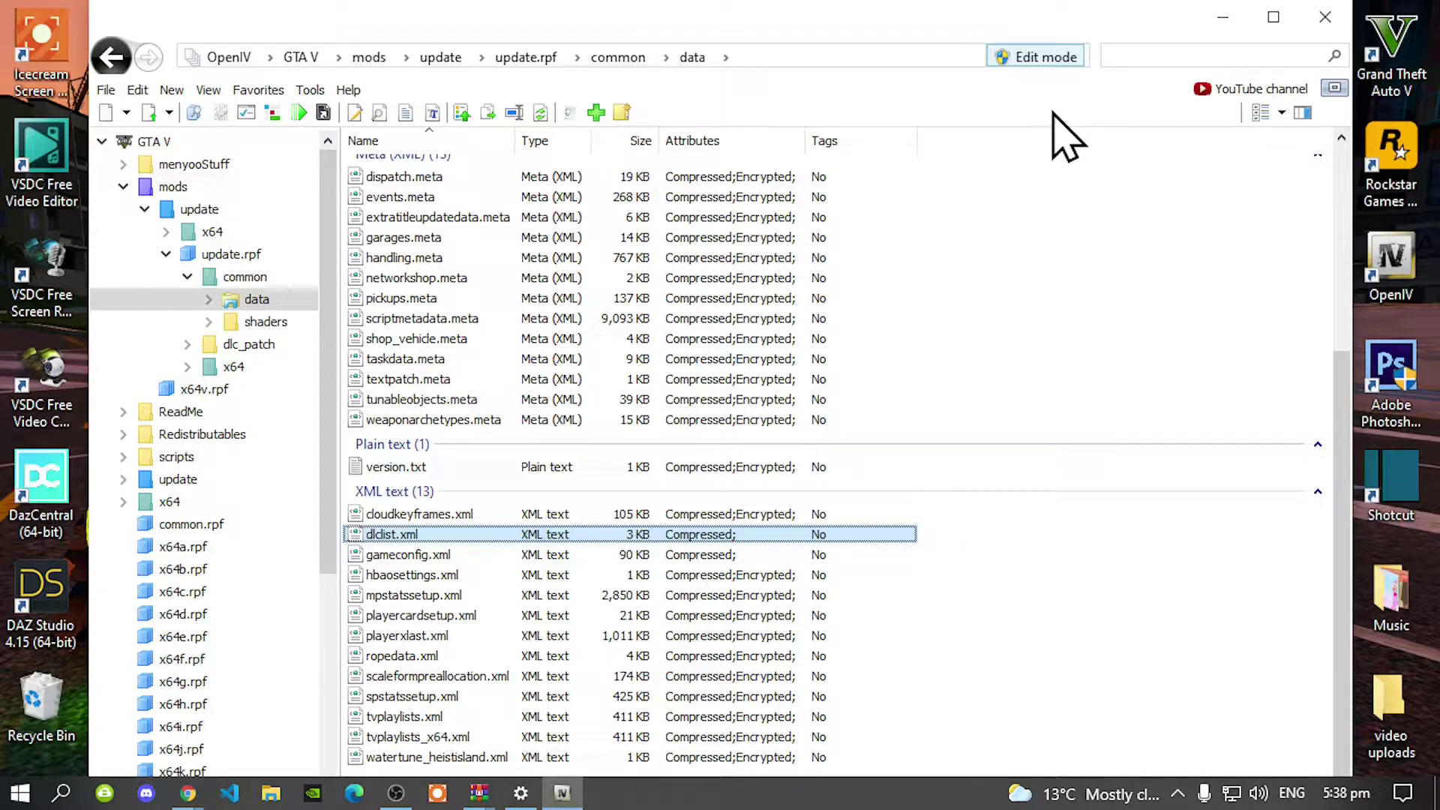
# Step: Return to the GTA V root folder and close OpenIV
pyautogui.click(303, 58)
pyautogui.click(1325, 16)
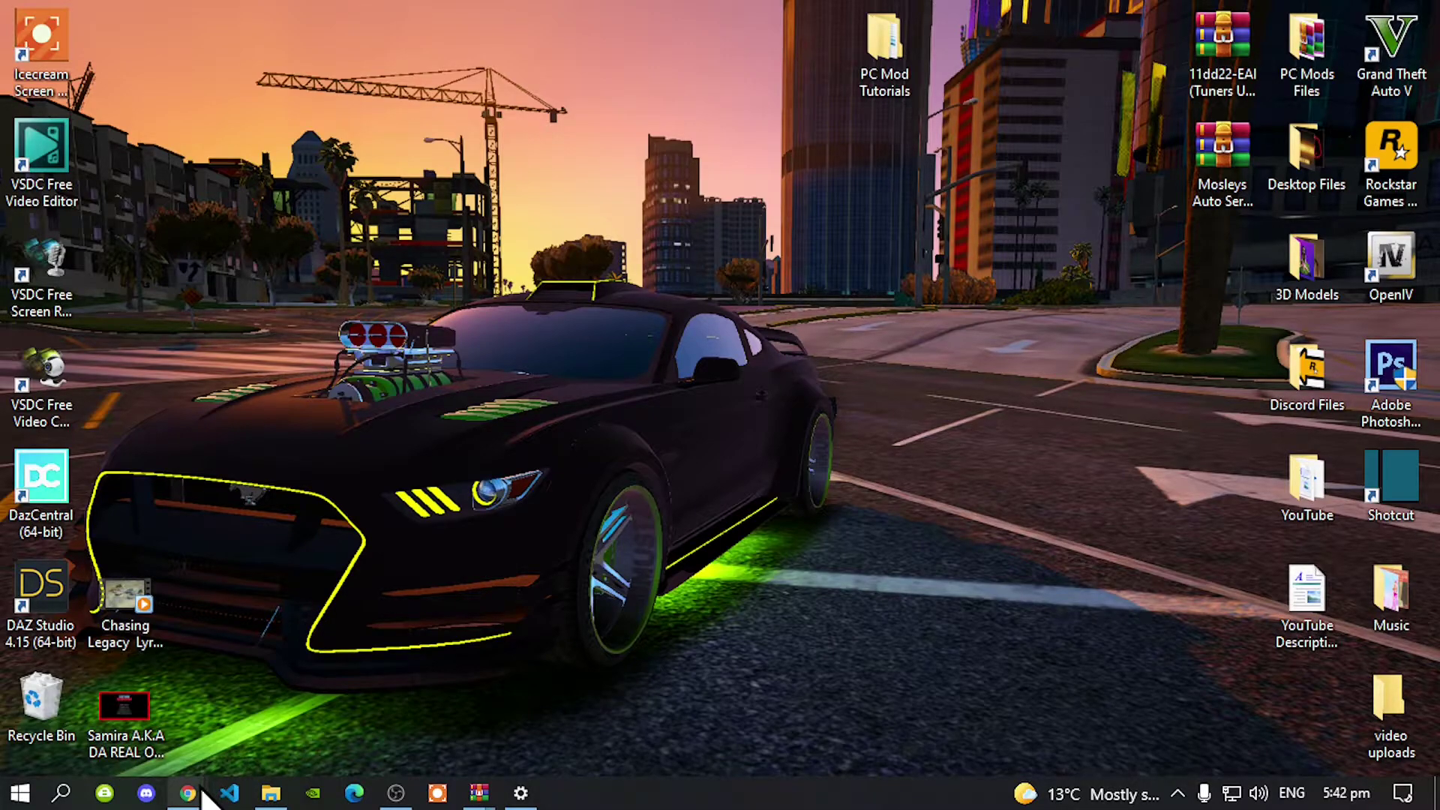
# Step: Switch to the browser to view the Mosley's Auto Service & Dealership 1.1 download page, then minimize it
pyautogui.moveTo(189, 788)
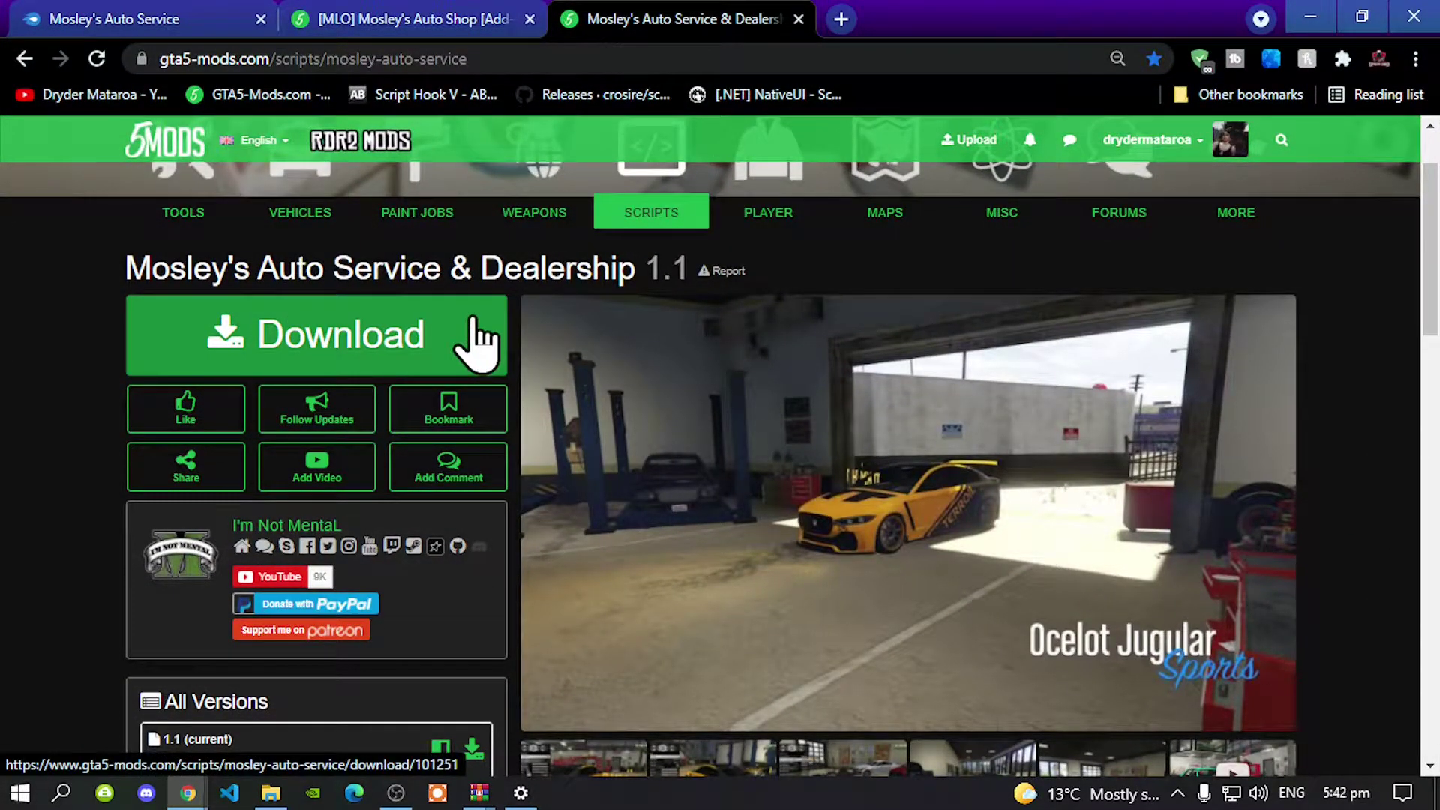
pyautogui.scroll(-1, 1204, 416)
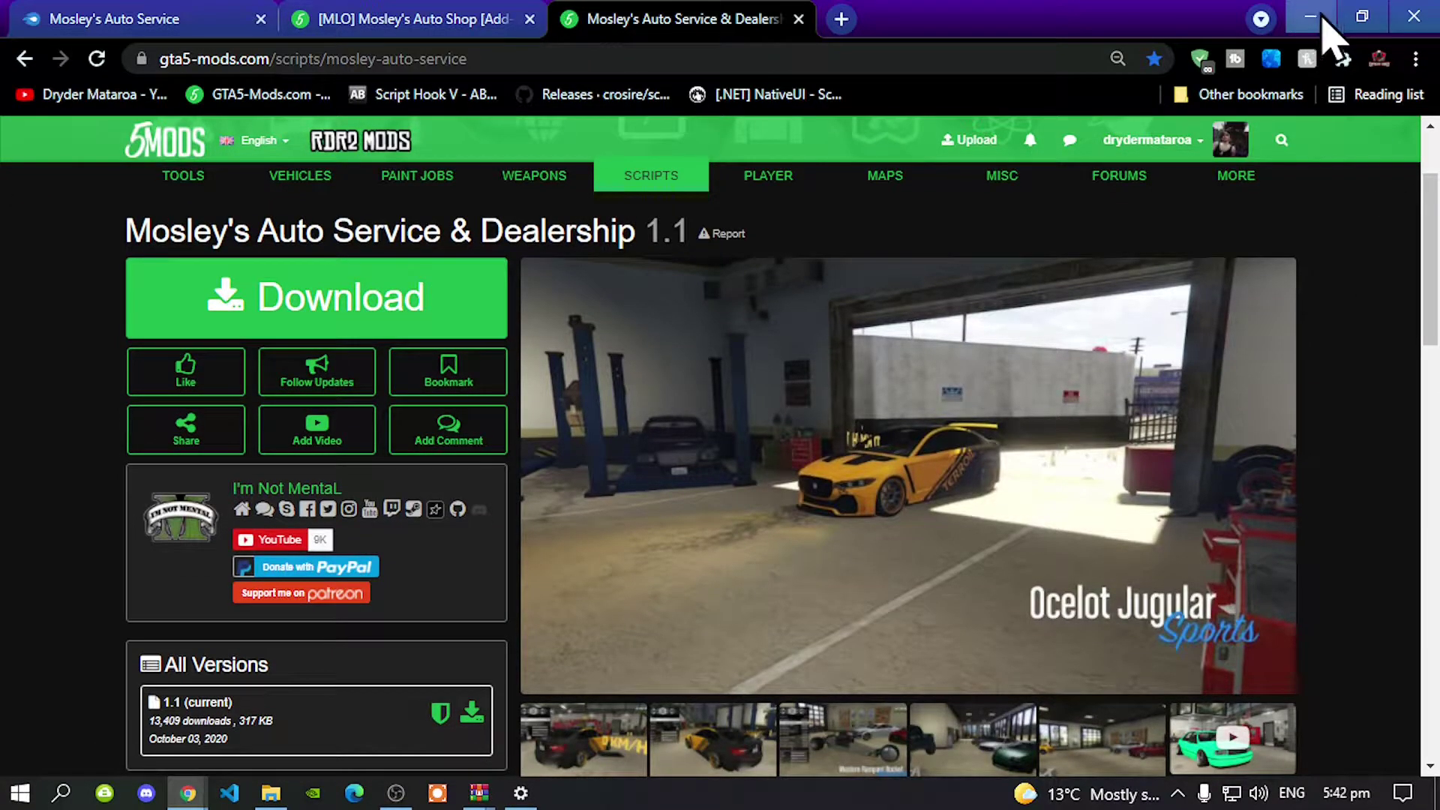
pyautogui.click(1311, 18)
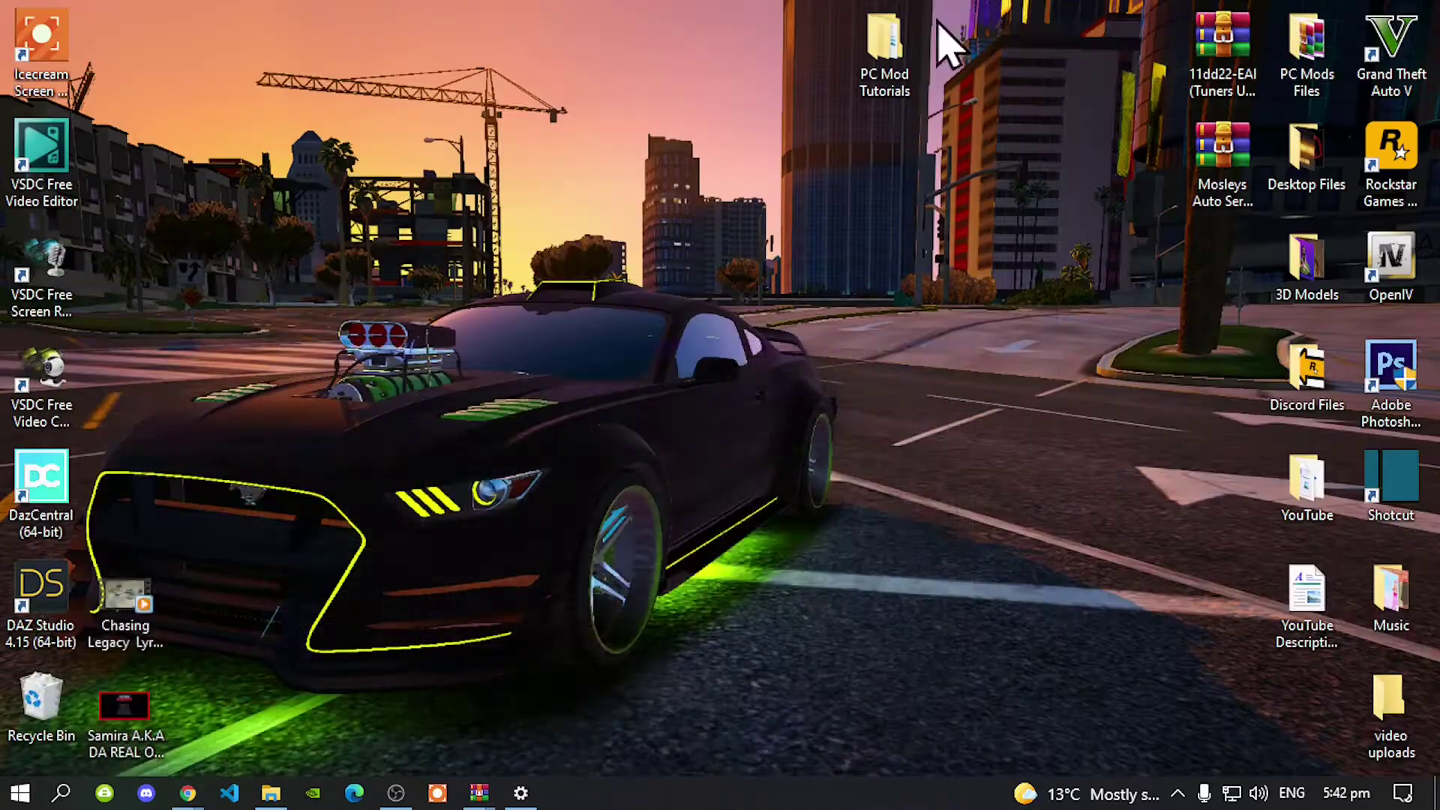
# Step: Bring up the 5869bc-MAS_1.1.zip archive window and close the PC Mod Tutorials folder behind it
pyautogui.doubleClick(884, 38)
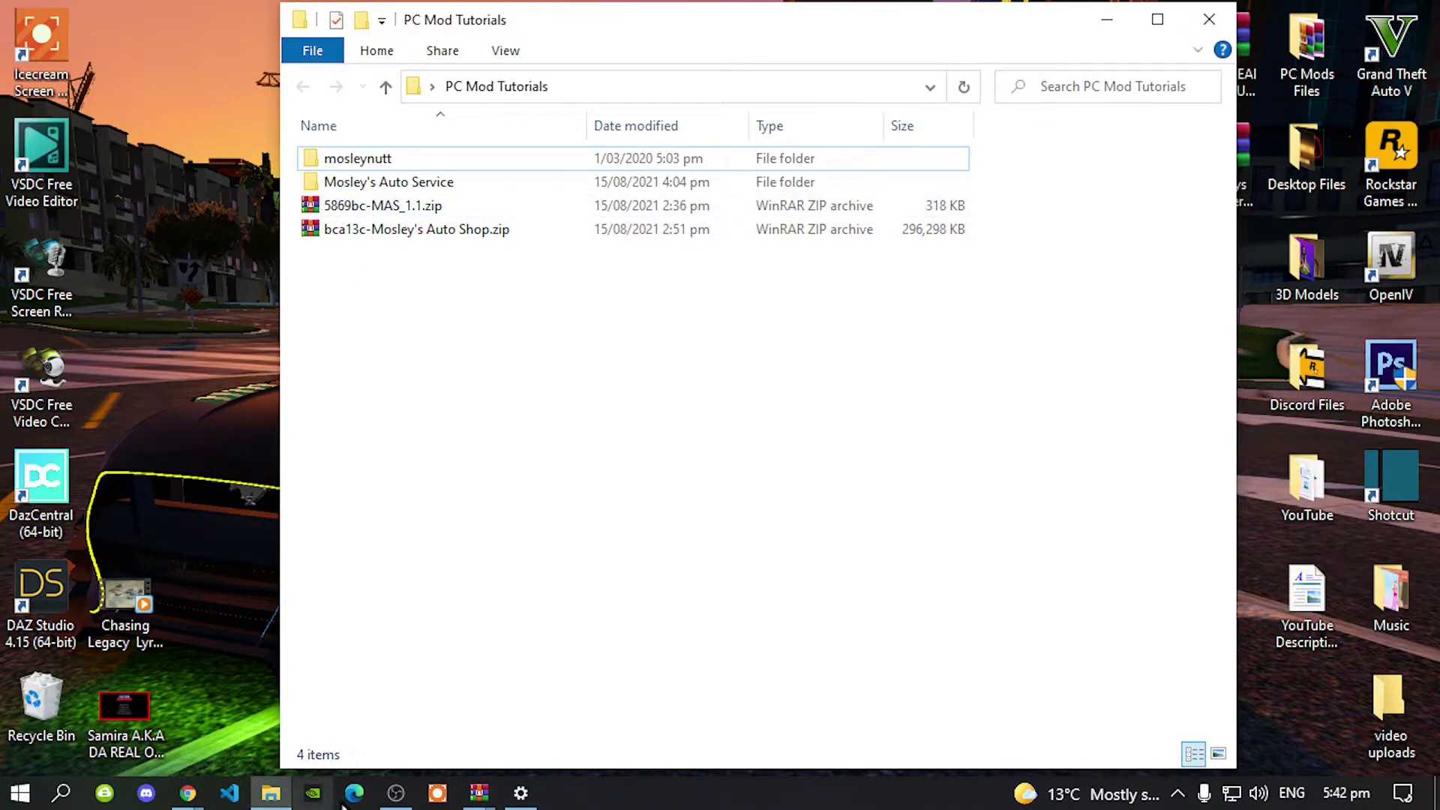
pyautogui.click(495, 797)
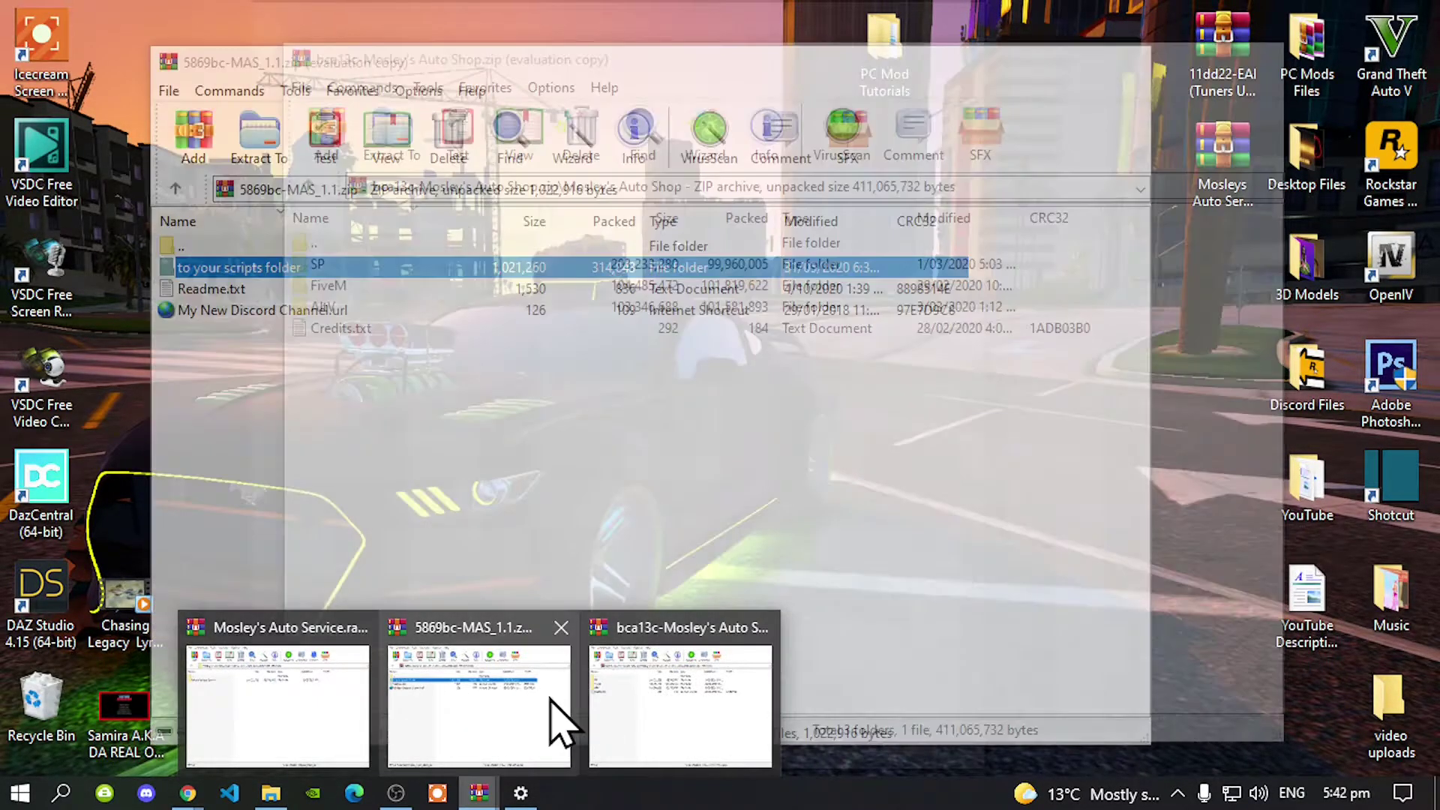
pyautogui.click(534, 705)
pyautogui.click(478, 513)
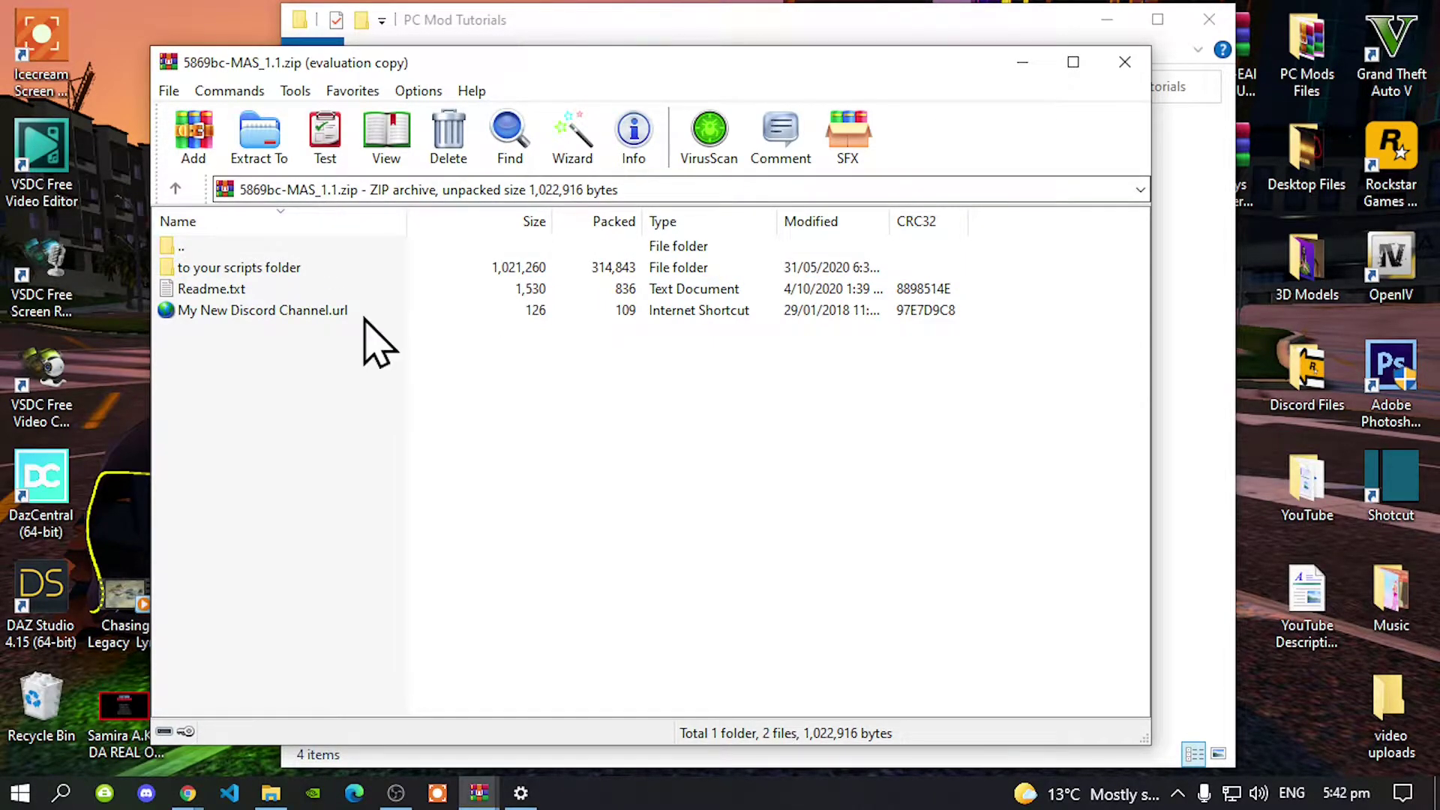
pyautogui.click(1226, 22)
pyautogui.moveTo(961, 62); pyautogui.dragTo(911, 46)
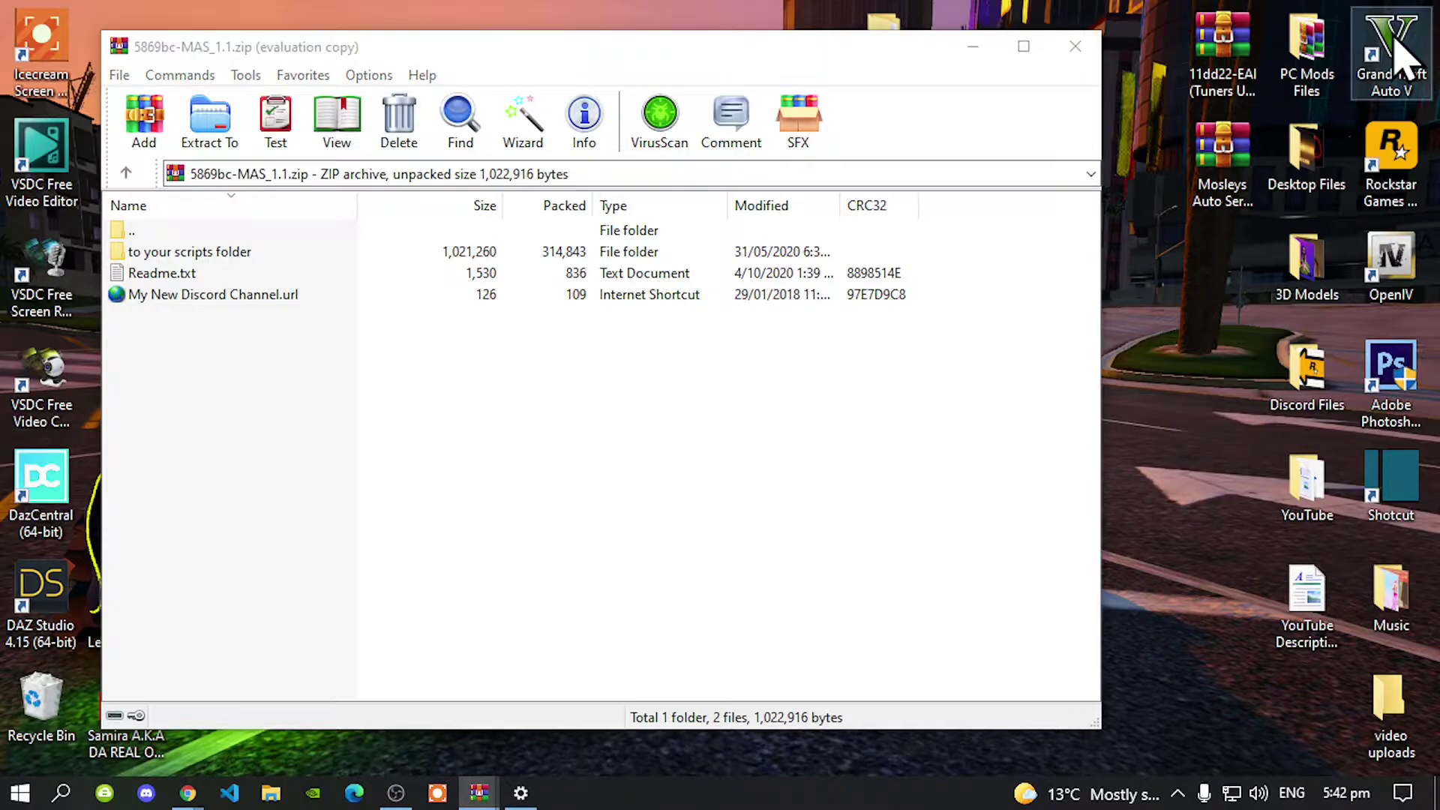
# Step: Open the Grand Theft Auto V installation folder from its desktop shortcut and enter the scripts folder
pyautogui.rightClick(1394, 45)
pyautogui.click(1174, 72)
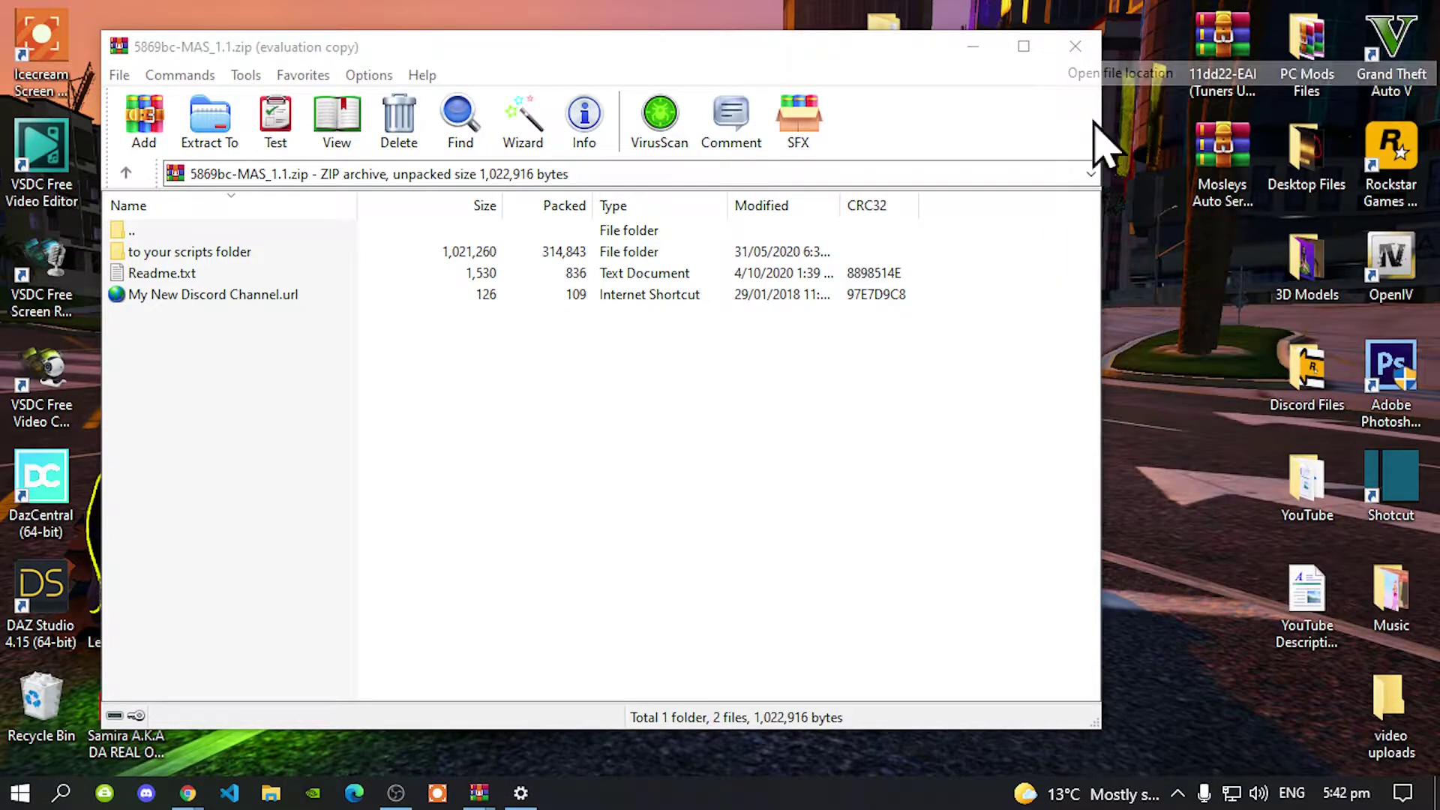
pyautogui.click(161, 412)
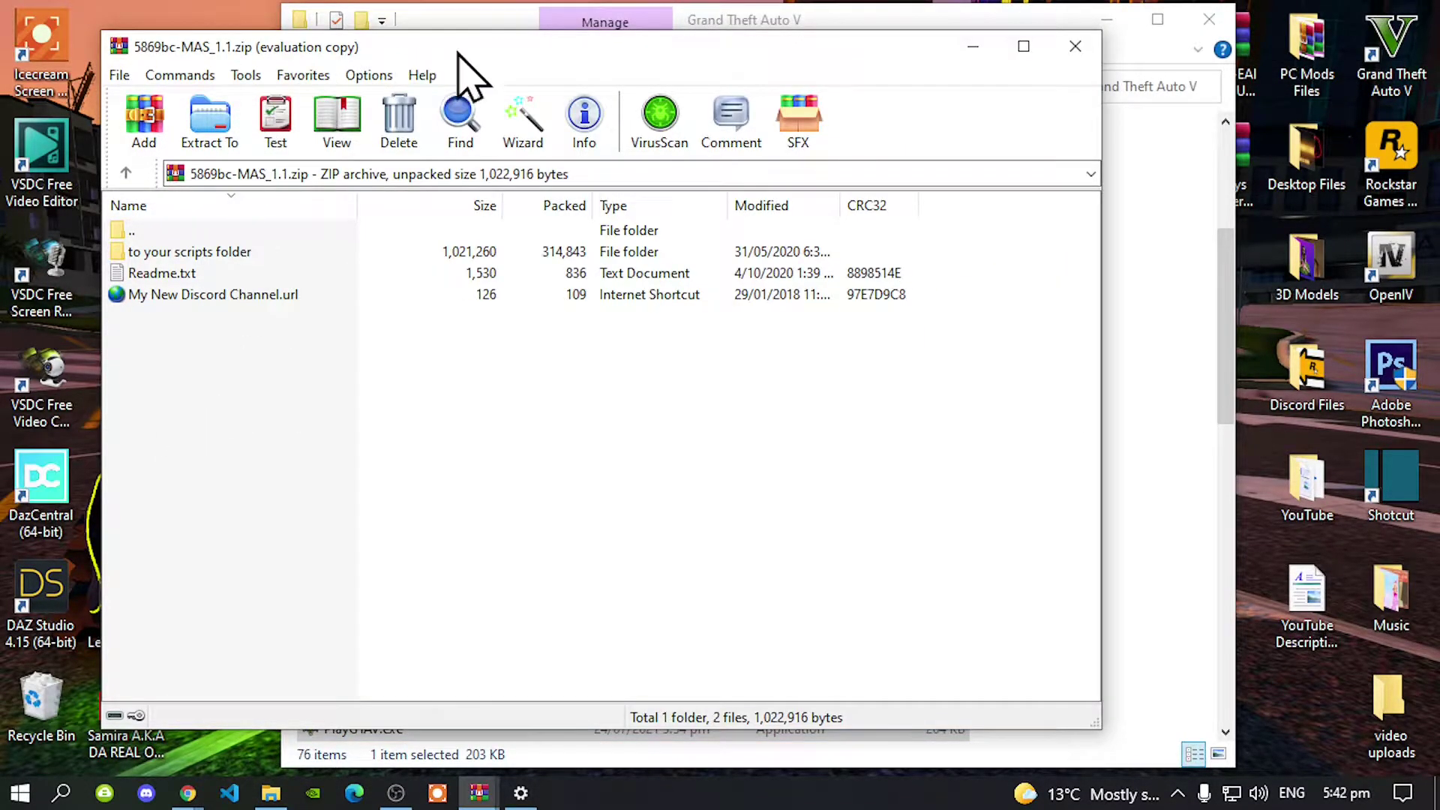
pyautogui.click(561, 18)
pyautogui.scroll(2, 528, 351)
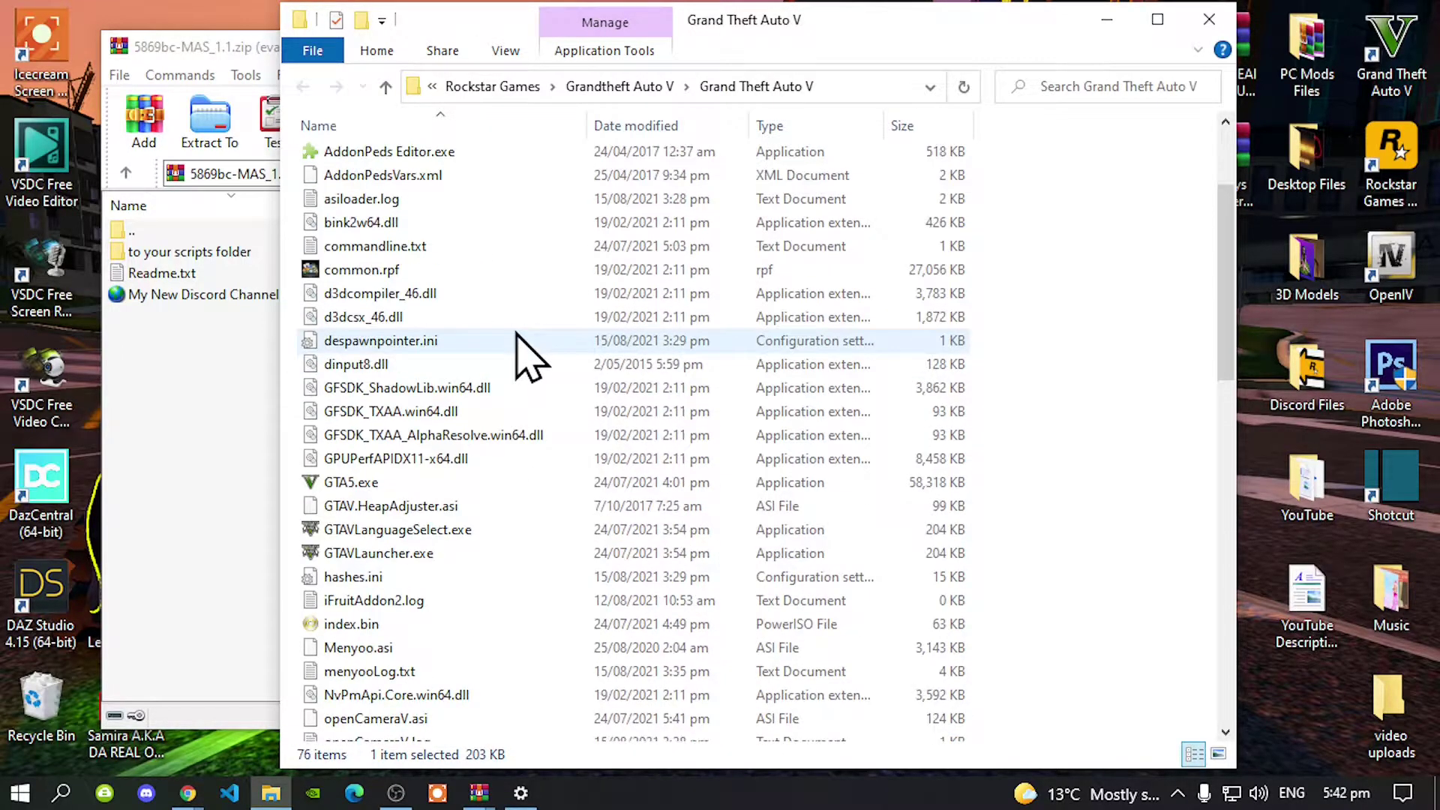
pyautogui.scroll(3, 529, 341)
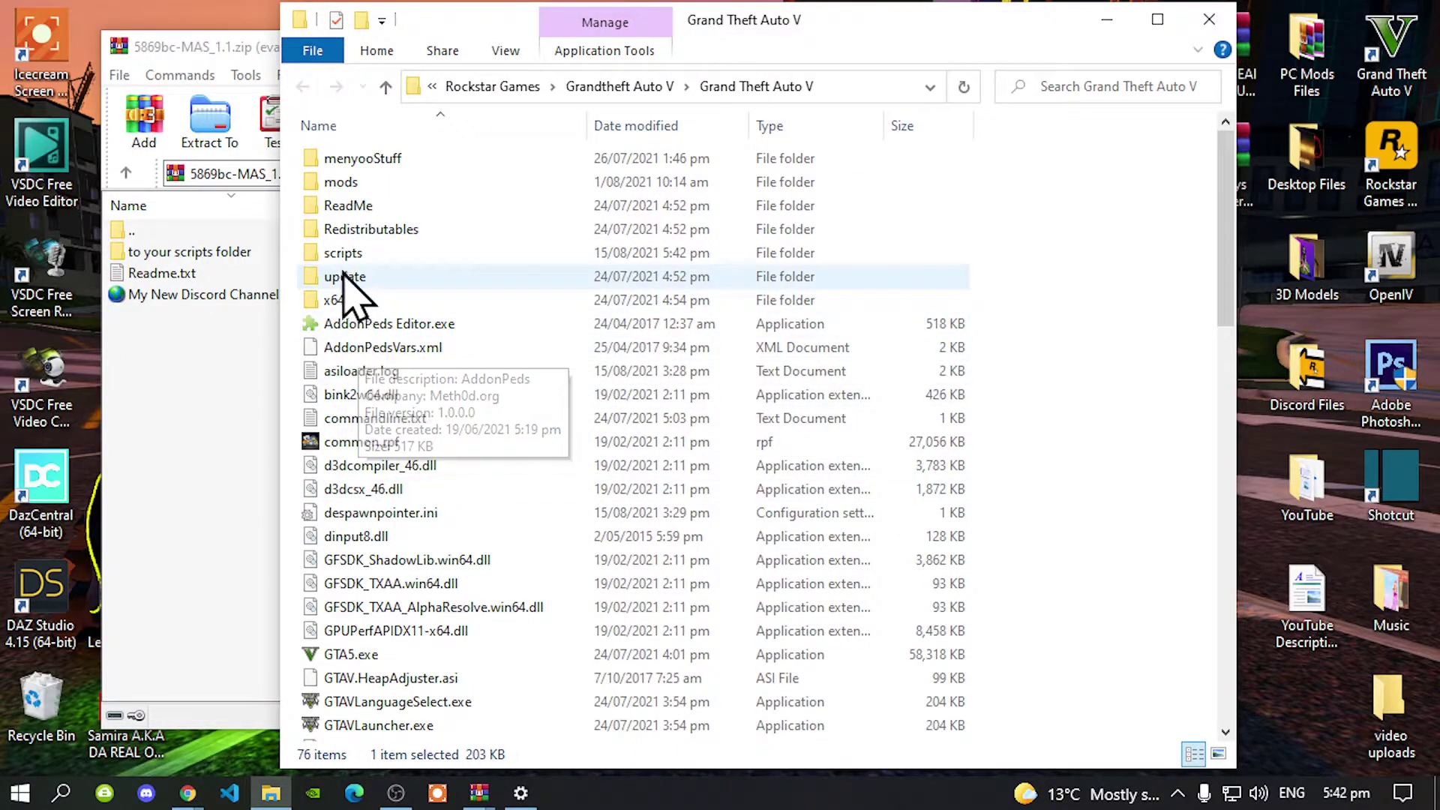
pyautogui.click(342, 255)
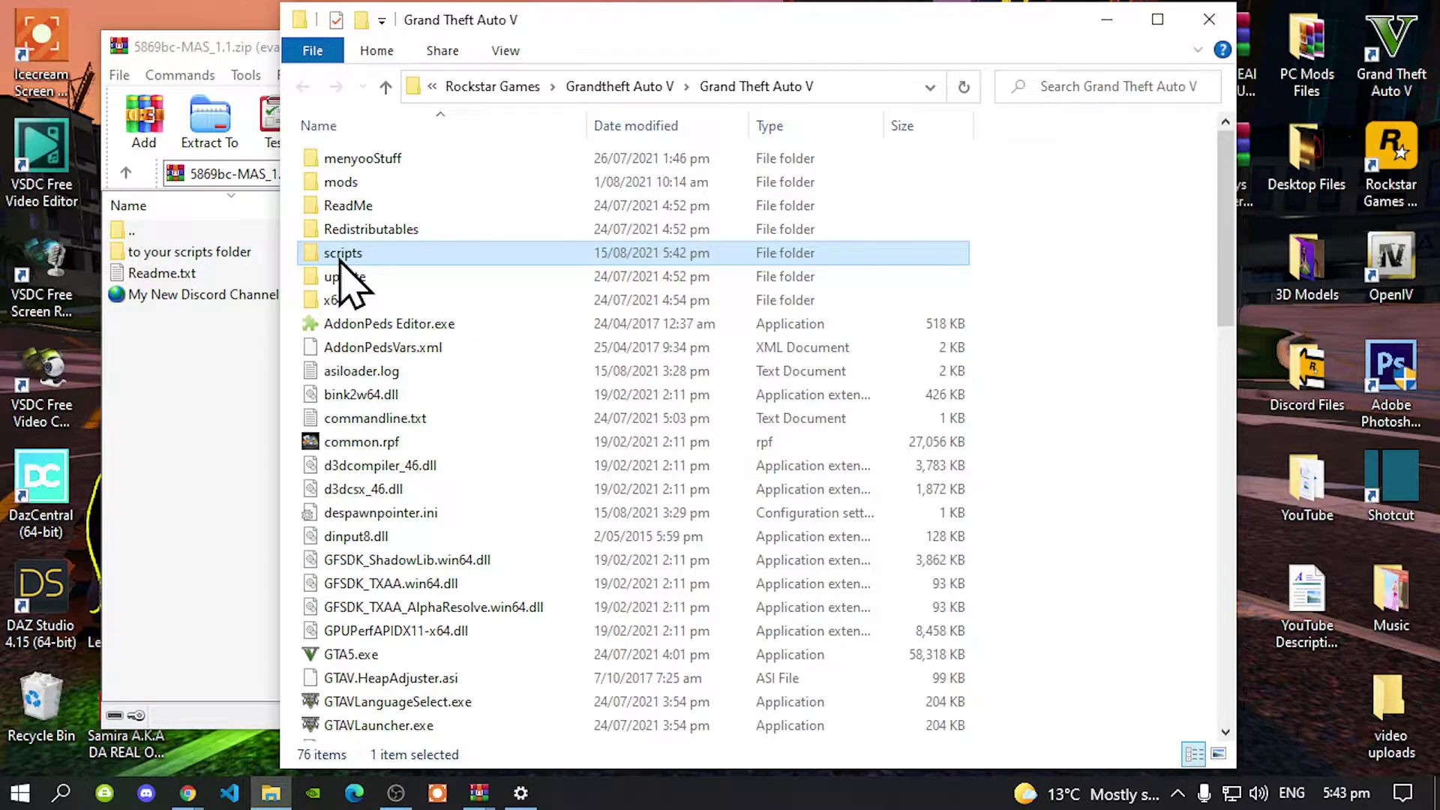
pyautogui.doubleClick(341, 254)
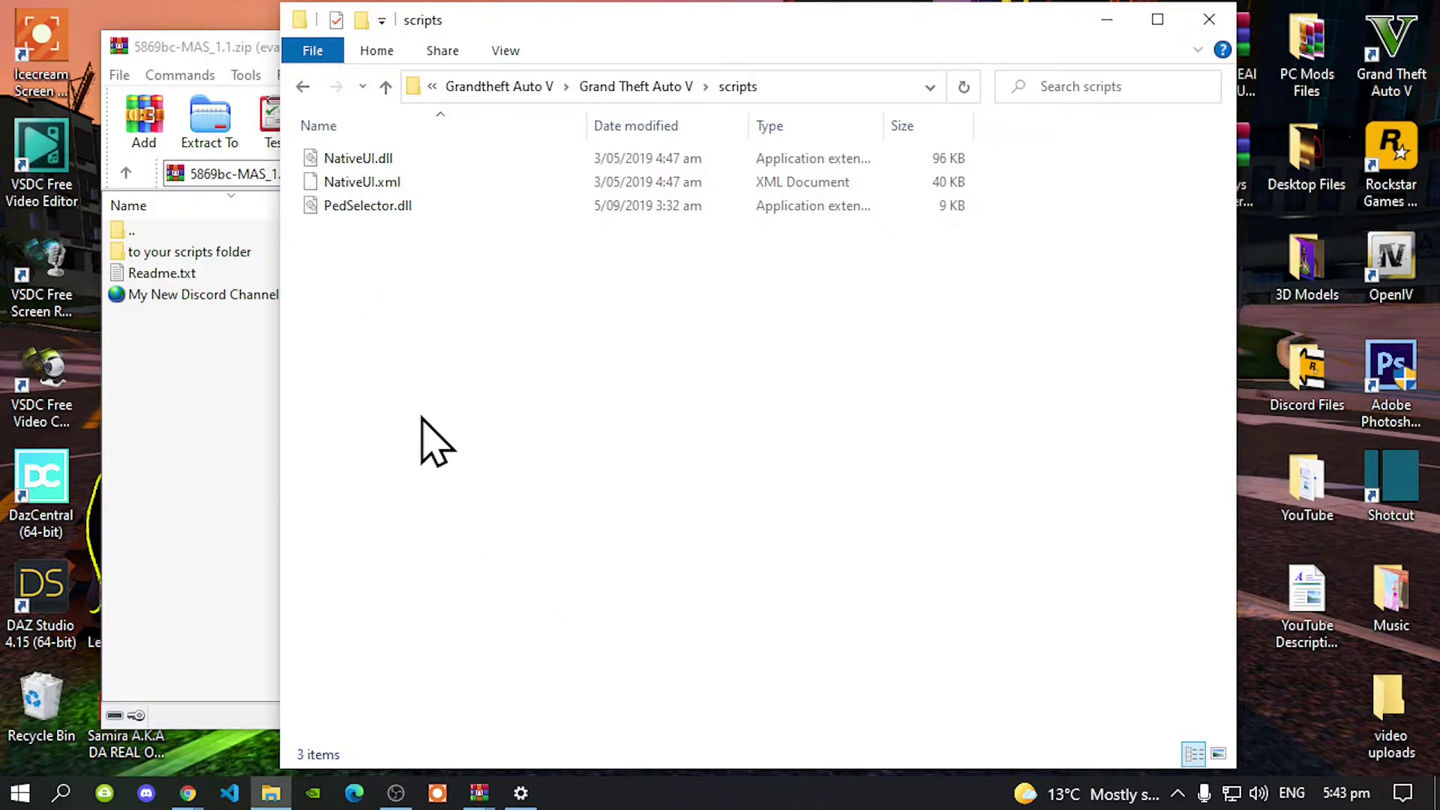
# Step: Extract everything in the archive's "to your scripts folder" directory into the game's scripts folder
pyautogui.click(222, 416)
pyautogui.moveTo(198, 35); pyautogui.dragTo(873, 28)
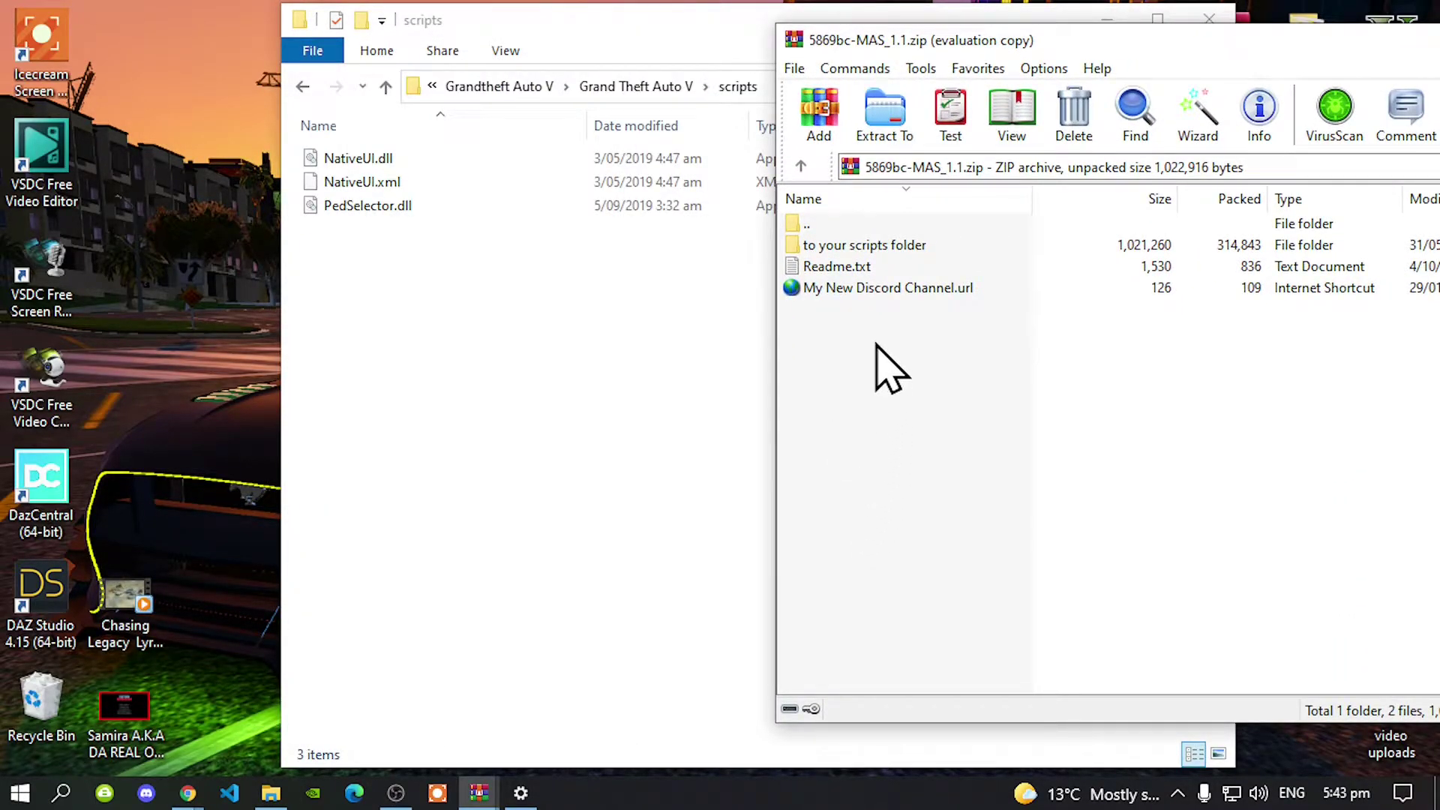
pyautogui.doubleClick(864, 250)
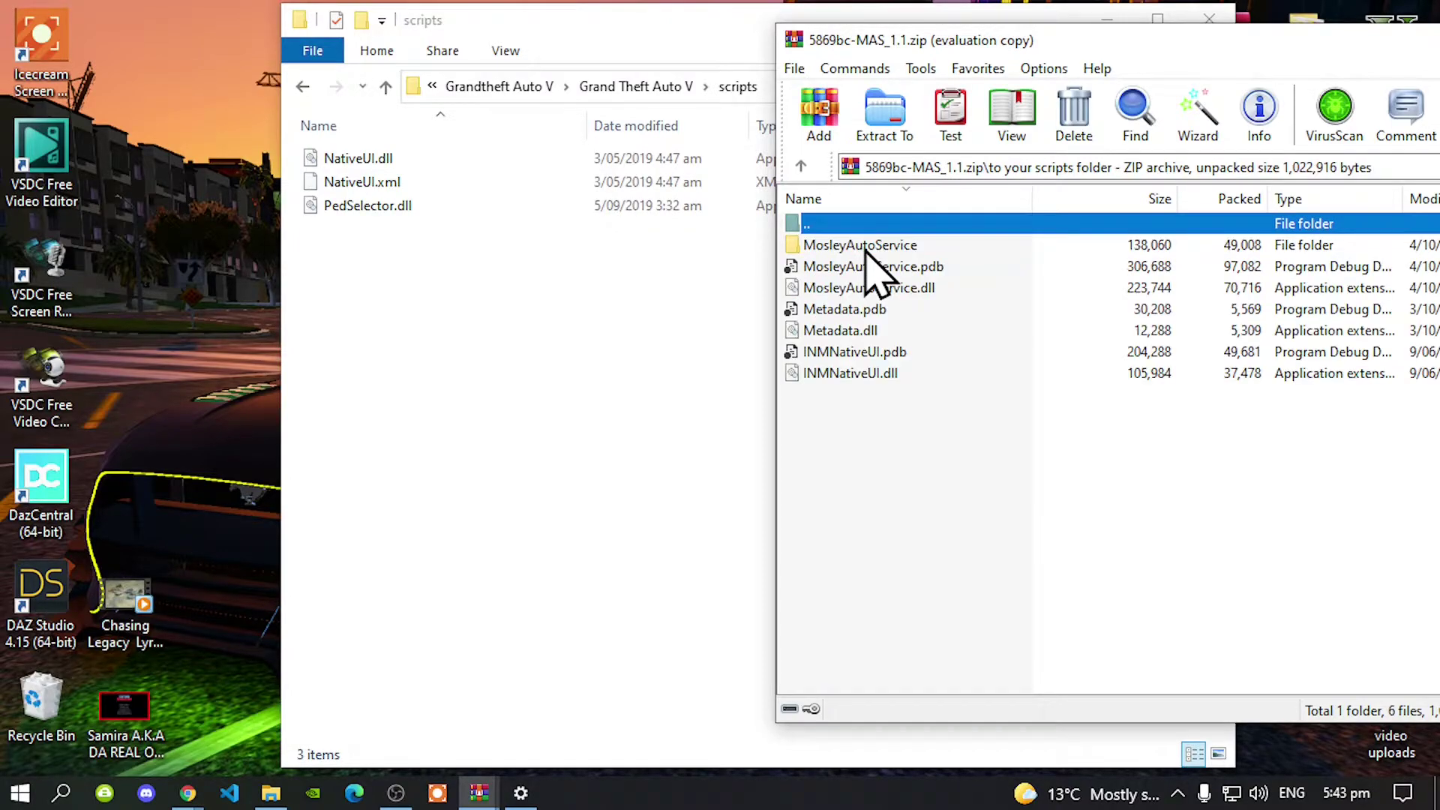
pyautogui.moveTo(1136, 504); pyautogui.dragTo(878, 248)
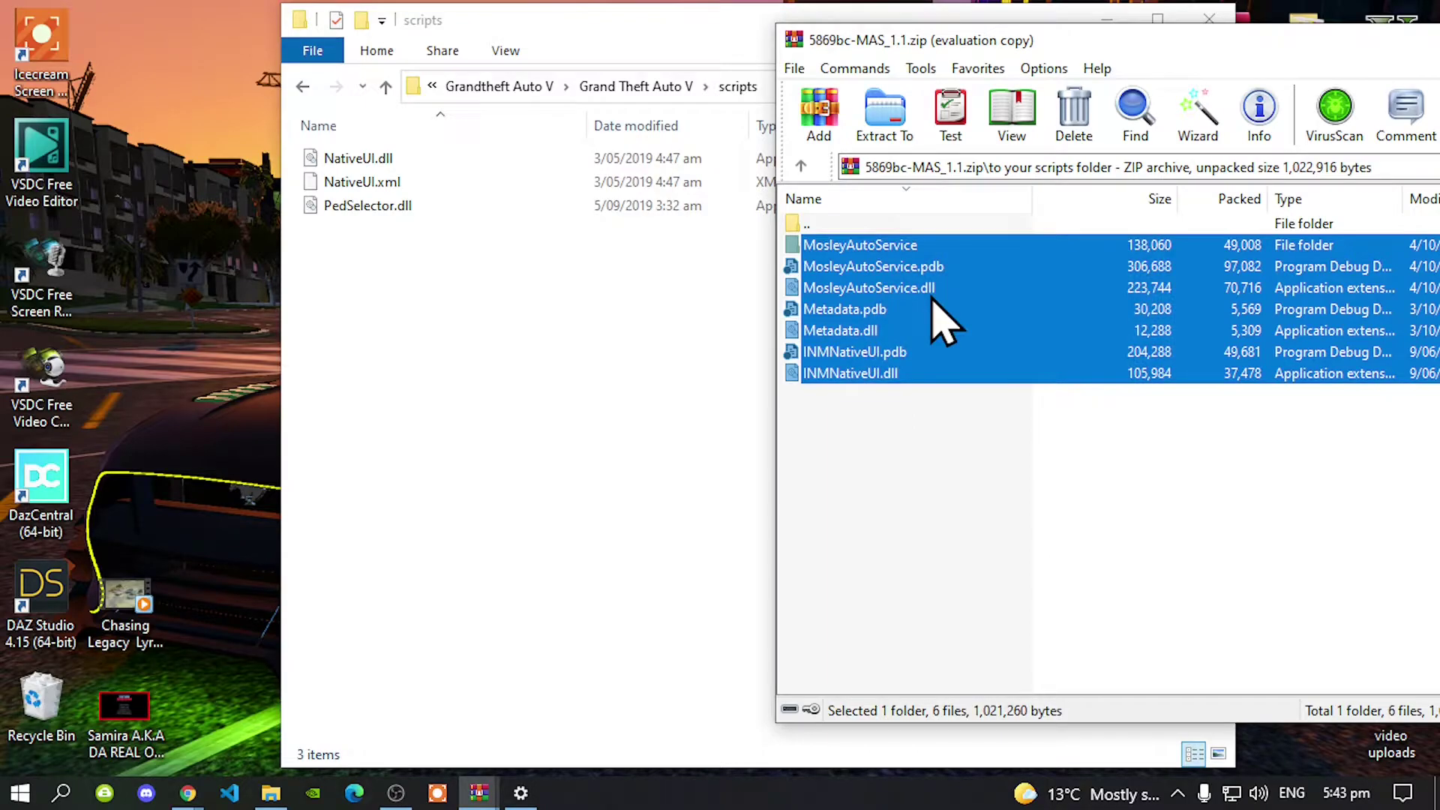
pyautogui.moveTo(377, 357); pyautogui.dragTo(378, 360)
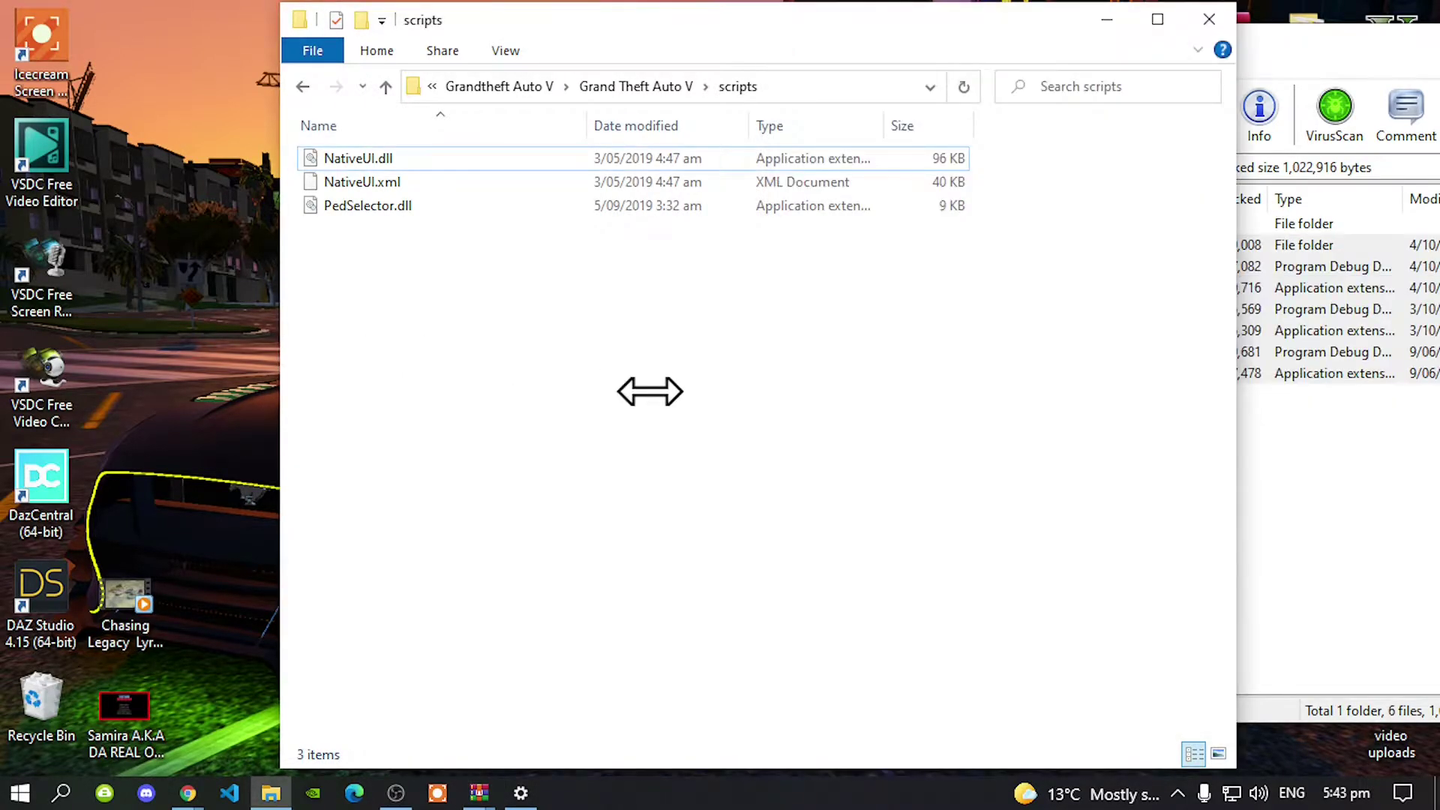
pyautogui.click(1255, 514)
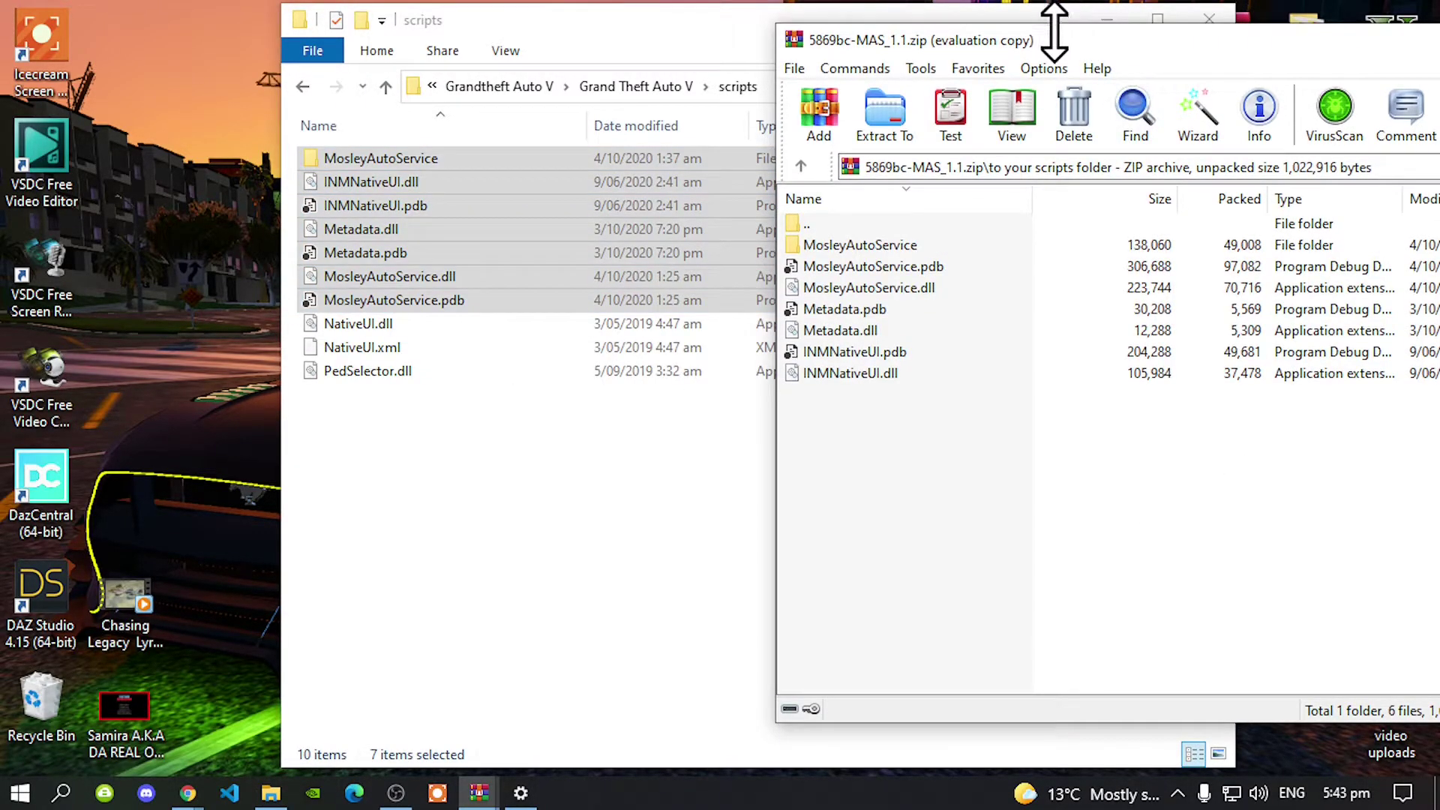
pyautogui.moveTo(997, 42); pyautogui.dragTo(420, 76)
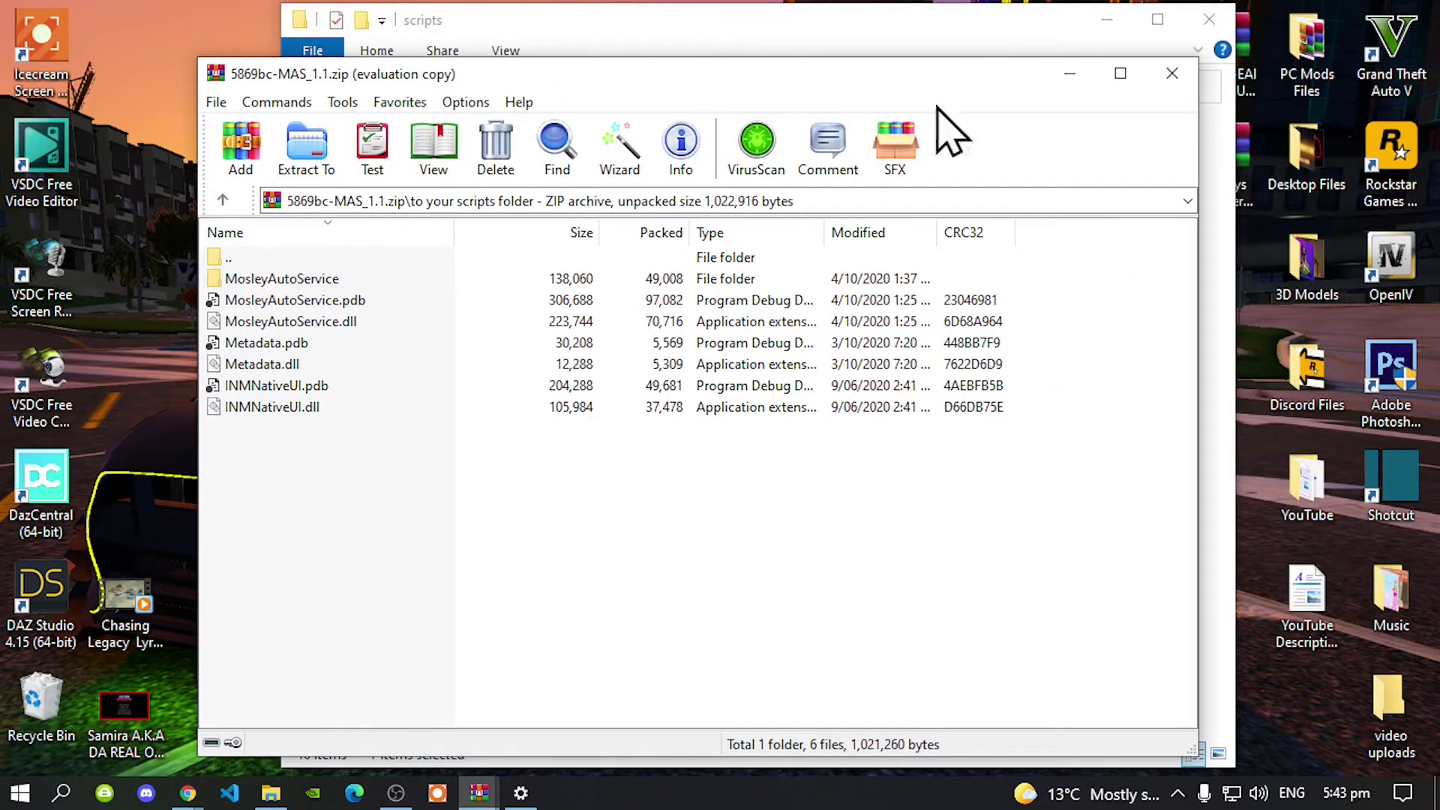
# Step: Close the archive window, return to the main Grand Theft Auto V folder, refresh and close it, and refresh the desktop
pyautogui.click(1172, 74)
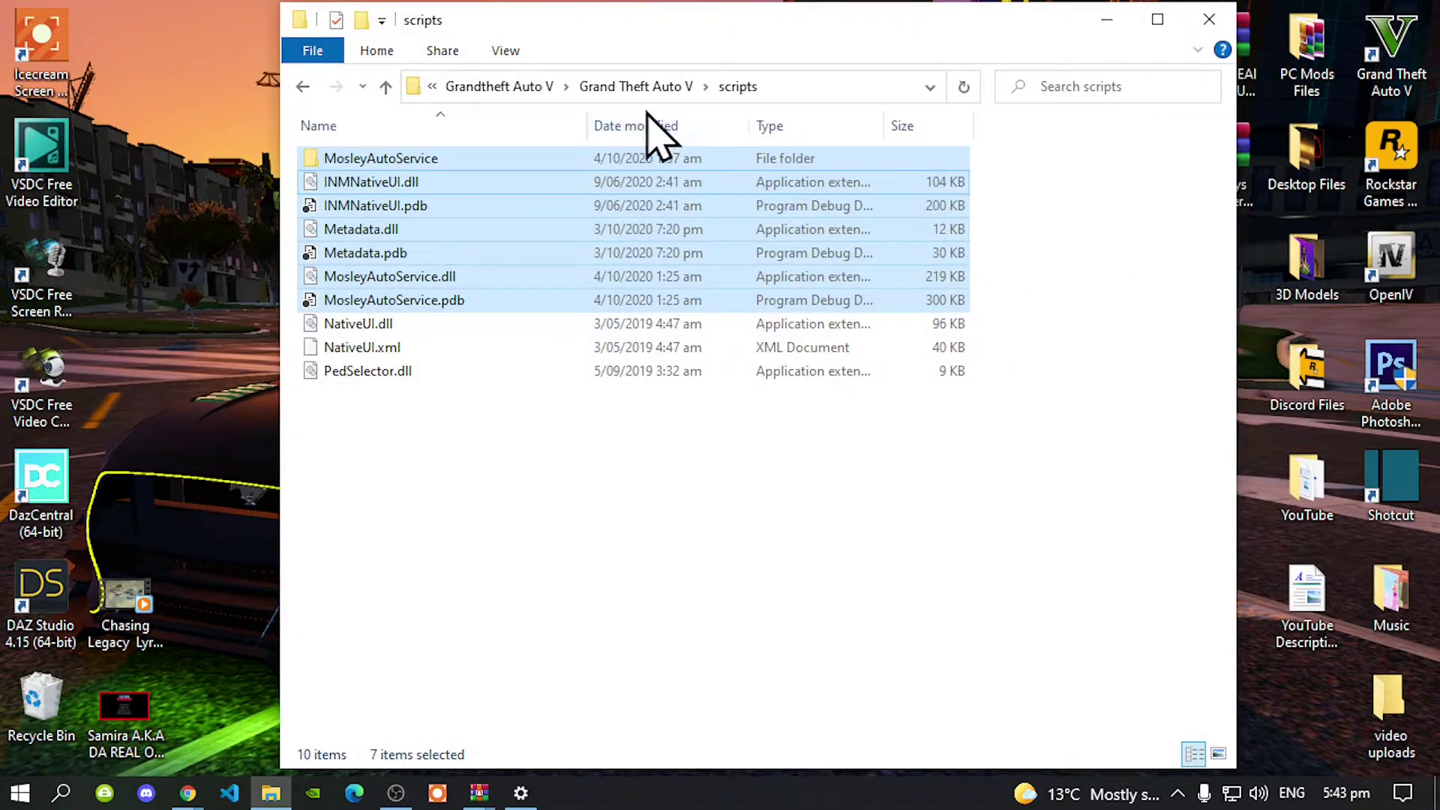
pyautogui.click(641, 84)
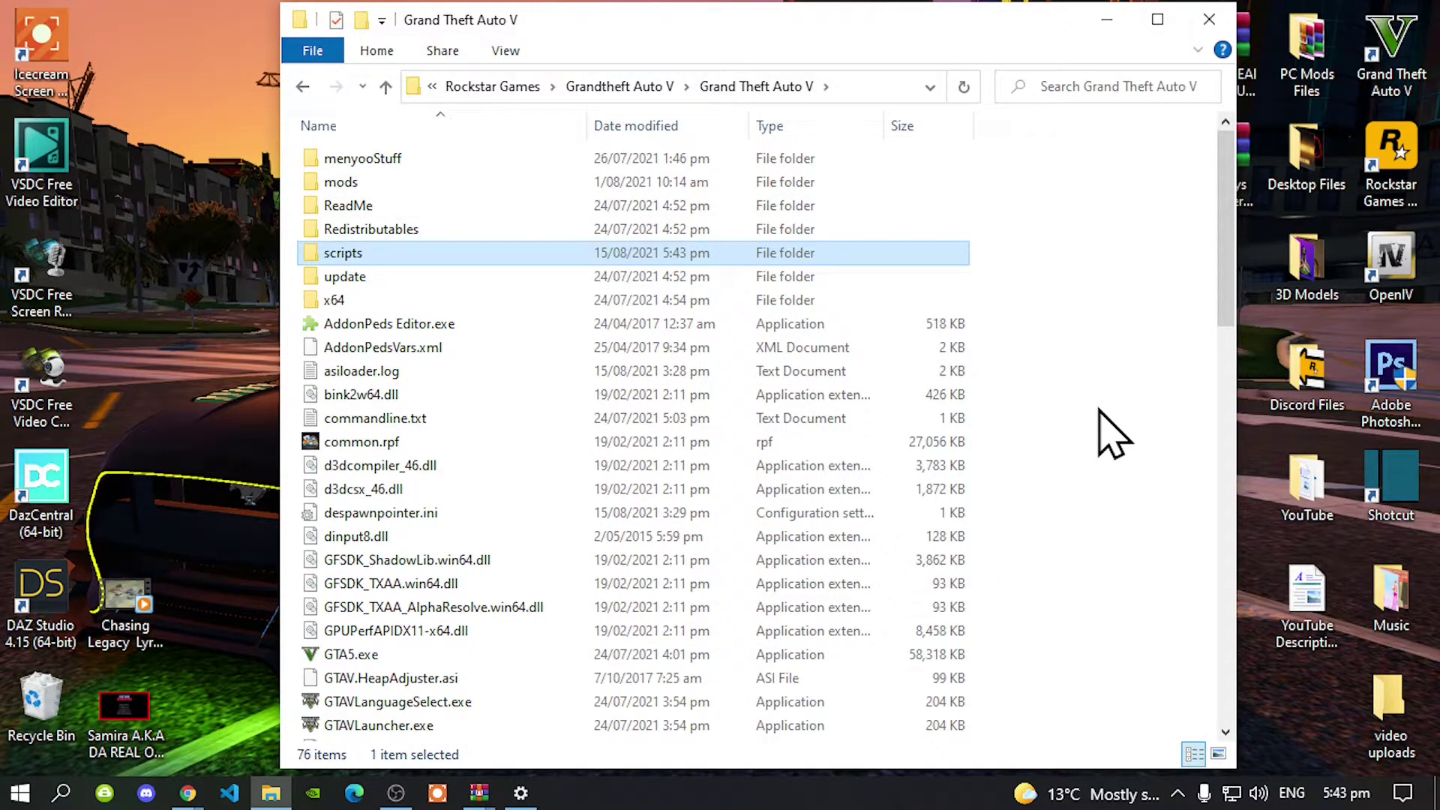
pyautogui.rightClick(1052, 369)
pyautogui.click(1110, 459)
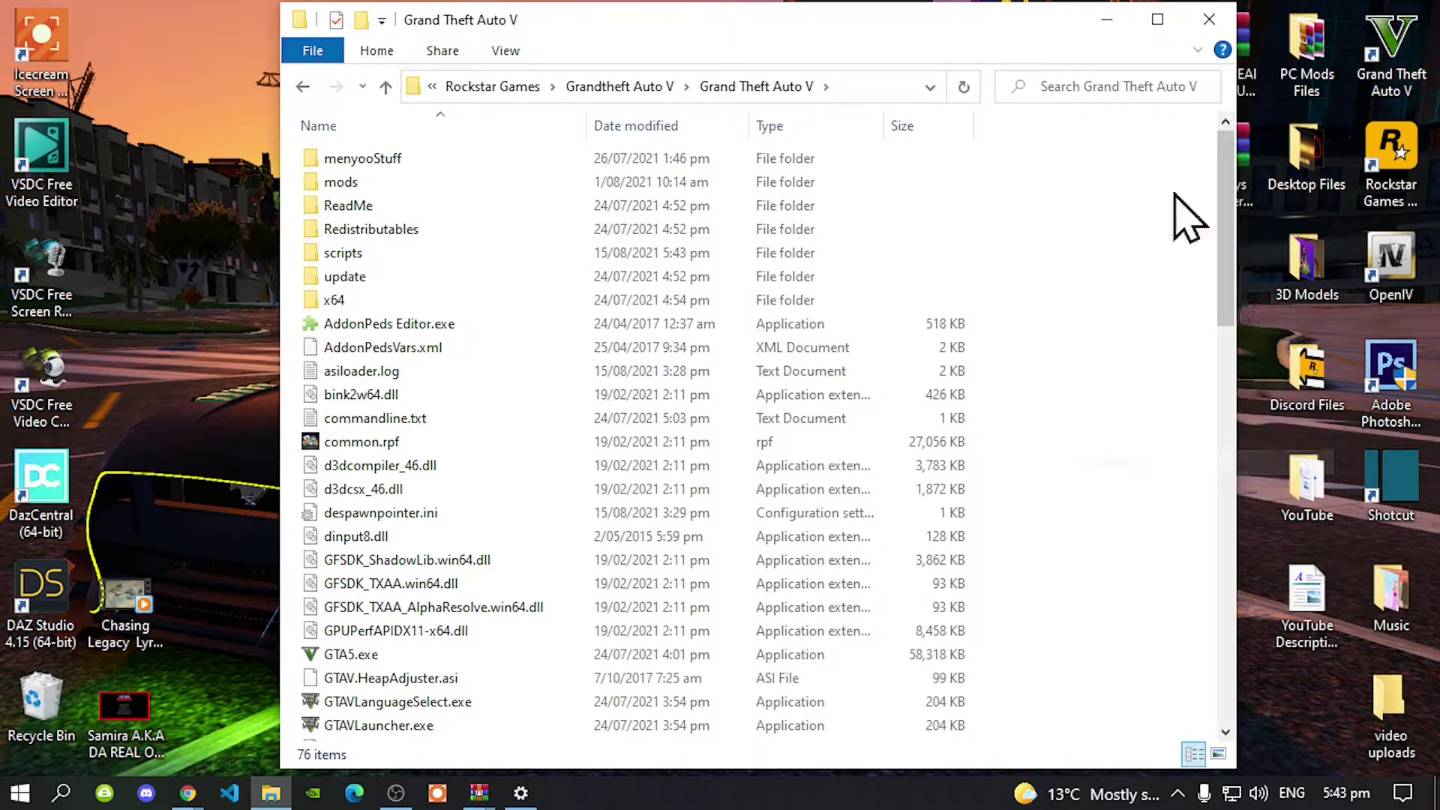
pyautogui.click(1209, 20)
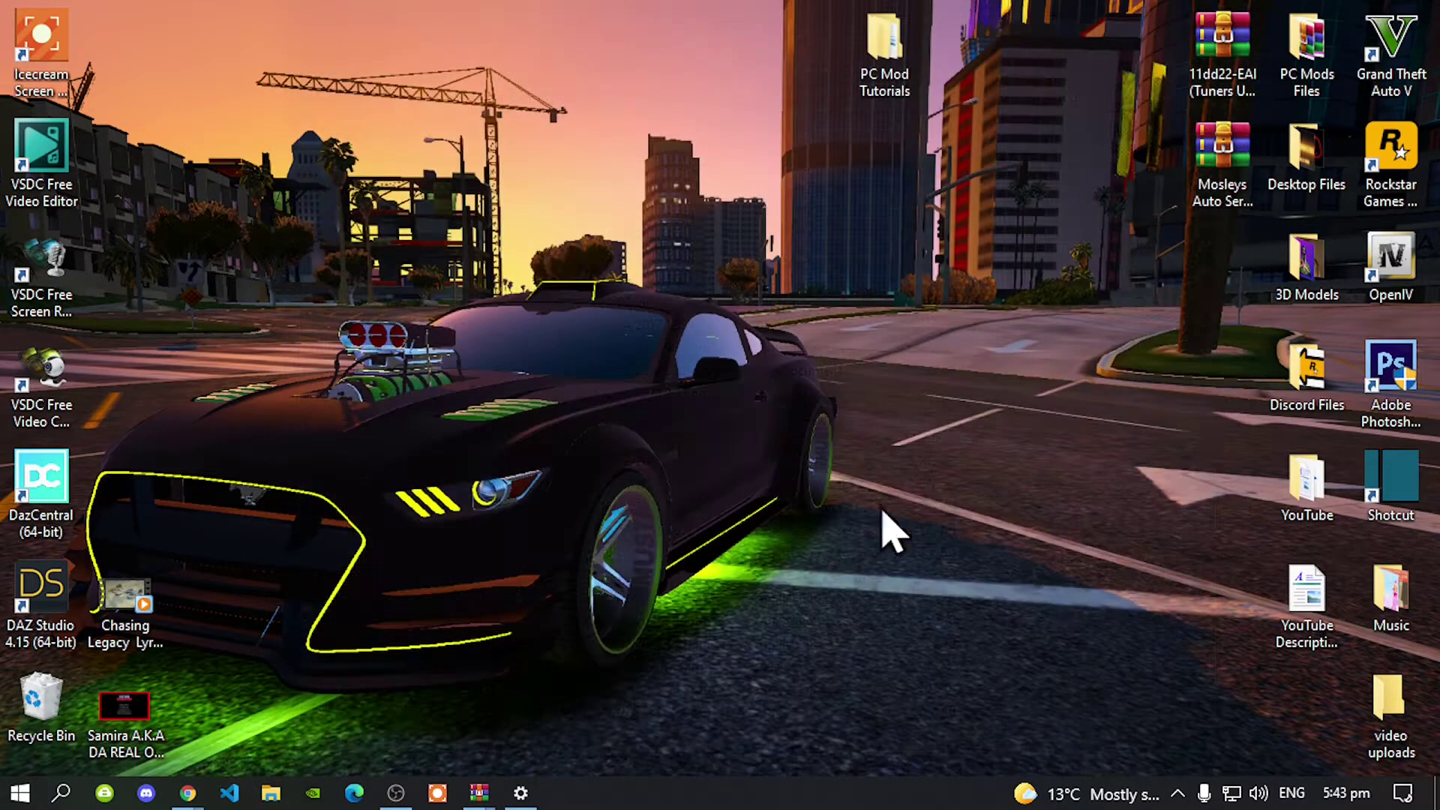
pyautogui.rightClick(657, 231)
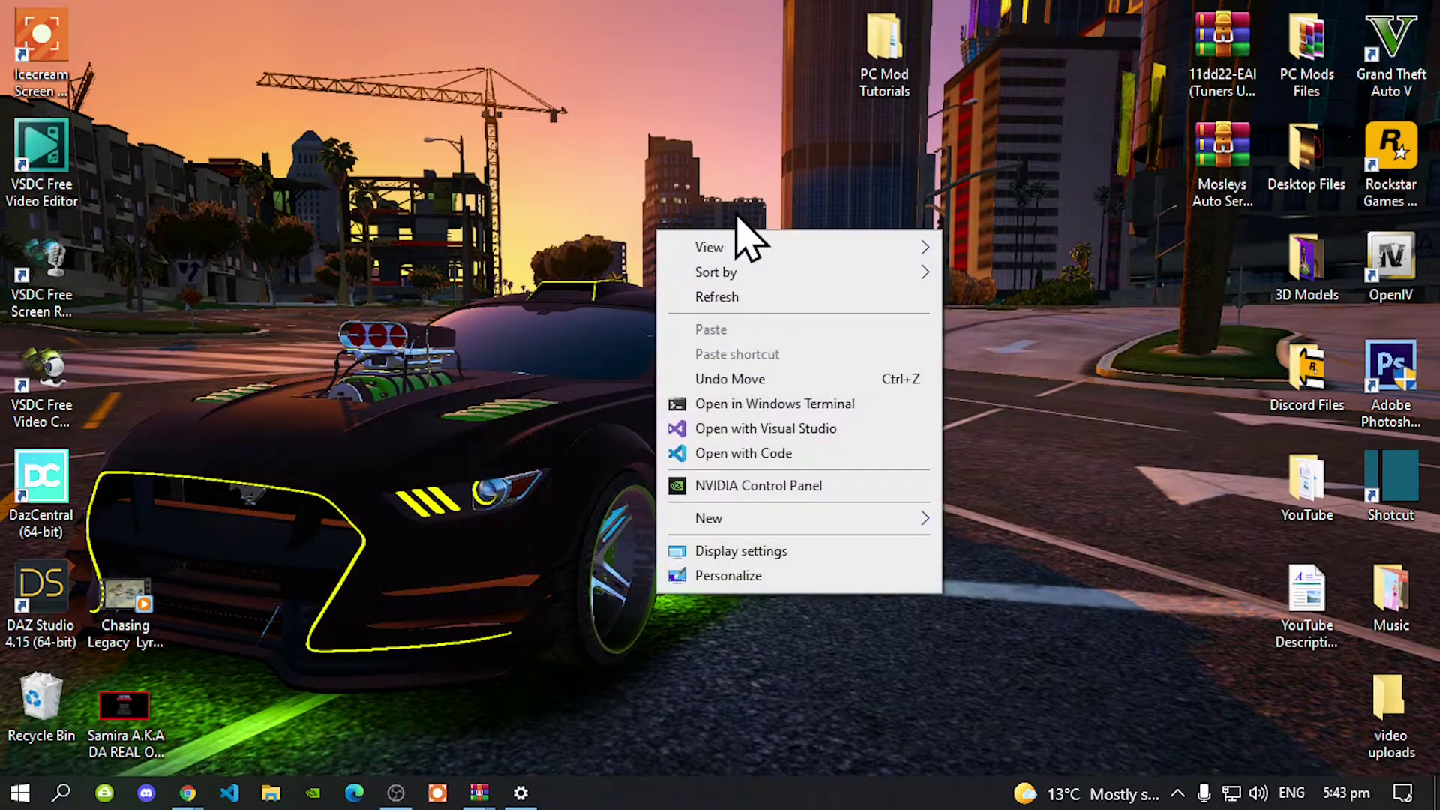
pyautogui.click(731, 298)
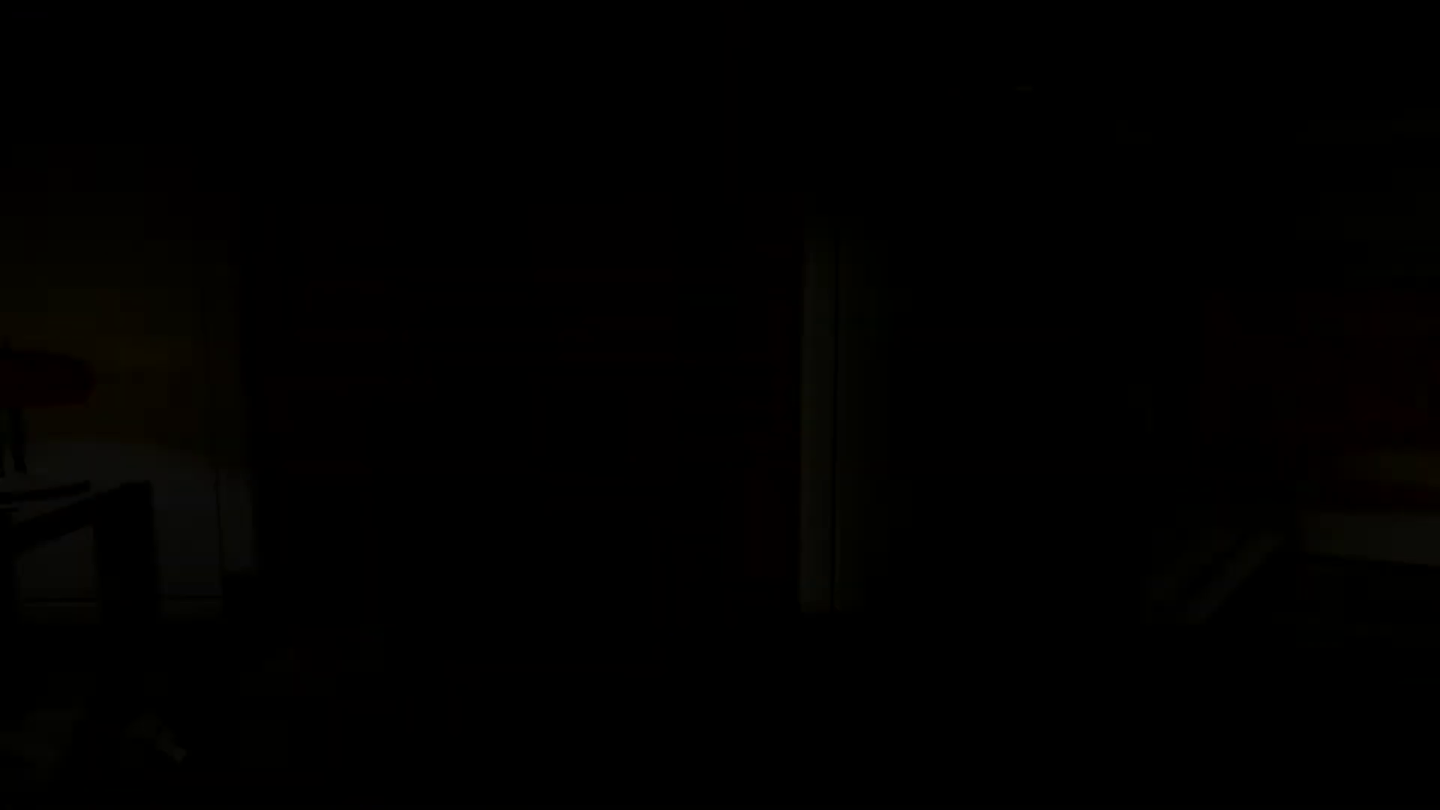
pyautogui.press('w')
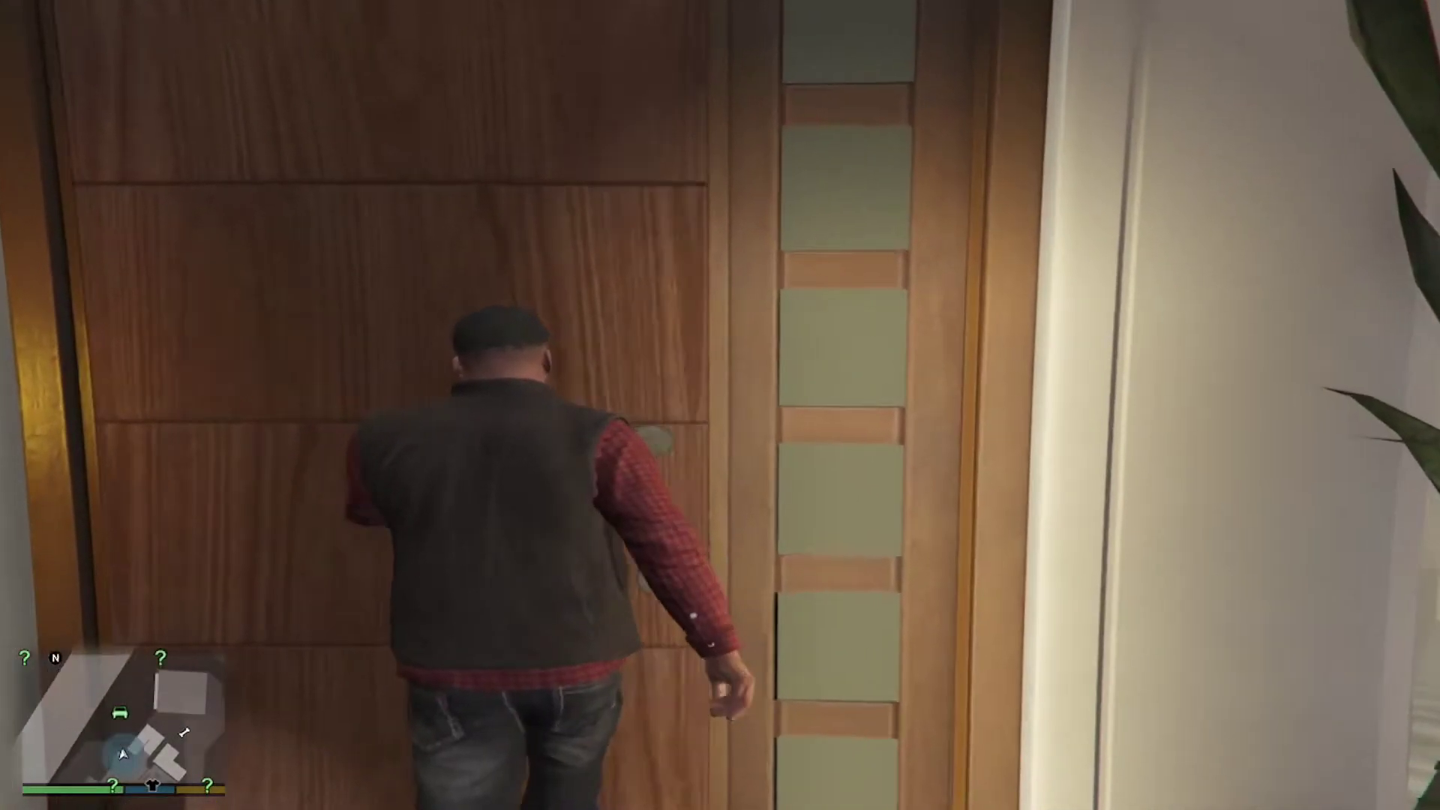
pyautogui.press('w')
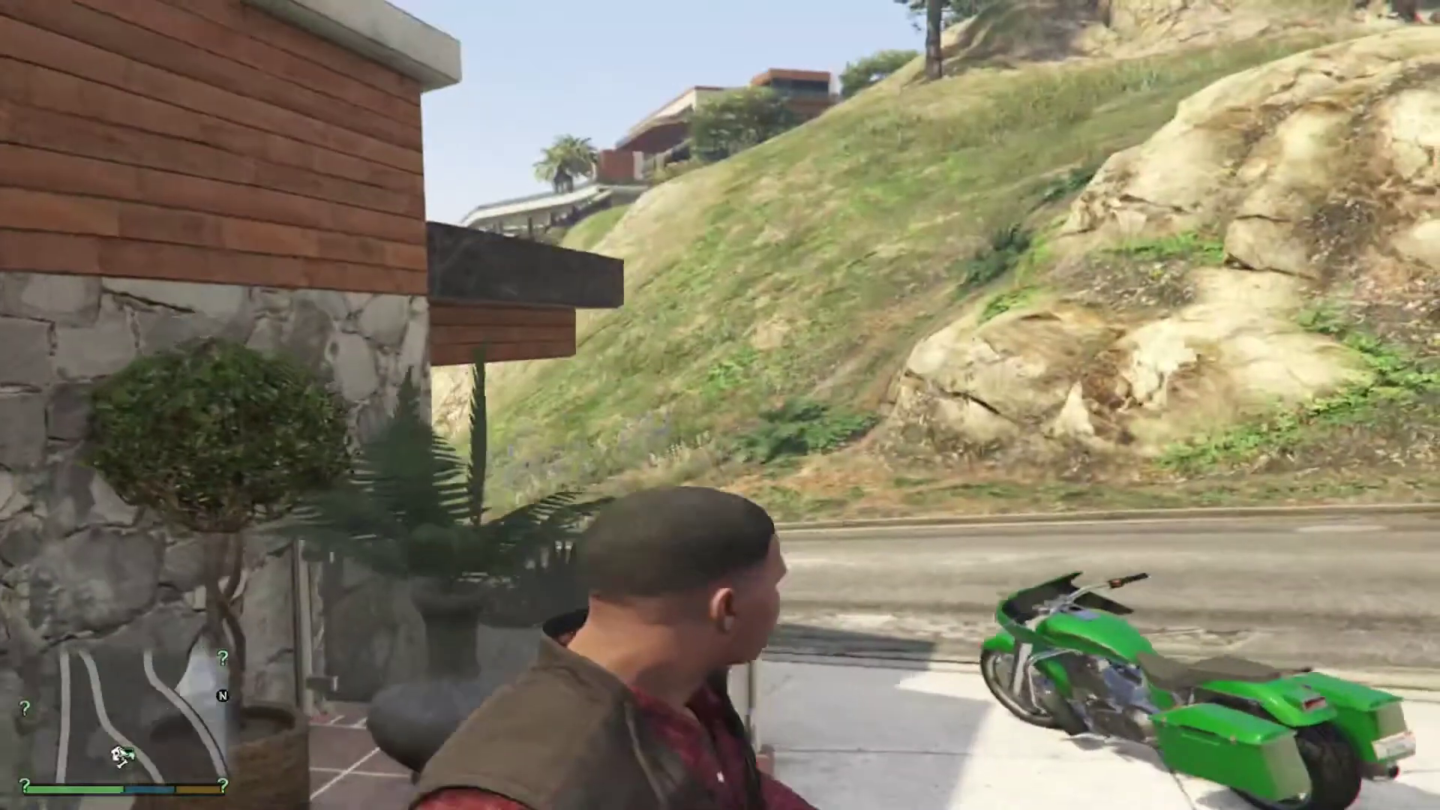
pyautogui.press('w')
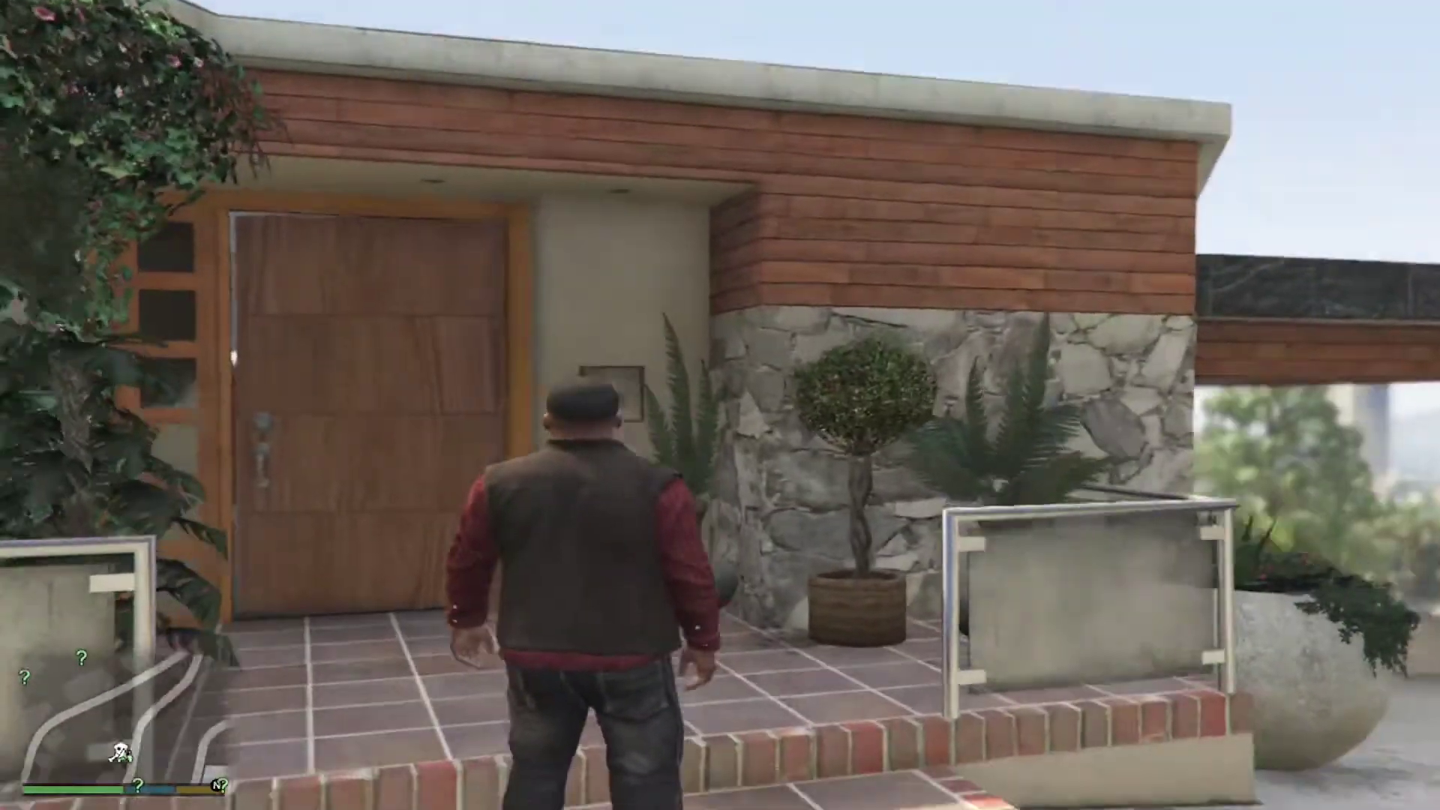
# Step: Set a waypoint on the Mosley Auto Service marker in Strawberry on the game map and return to the game
pyautogui.press('Escape')
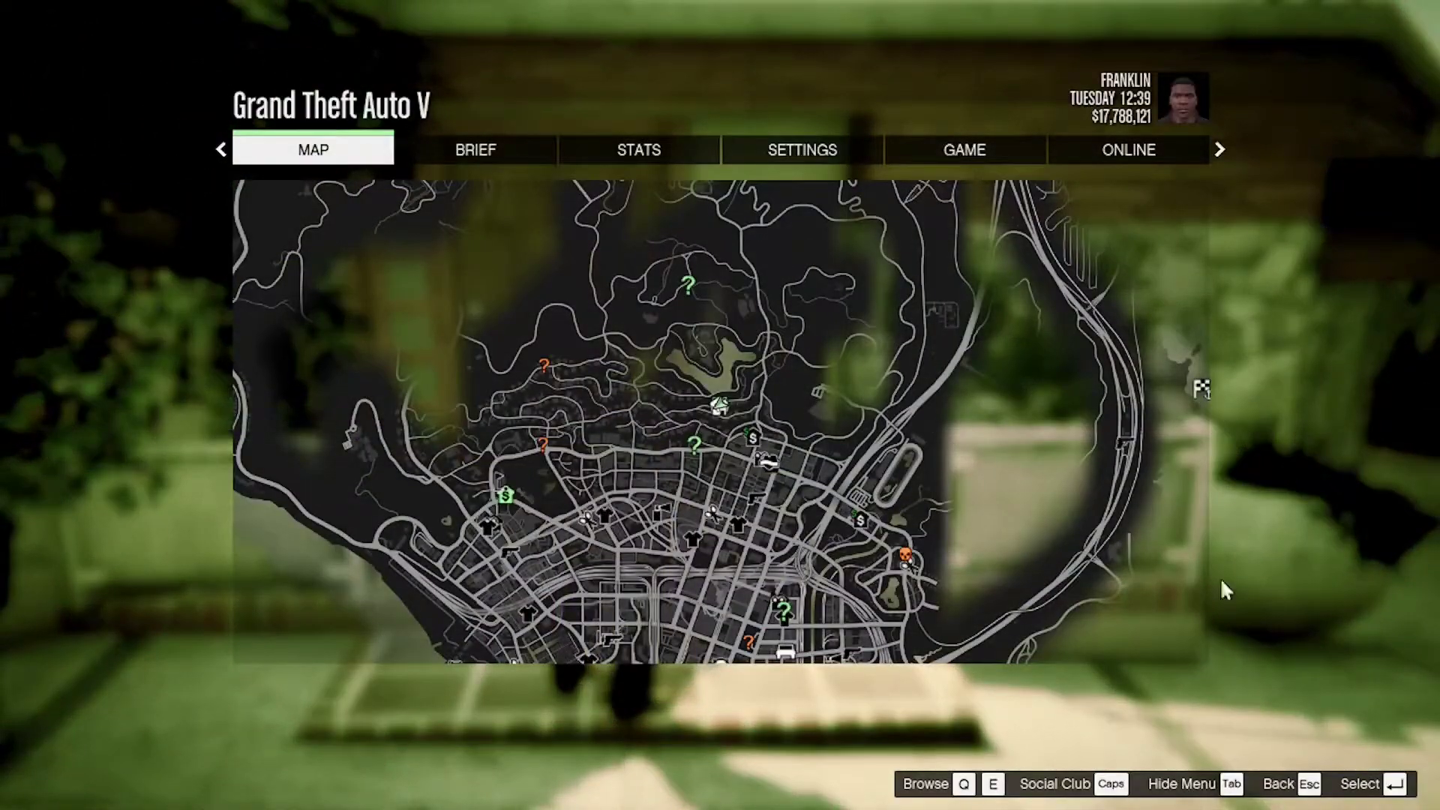
pyautogui.click(669, 486)
pyautogui.press('s')
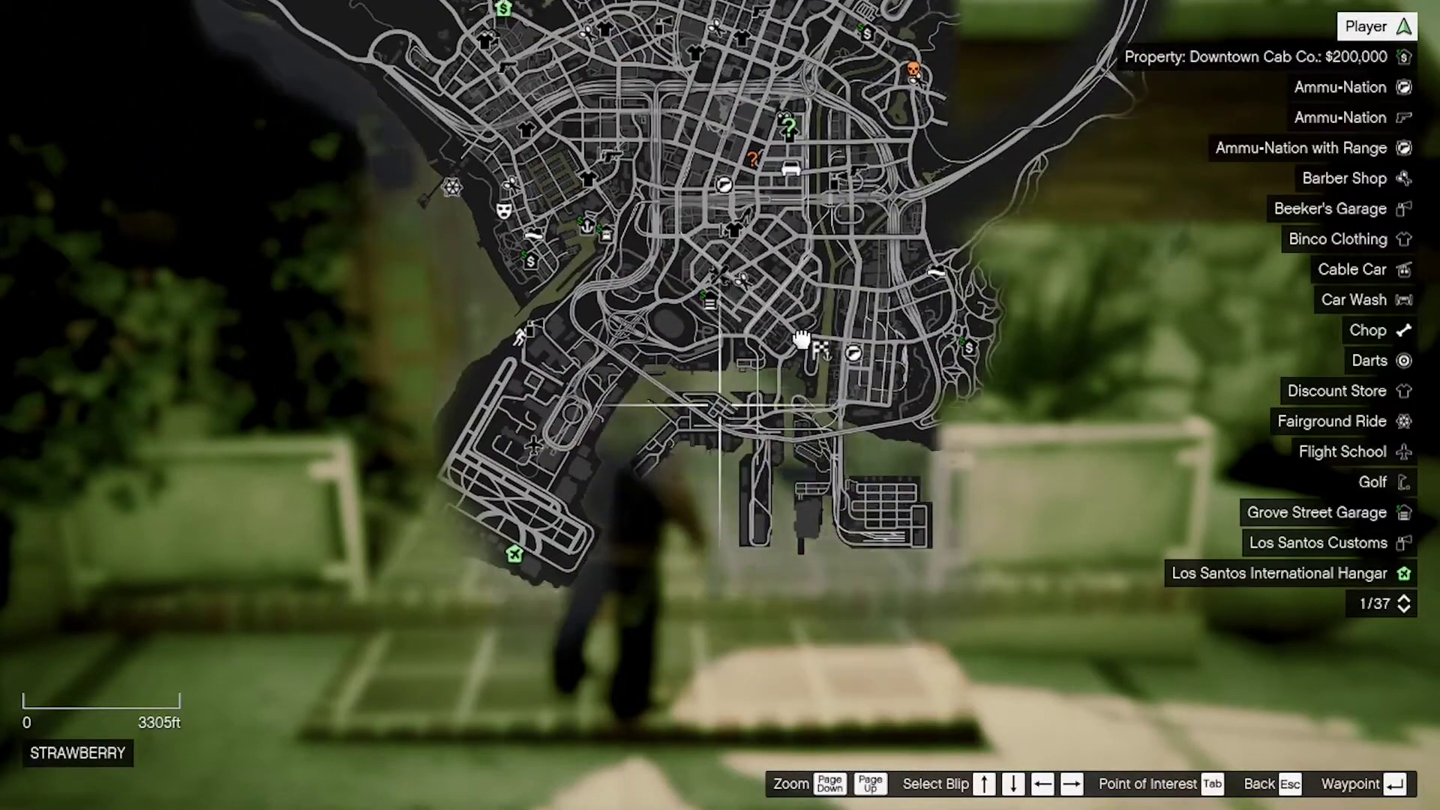
pyautogui.press('w')
pyautogui.scroll(3, 623, 514)
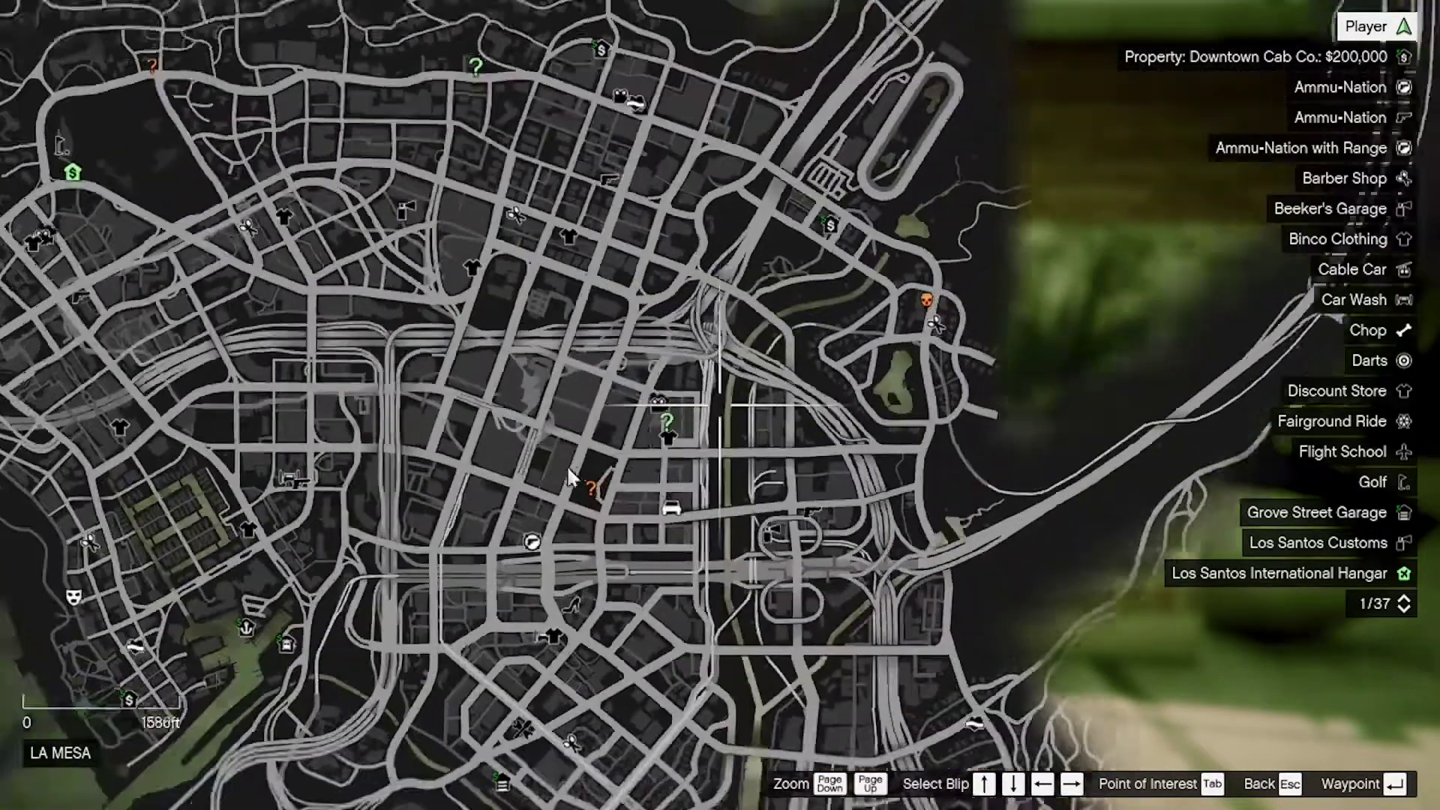
pyautogui.moveTo(565, 442); pyautogui.dragTo(663, 262)
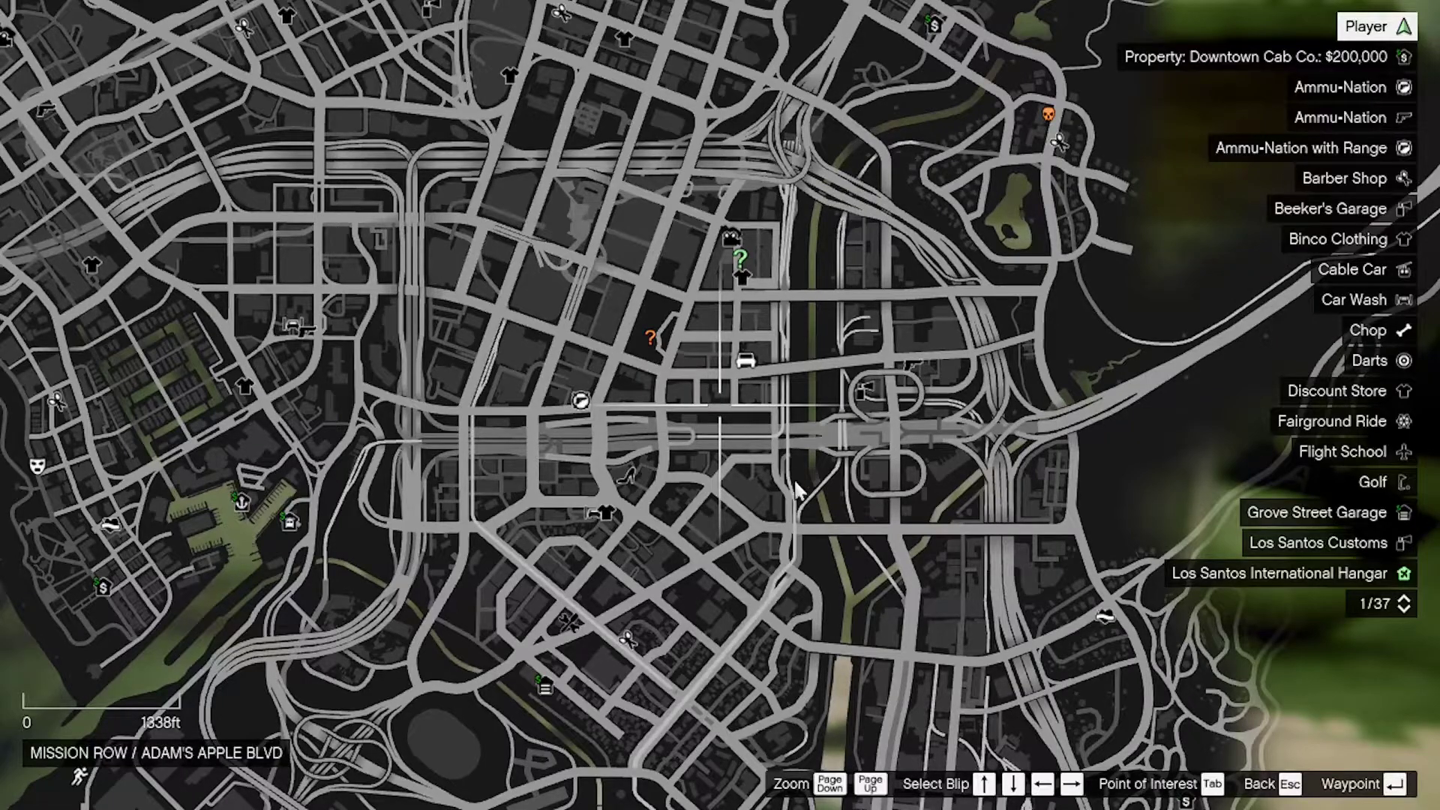
pyautogui.moveTo(793, 478); pyautogui.dragTo(765, 291)
pyautogui.scroll(3, 561, 414)
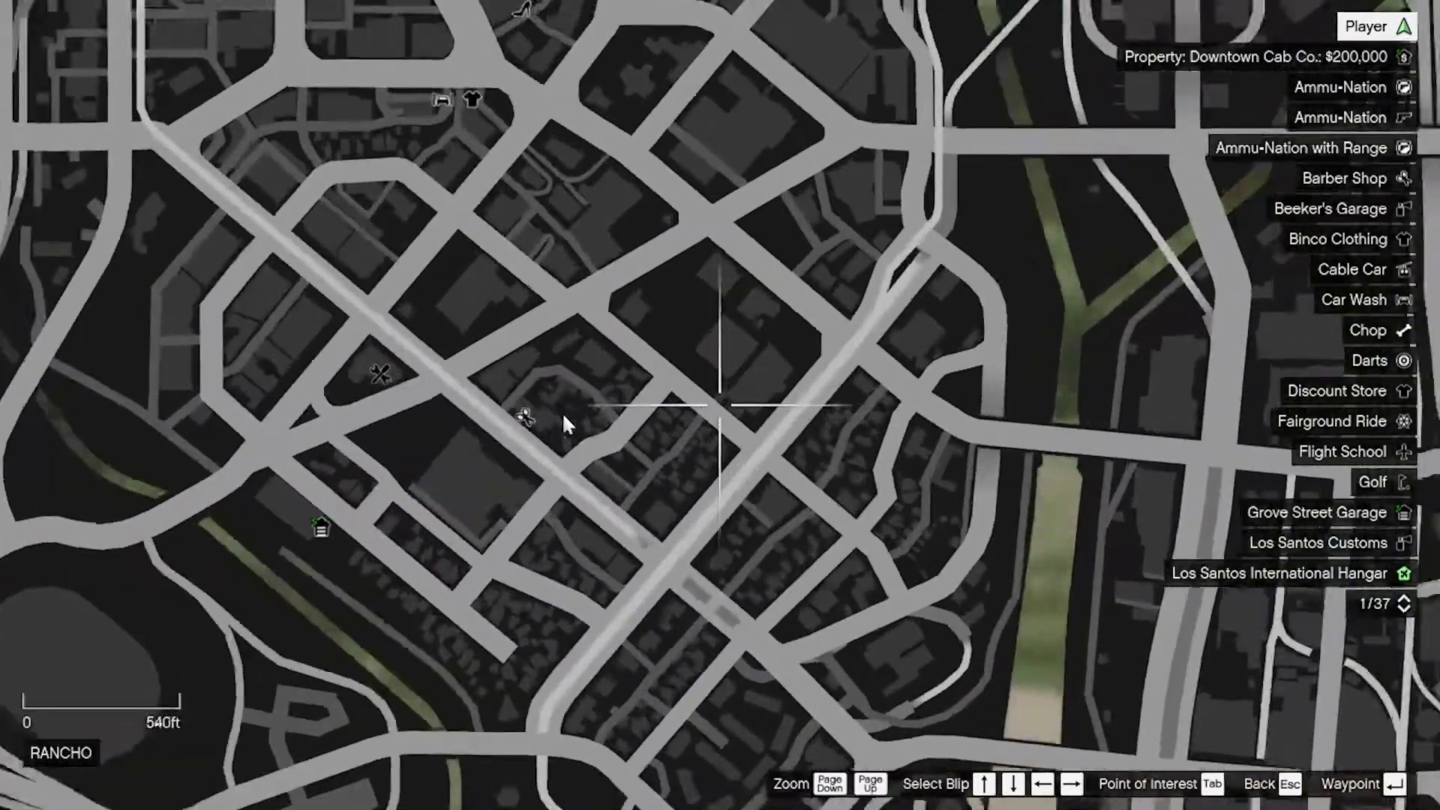
pyautogui.click(289, 366)
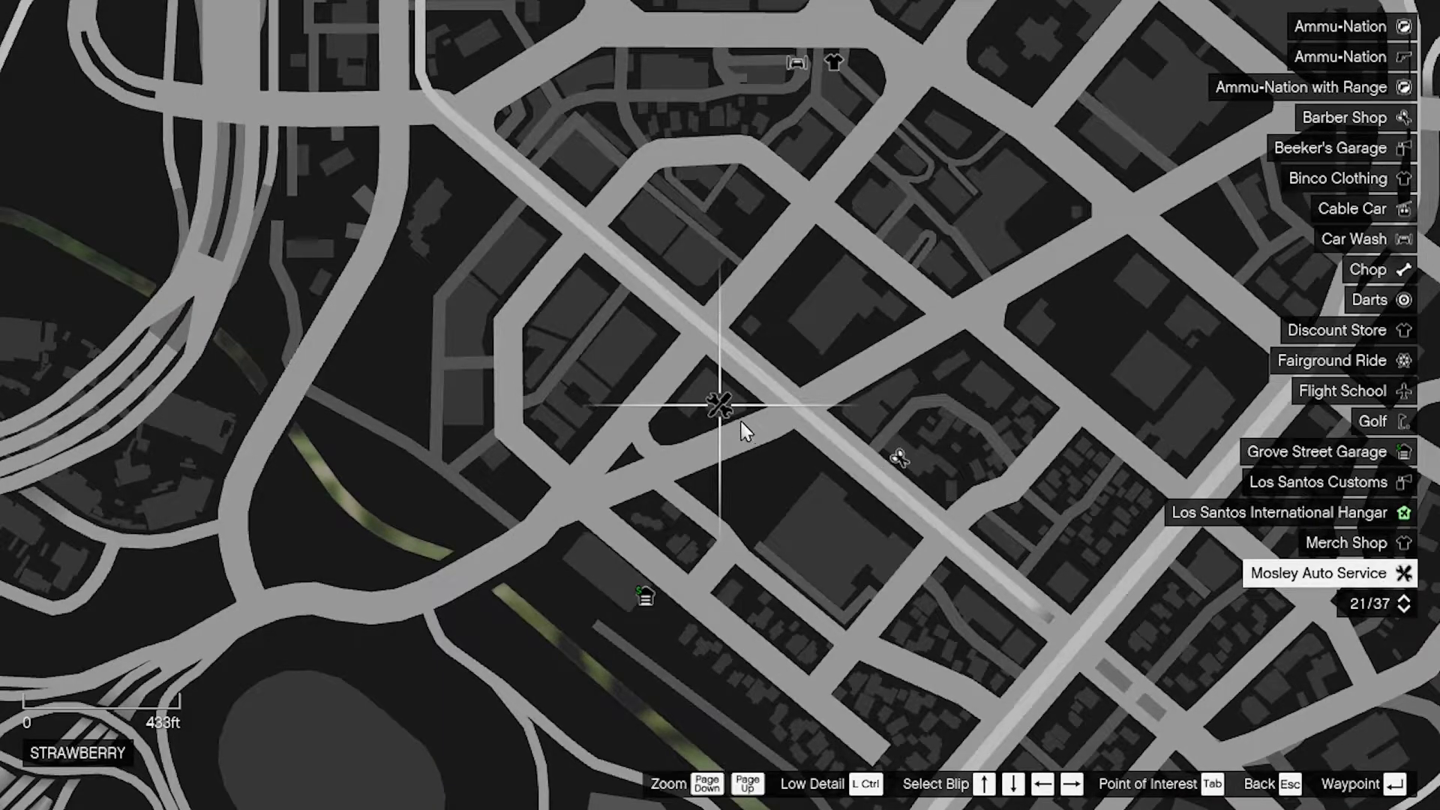
pyautogui.scroll(2, 660, 386)
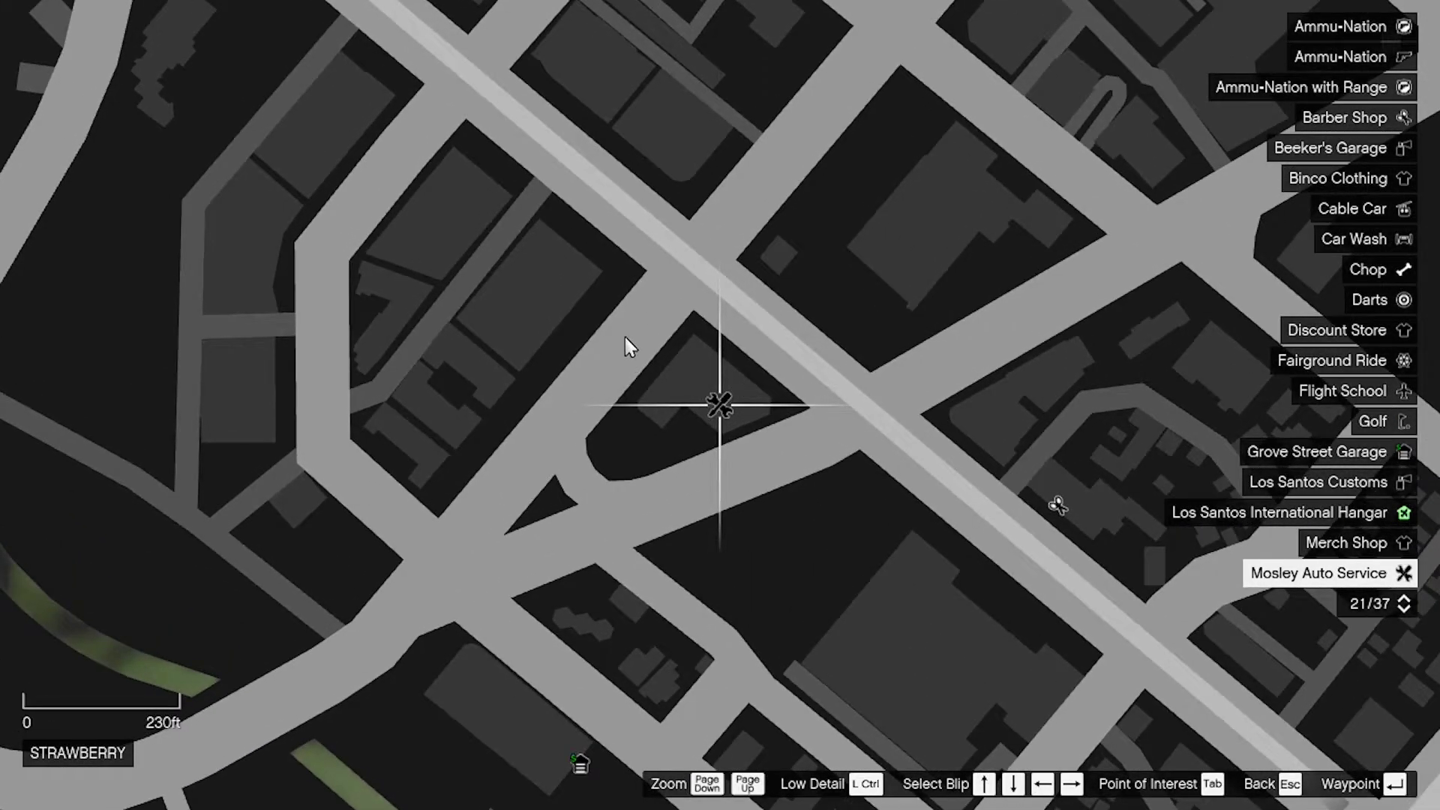
pyautogui.press('Return')
pyautogui.press('Escape')
pyautogui.press('Escape')
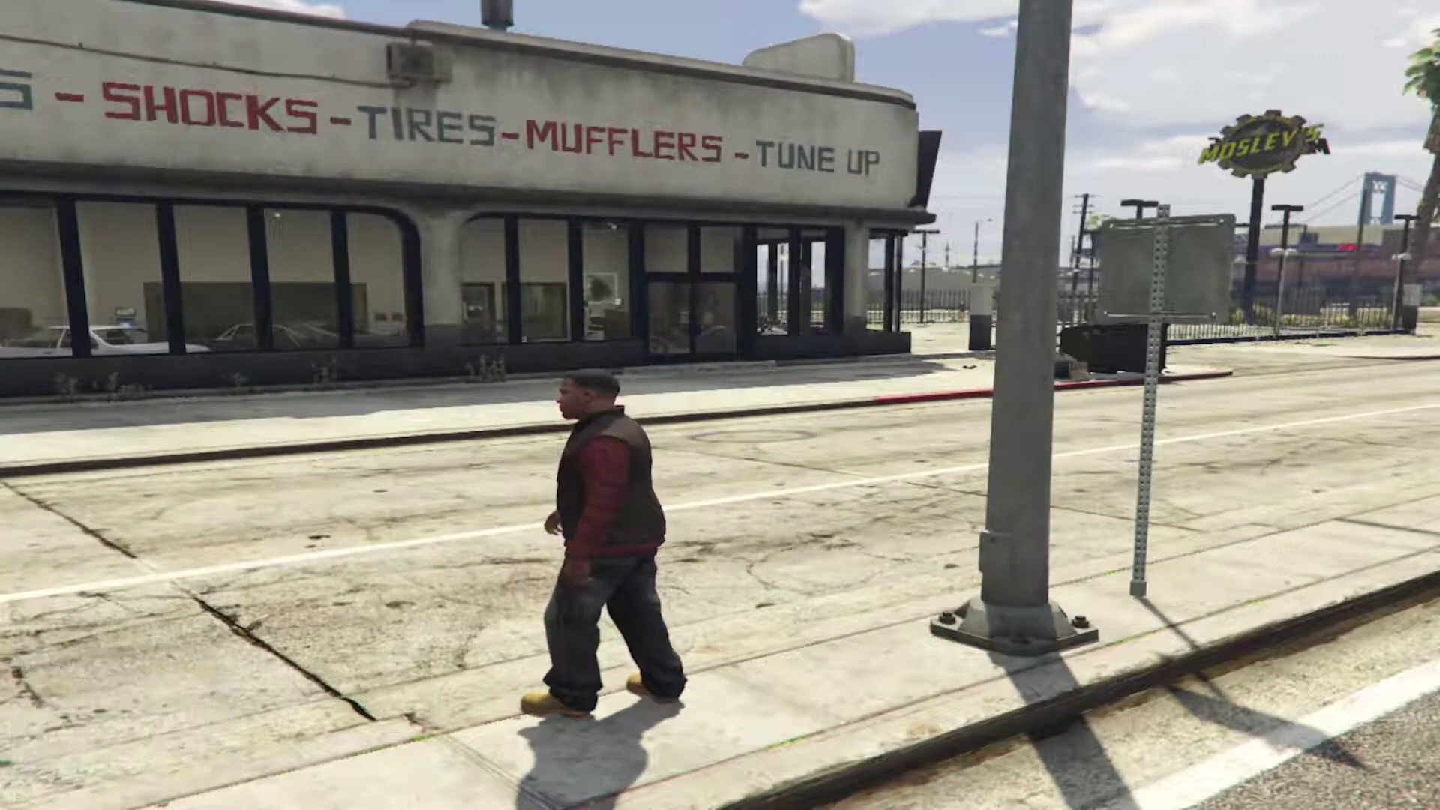
# Step: Check the Mosley Auto Service marker near the player's position in Strawberry on the full map, and return to the game
pyautogui.press('Escape')
pyautogui.press('Return')
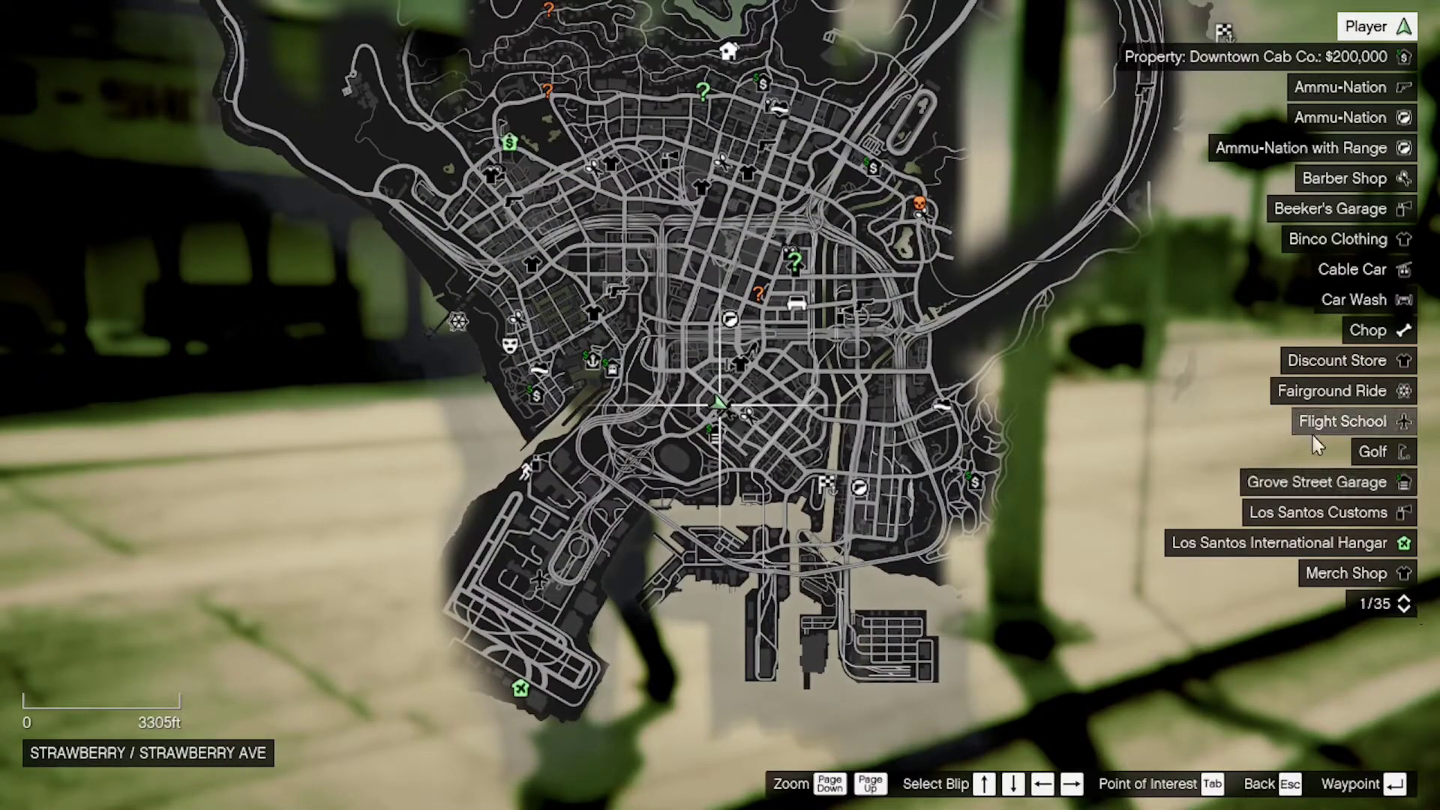
pyautogui.scroll(6, 841, 471)
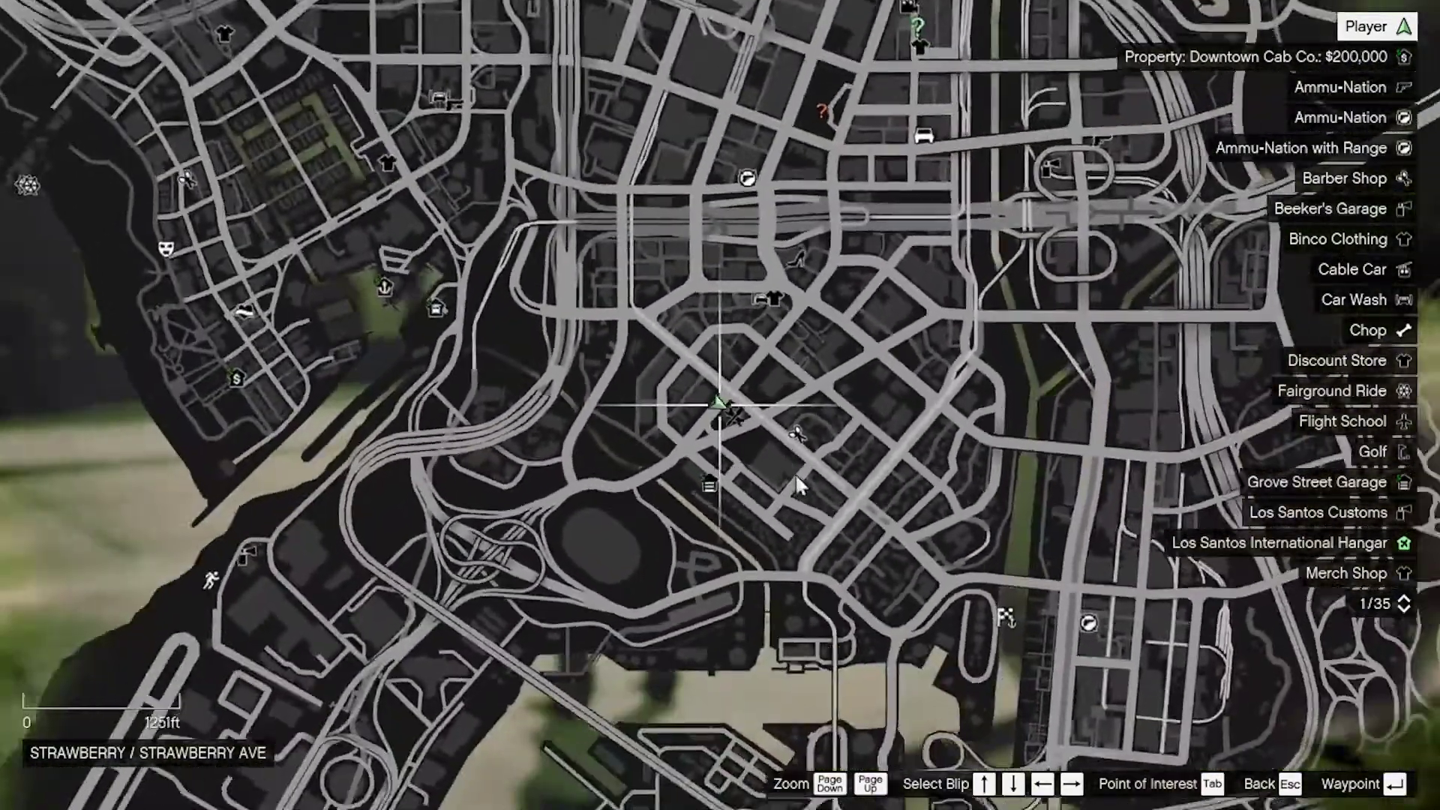
pyautogui.scroll(2, 780, 480)
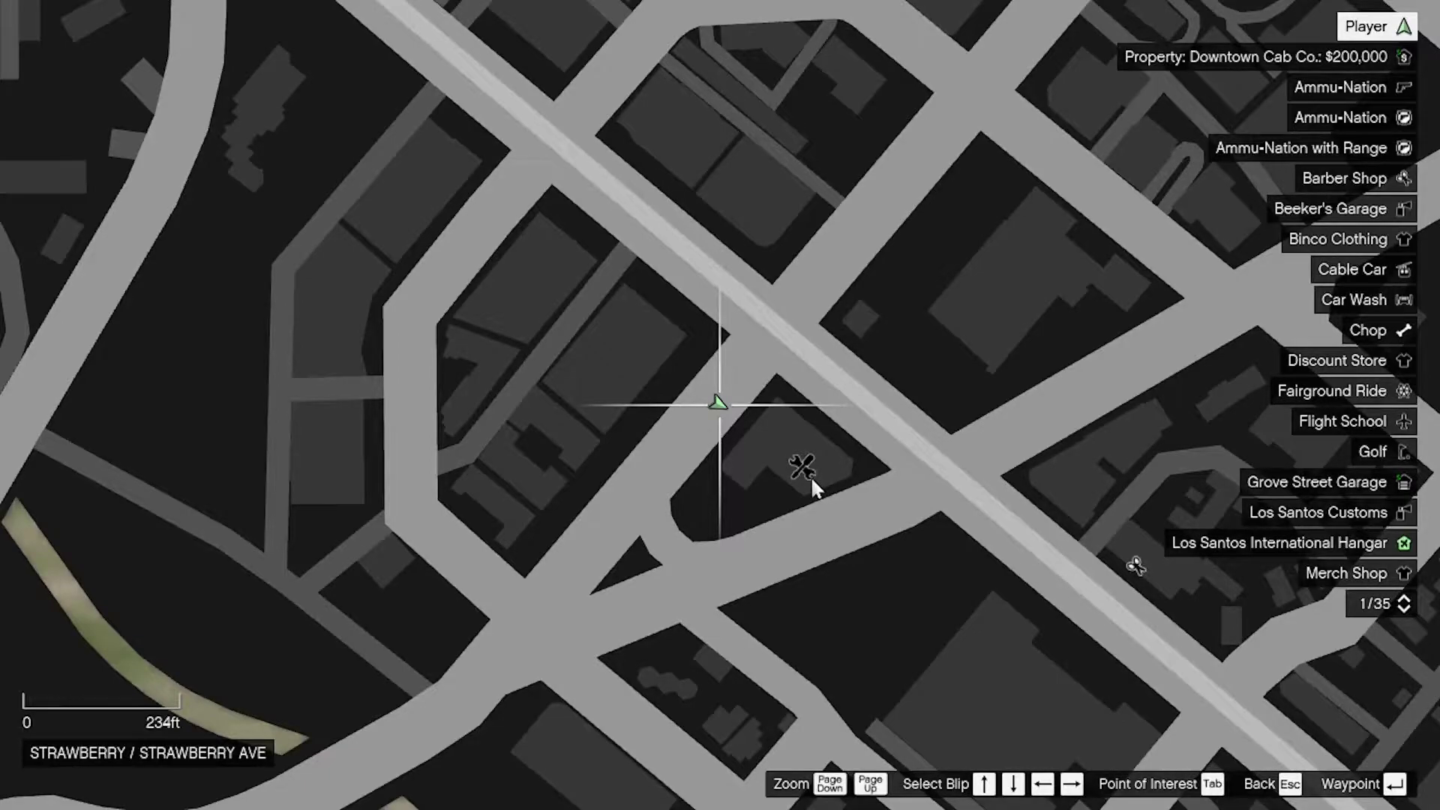
pyautogui.press('Escape')
pyautogui.press('Escape')
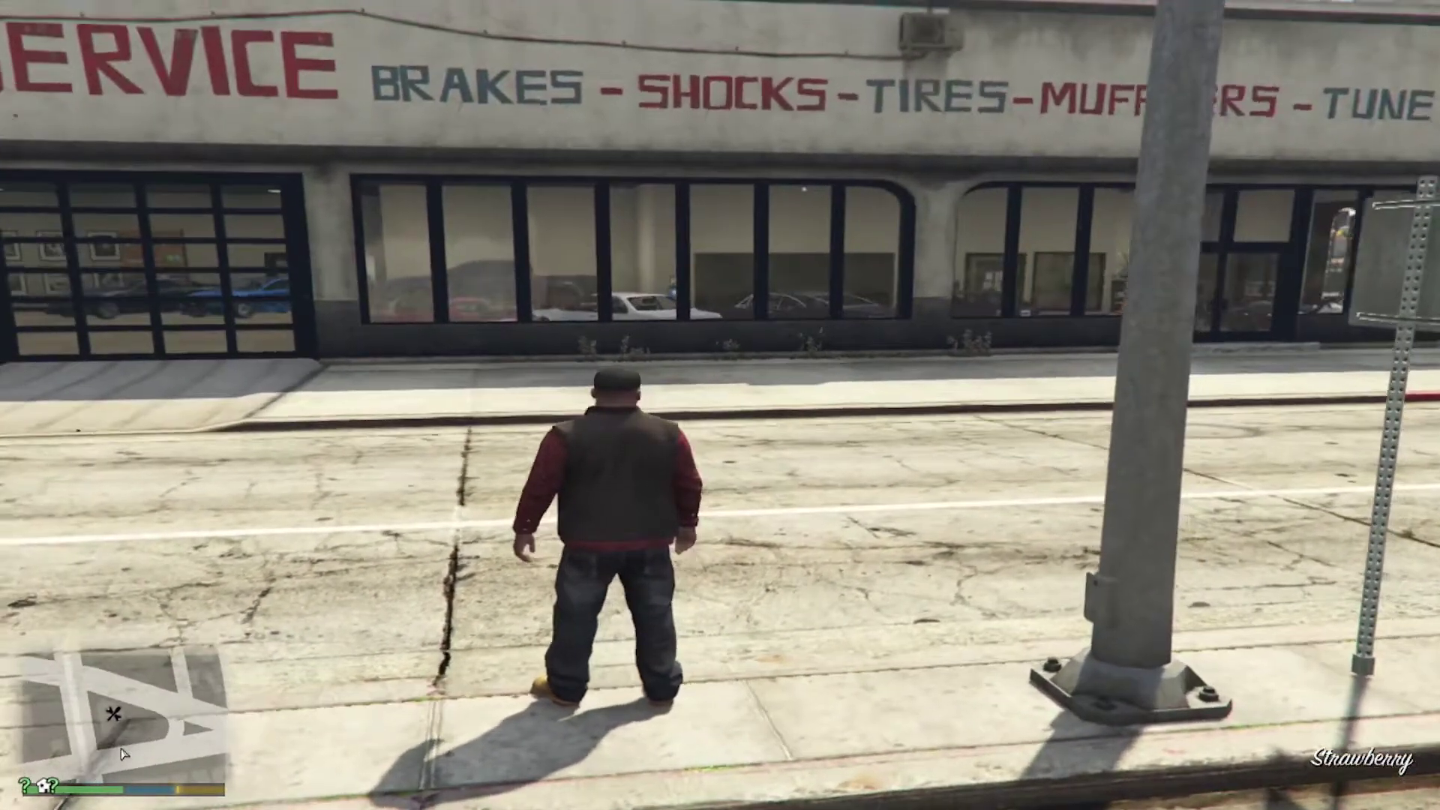
pyautogui.press('w')
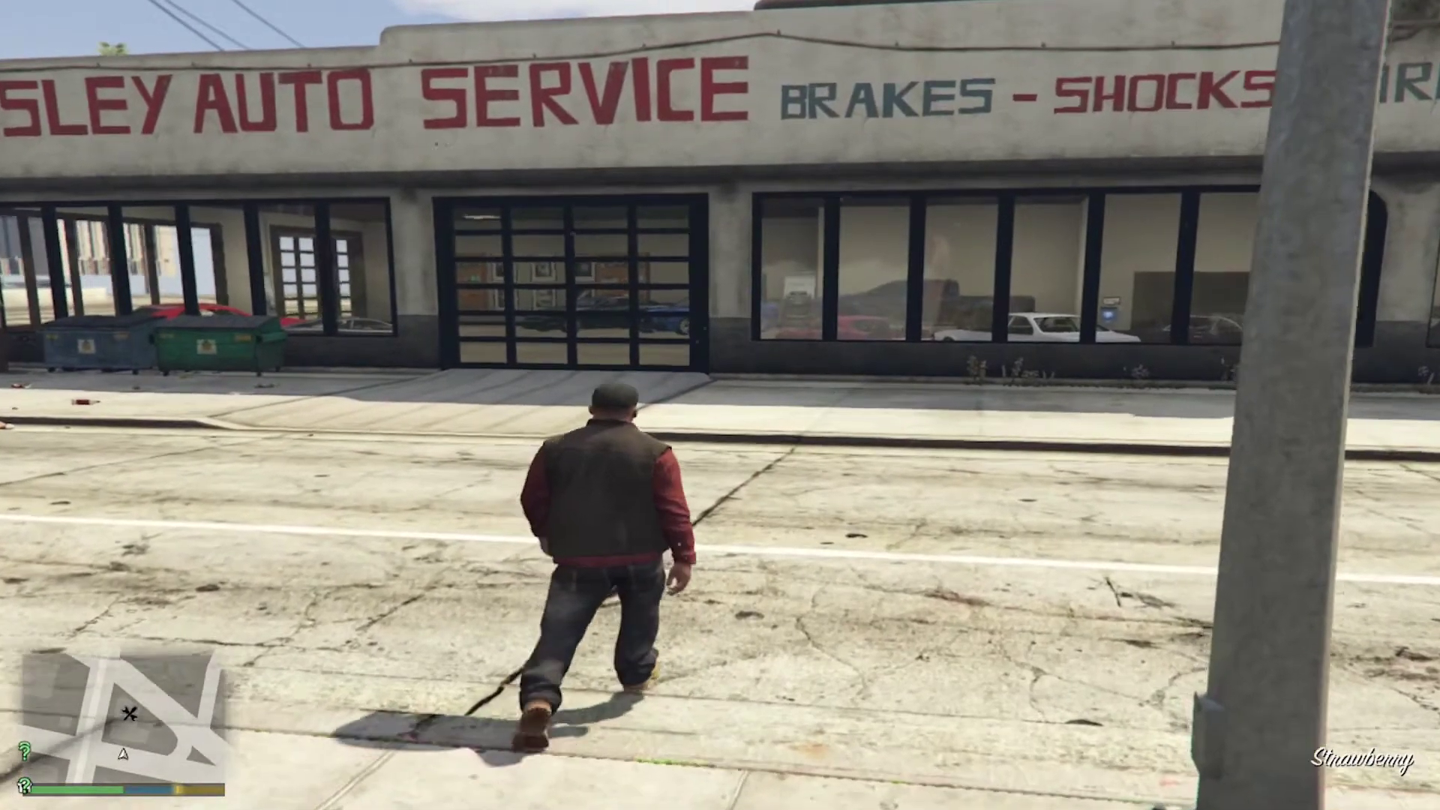
pyautogui.press('w')
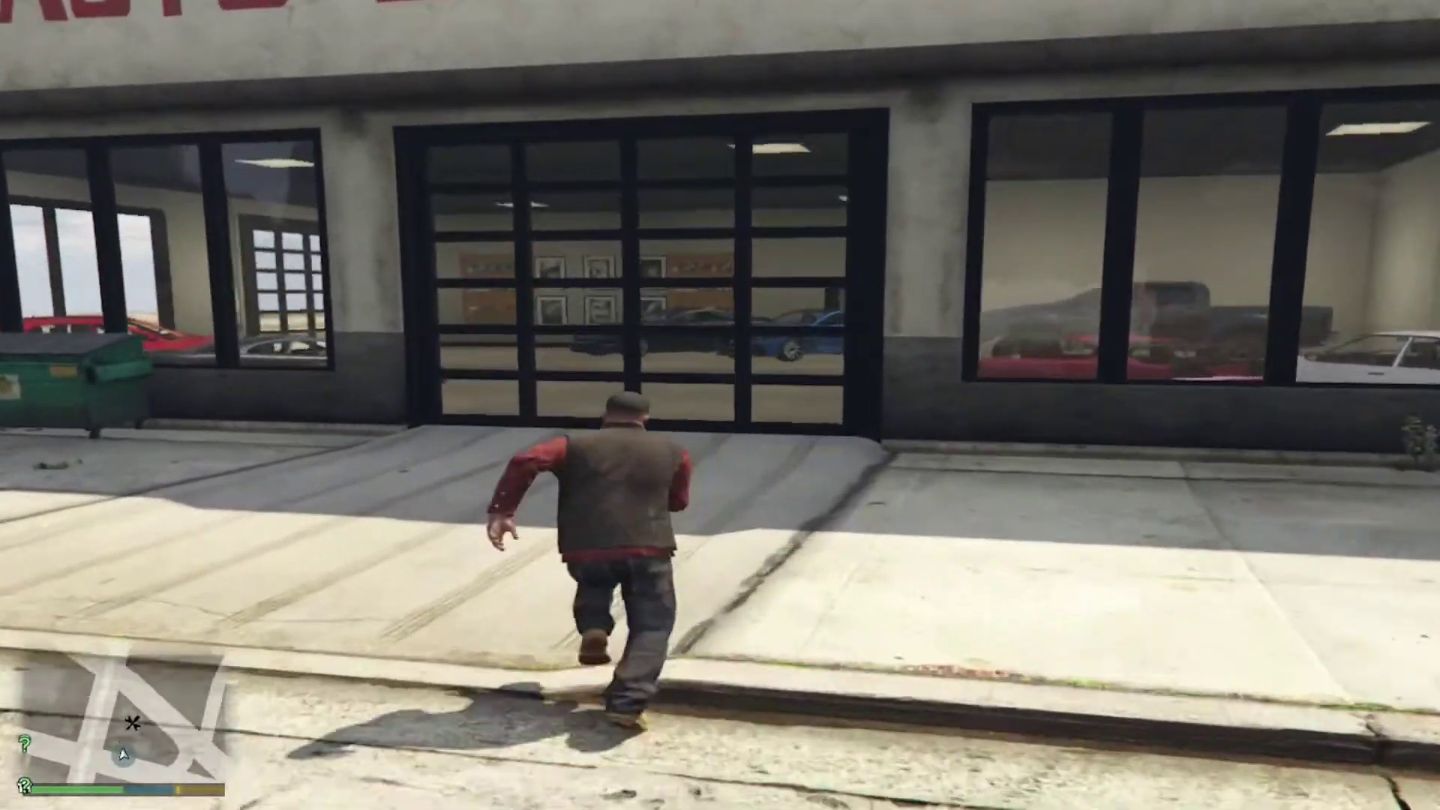
pyautogui.press('w')
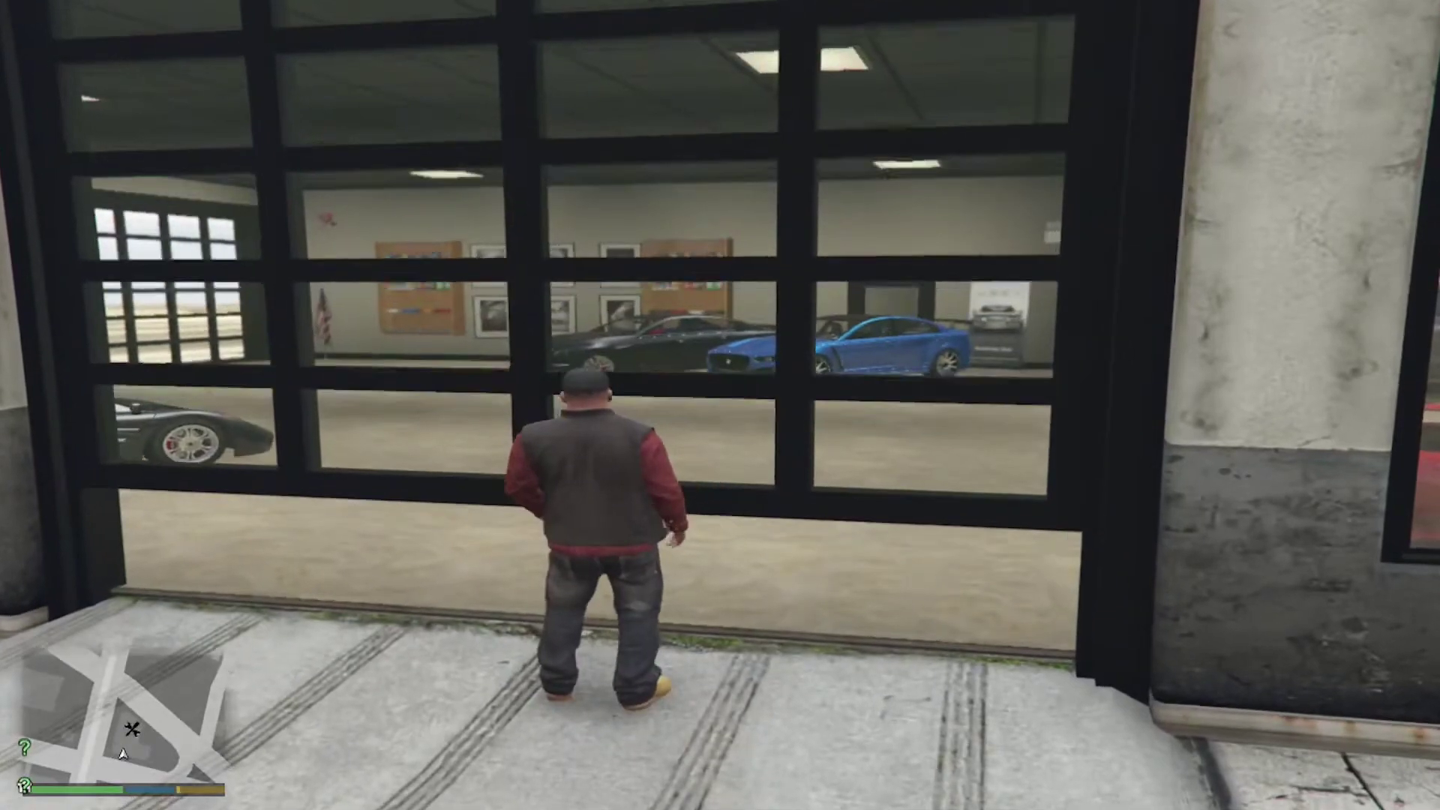
pyautogui.press('w')
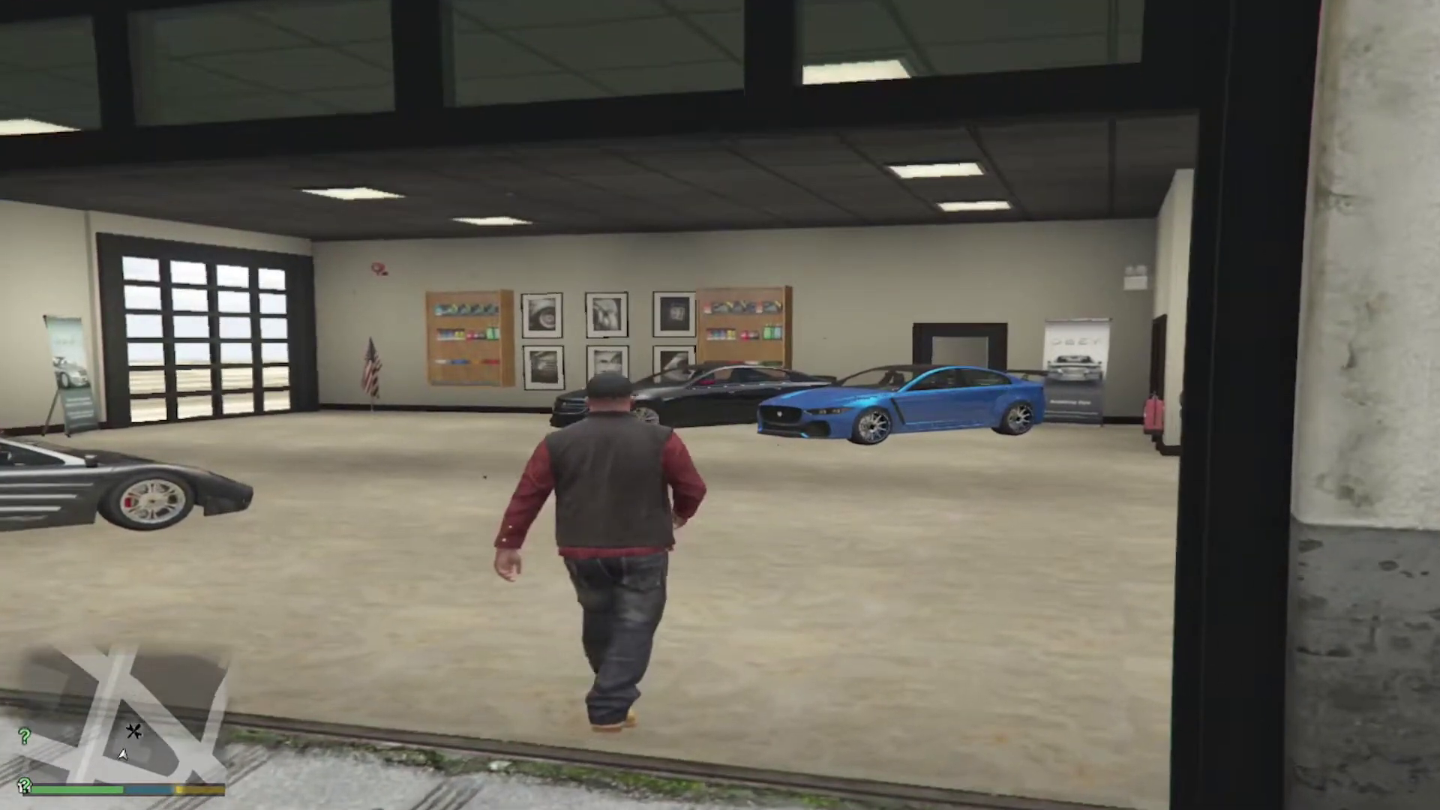
pyautogui.press('w')
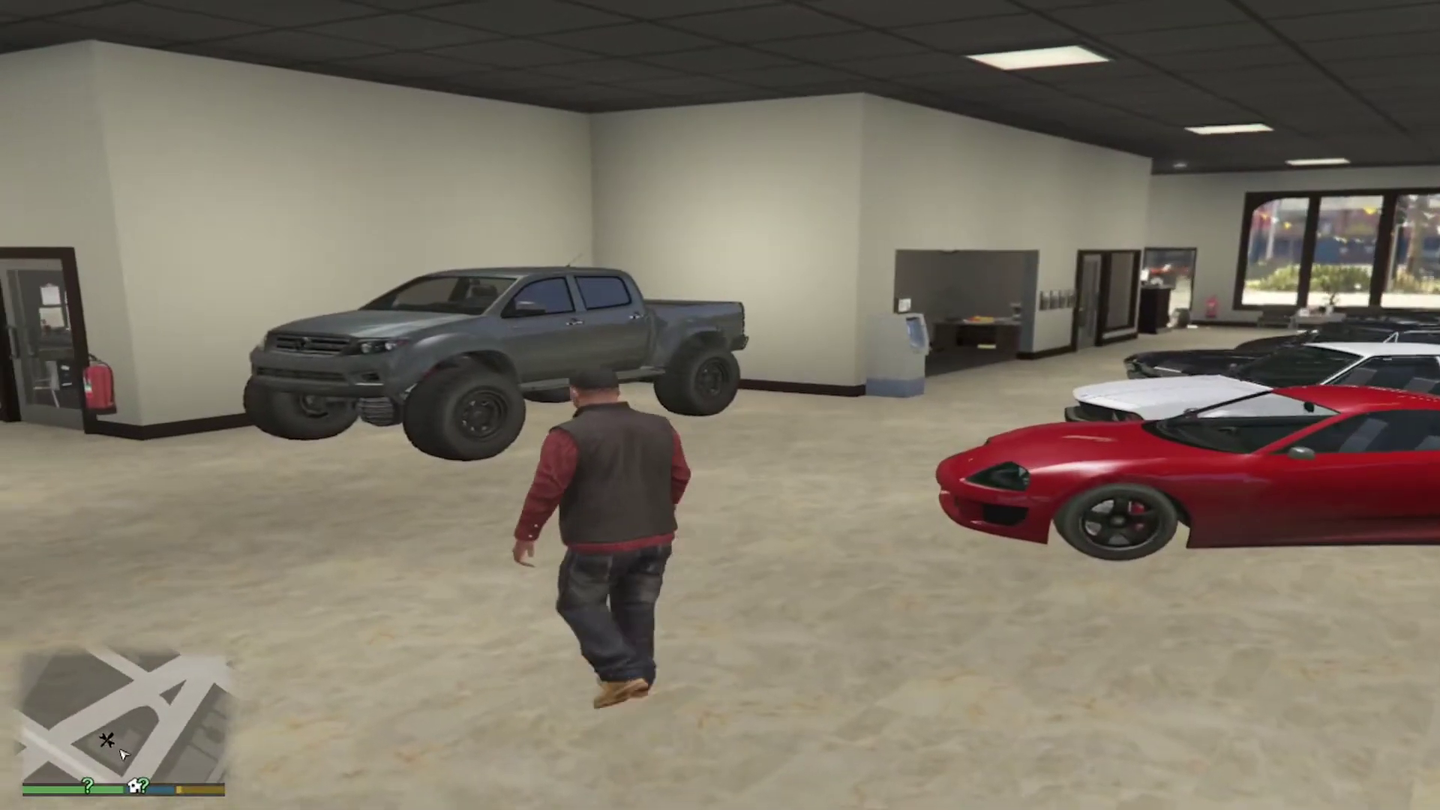
pyautogui.press('a')
pyautogui.press('w')
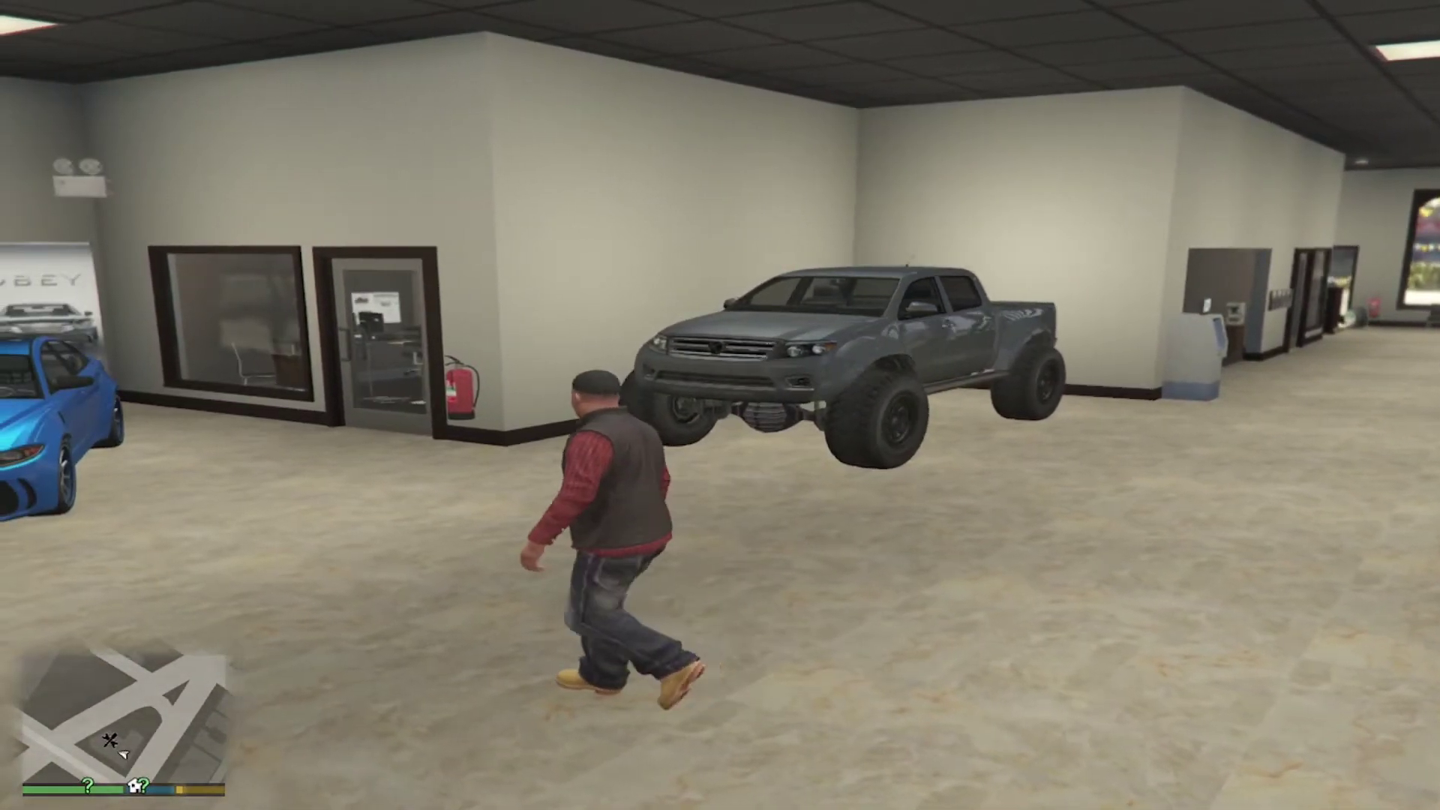
pyautogui.press('w')
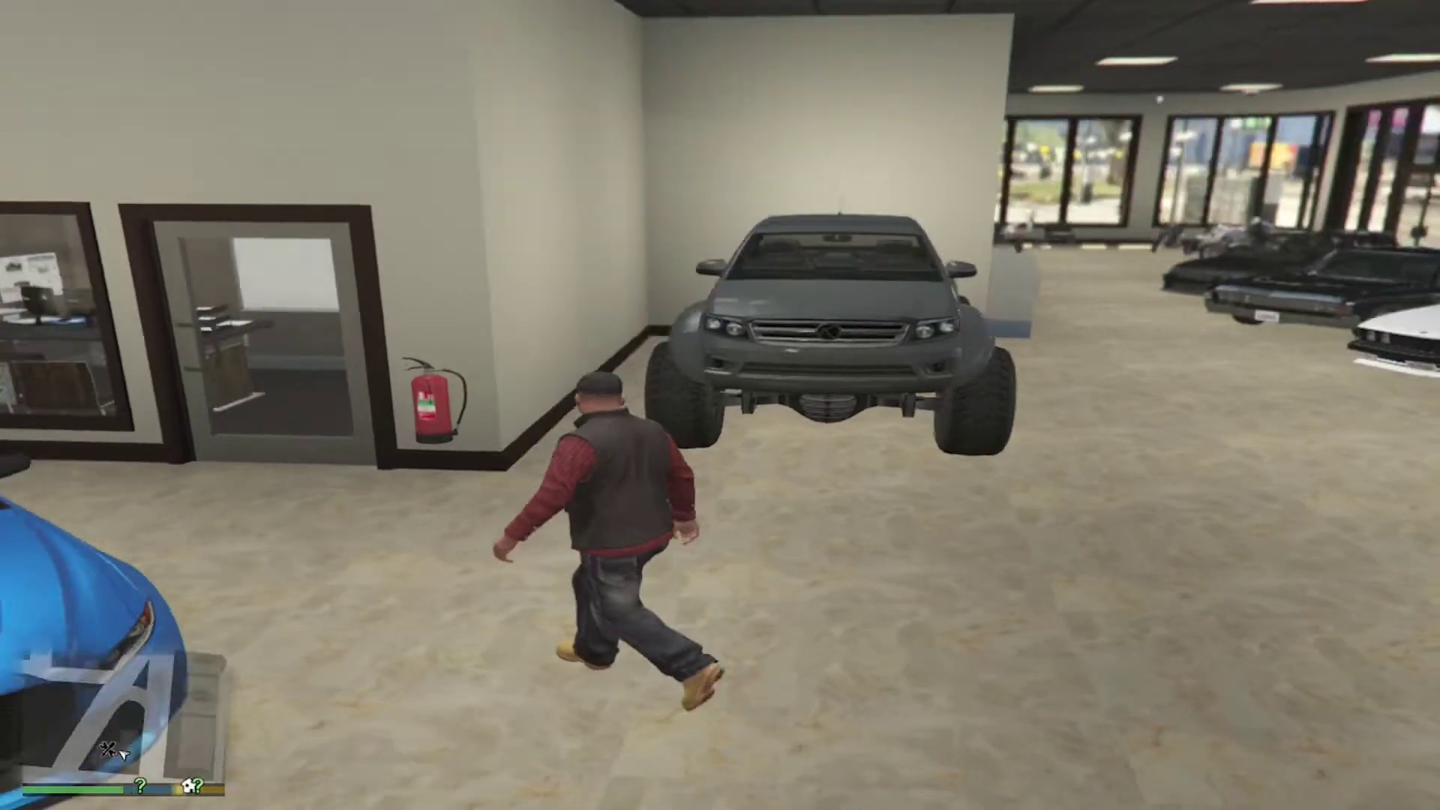
pyautogui.press('w')
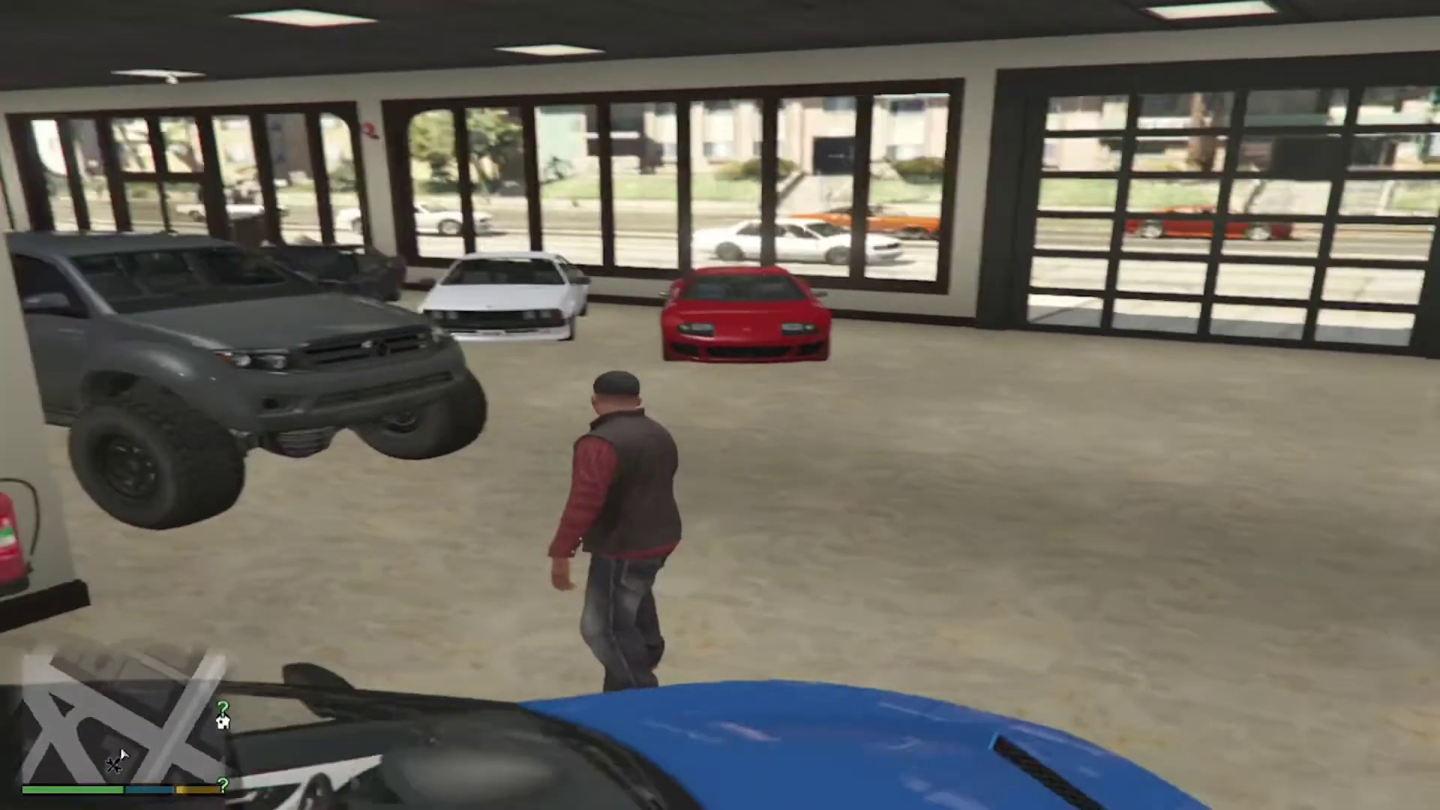
pyautogui.press('w')
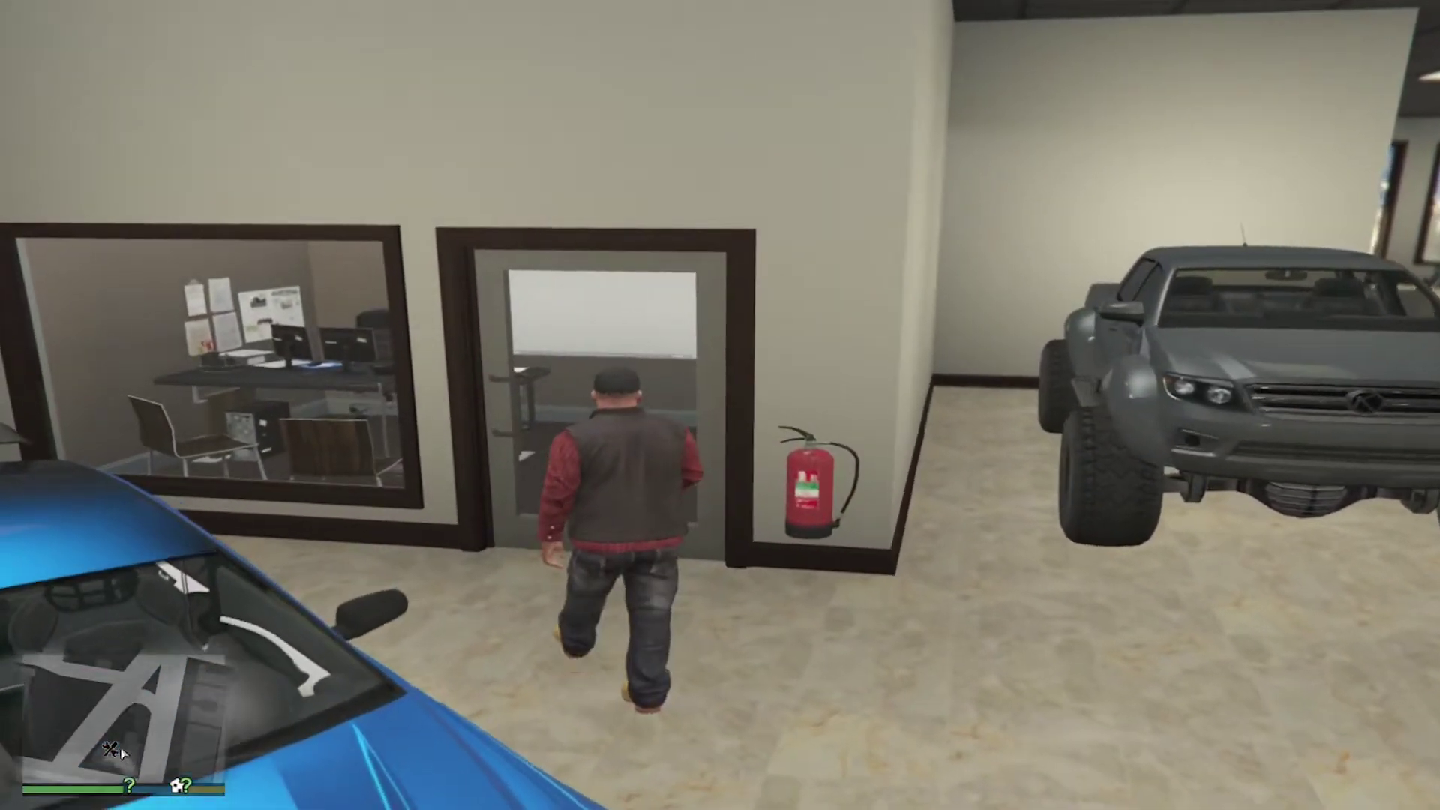
pyautogui.press('w')
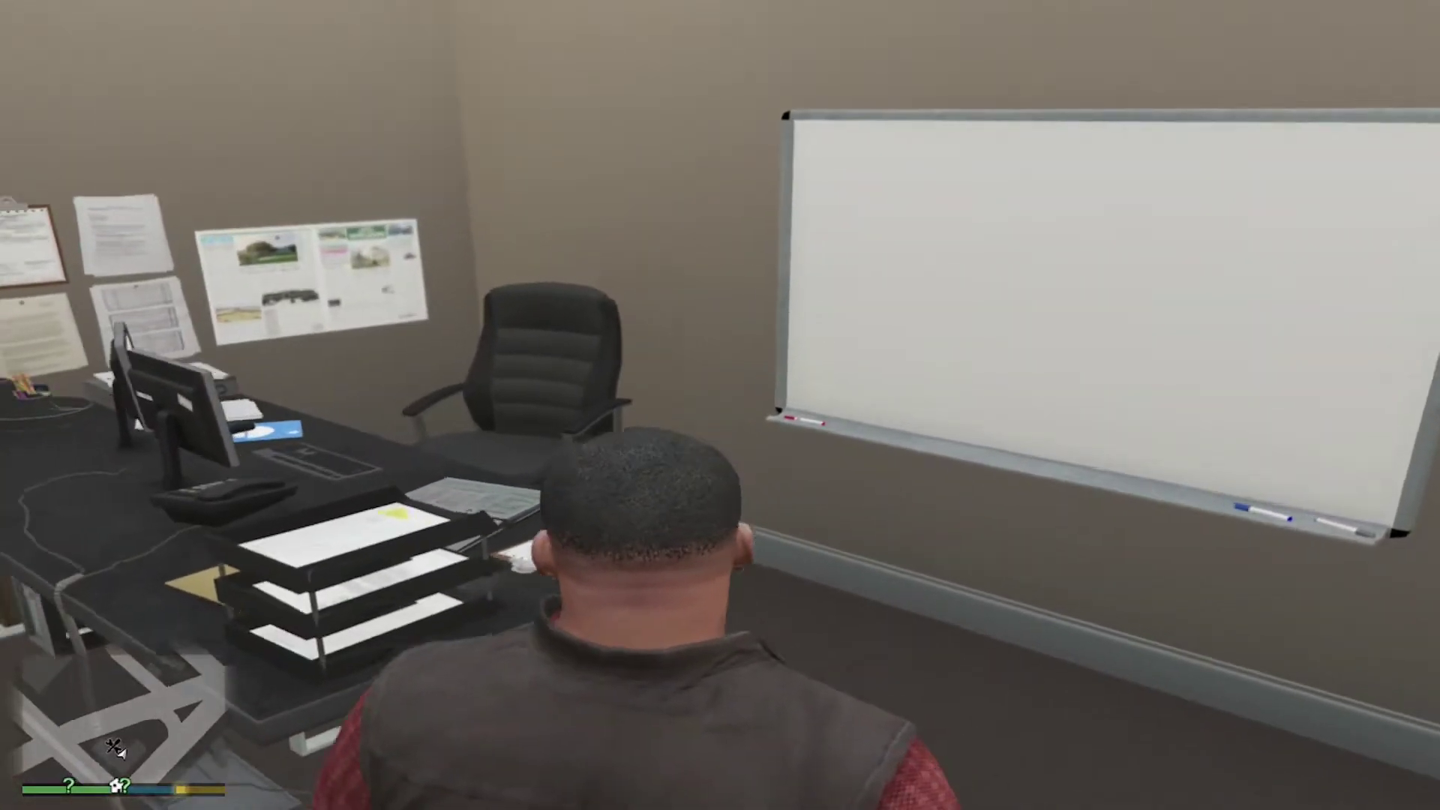
pyautogui.press('w')
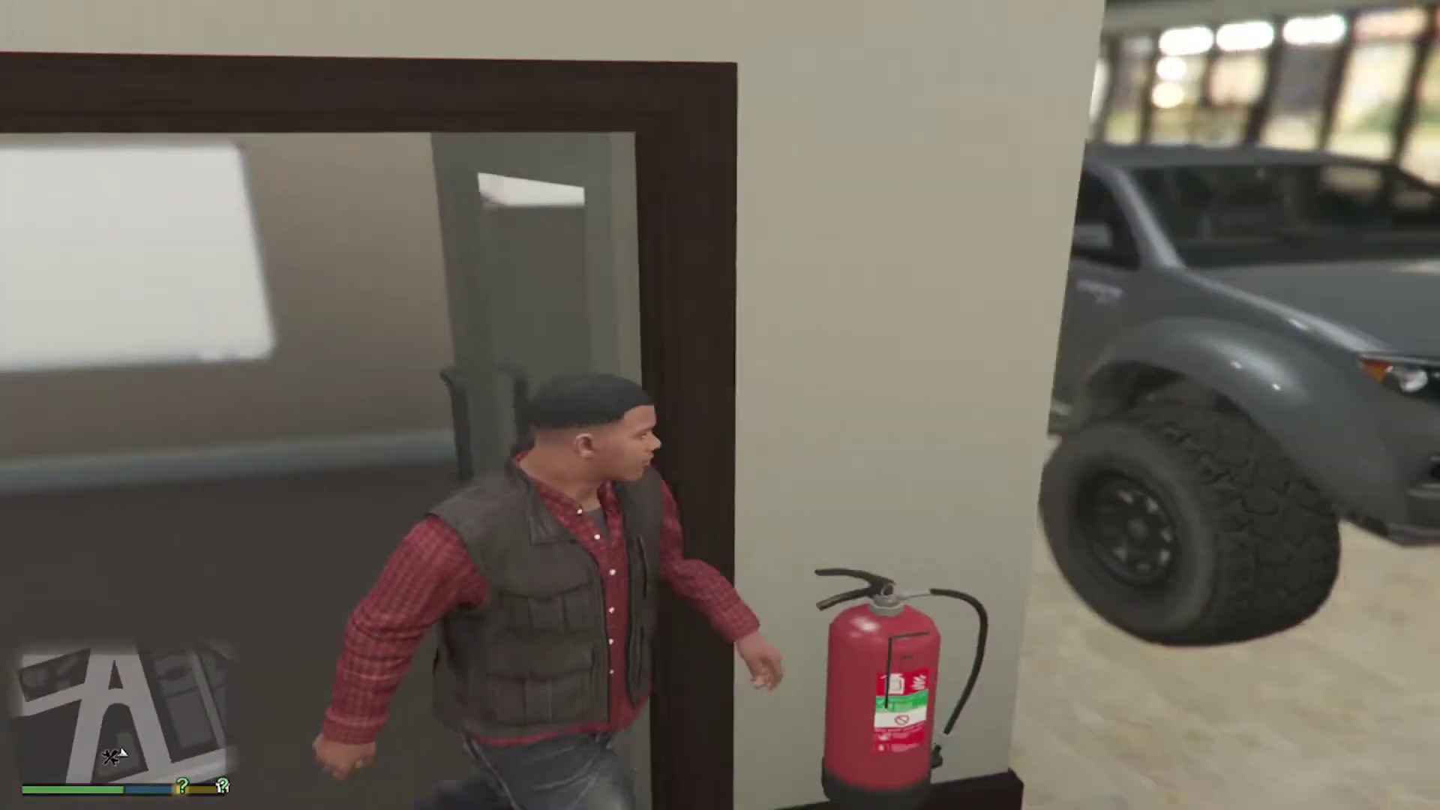
pyautogui.press('w')
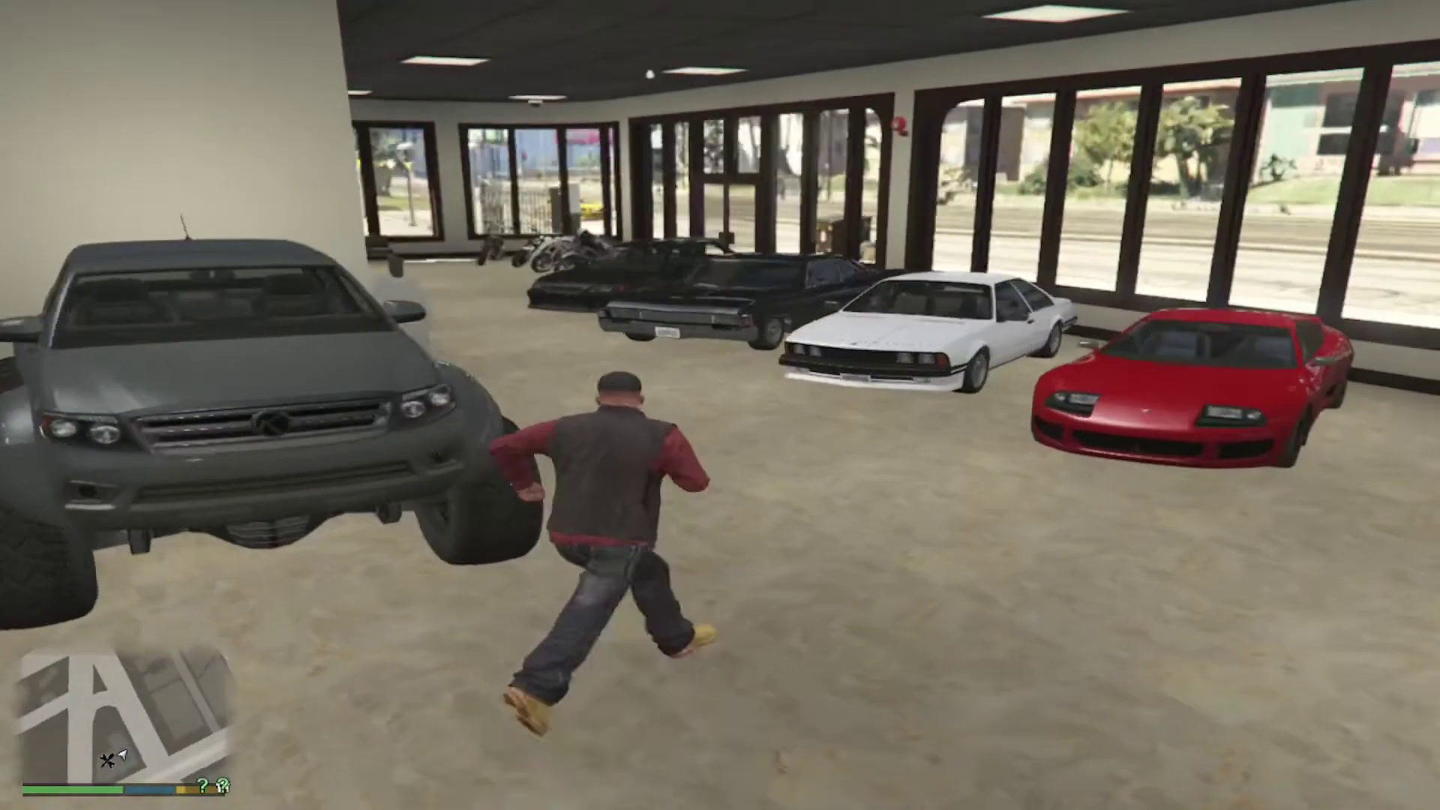
pyautogui.press('w')
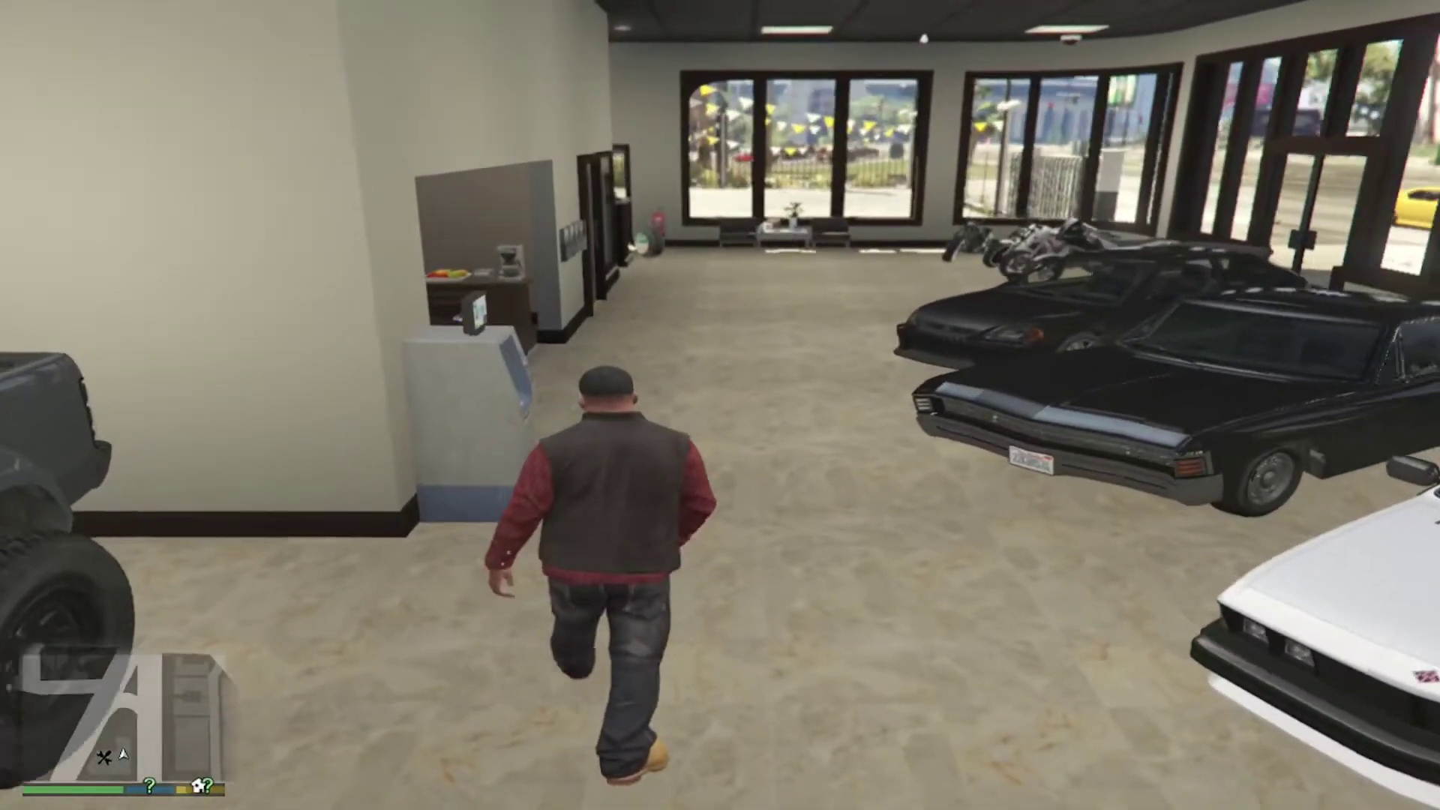
pyautogui.press('w')
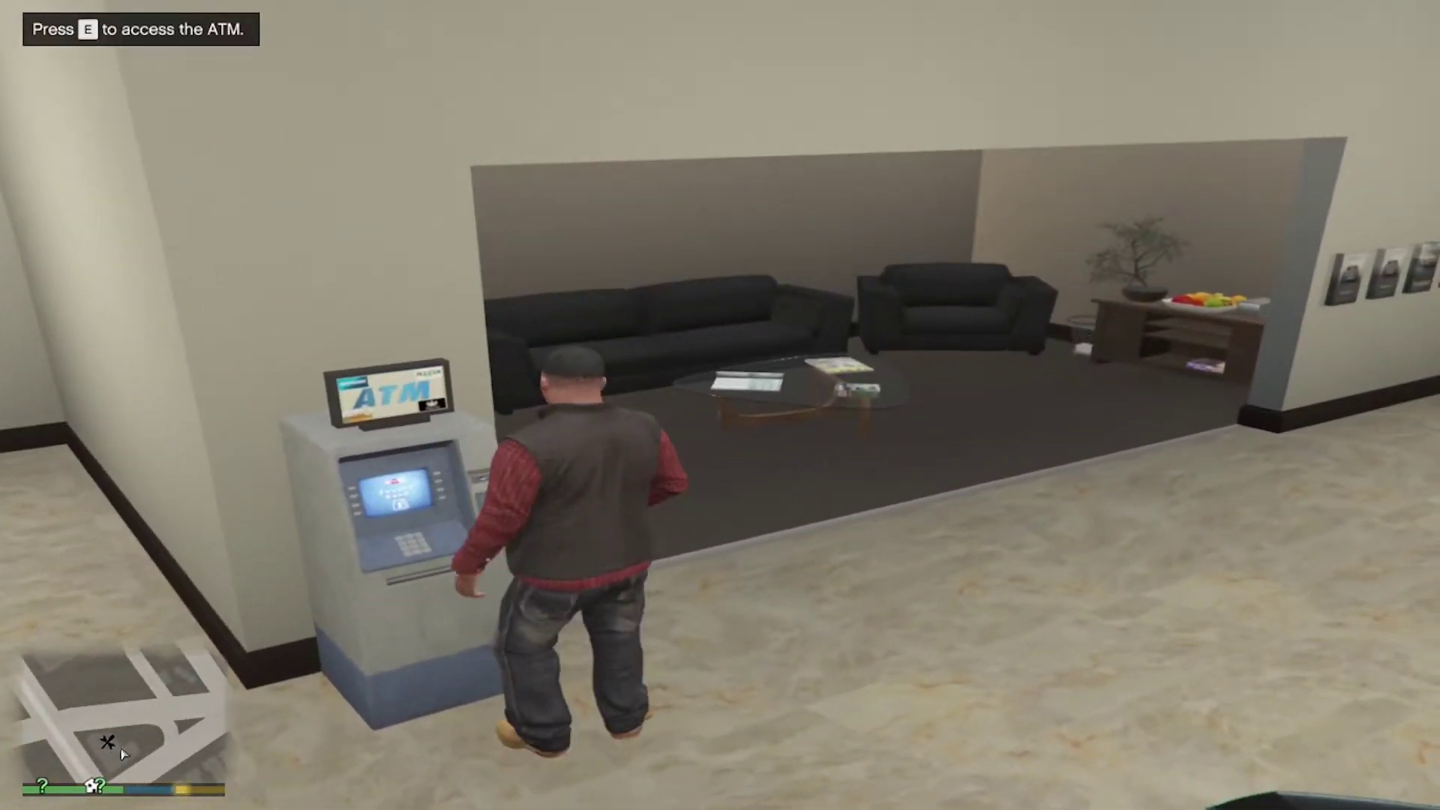
pyautogui.press('w')
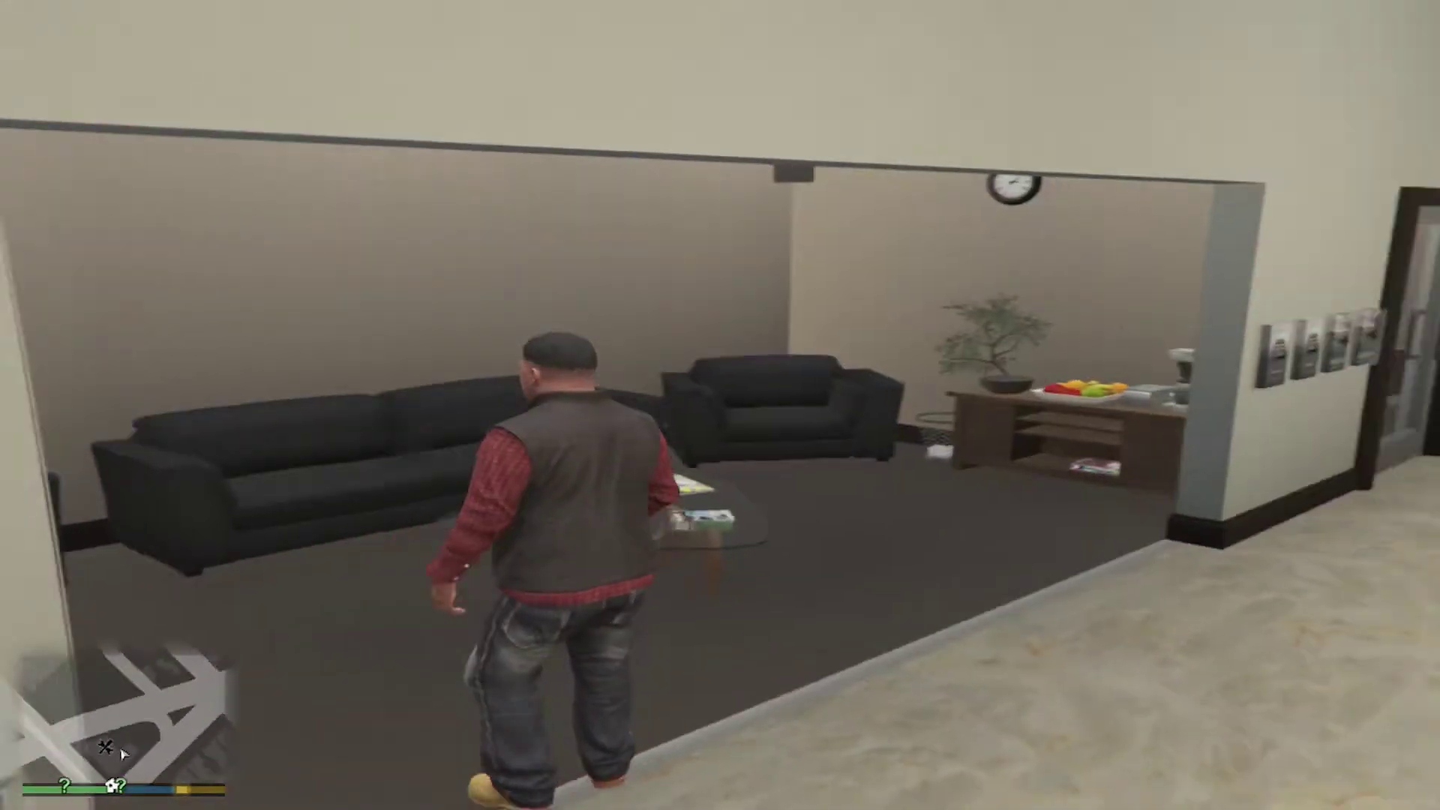
pyautogui.press('w')
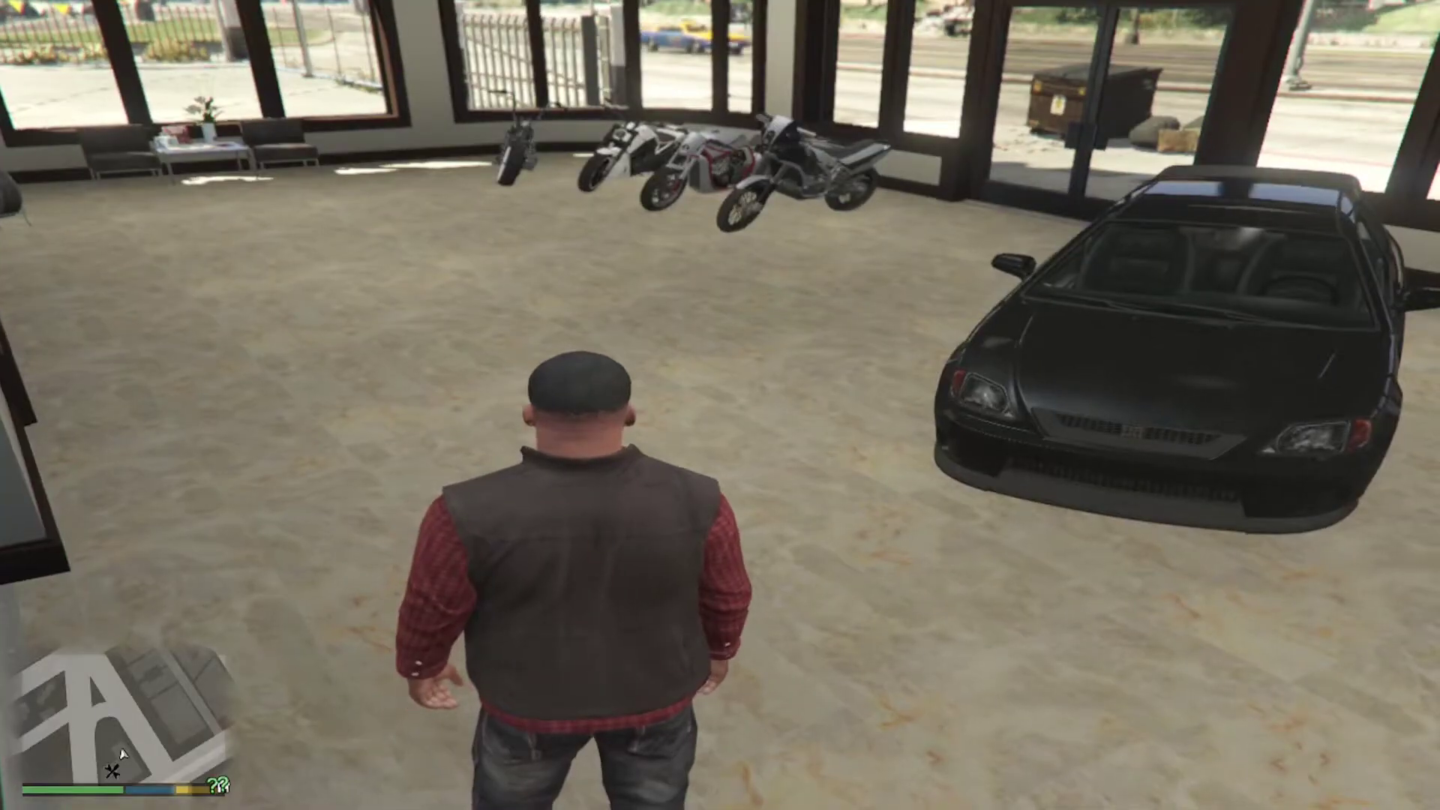
pyautogui.press('a')
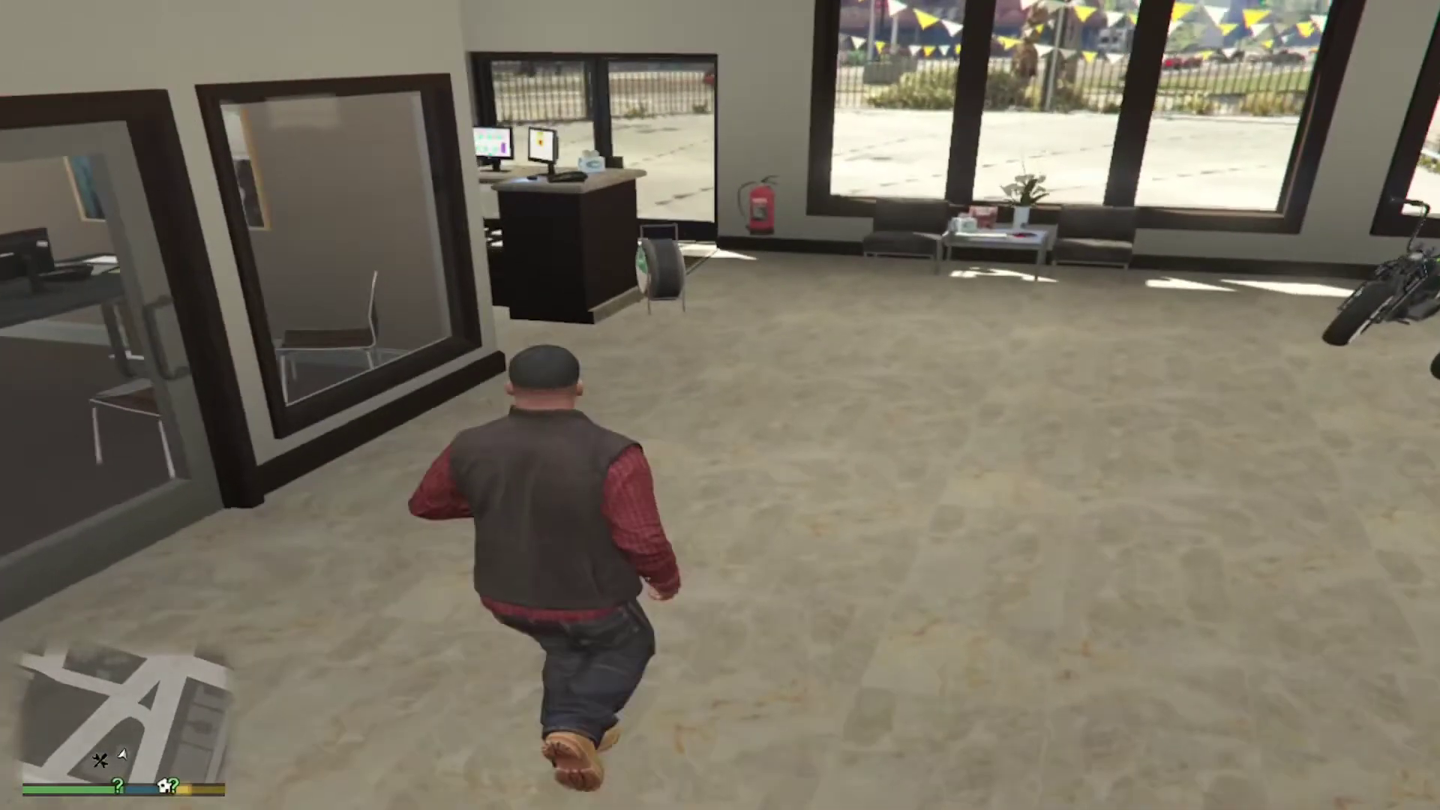
pyautogui.press('w')
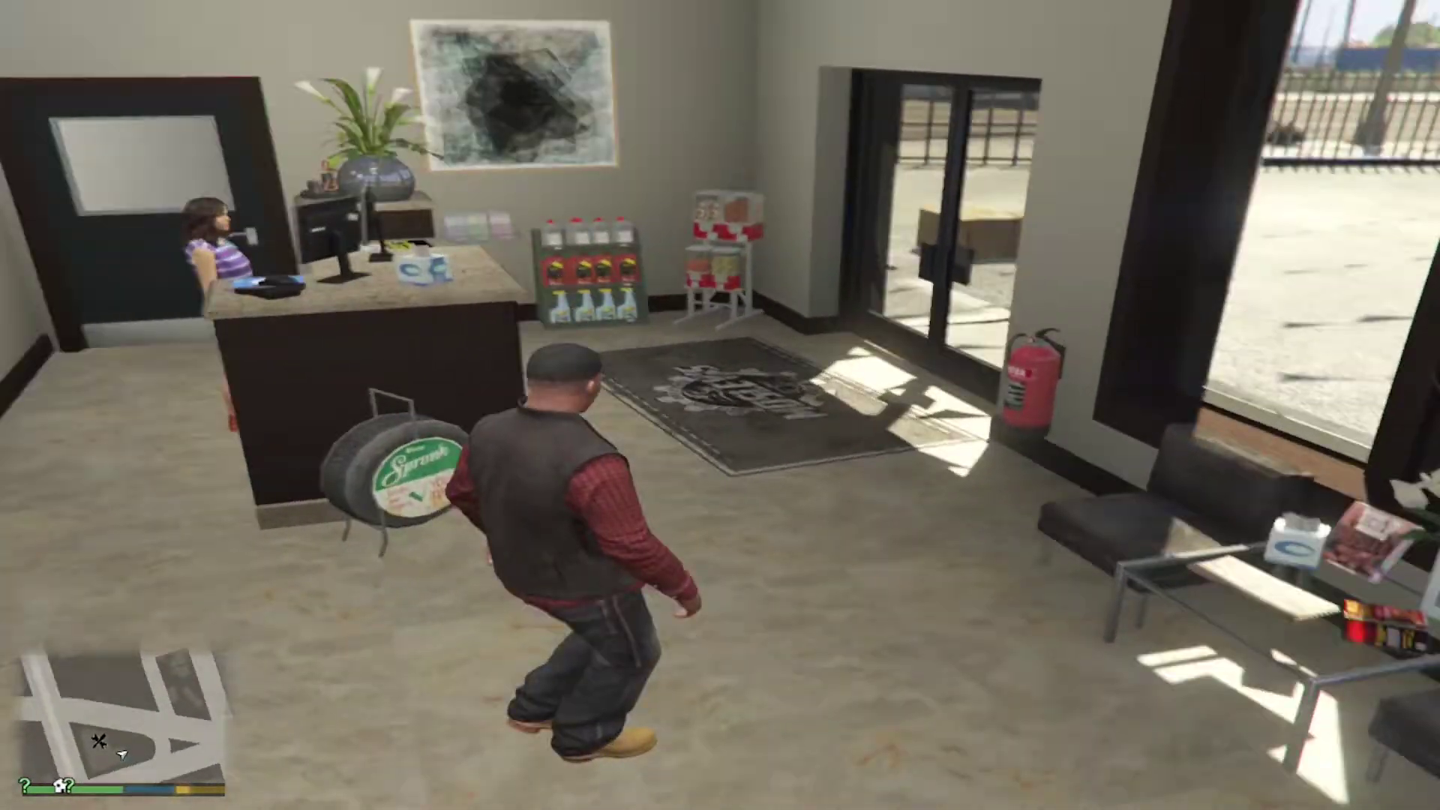